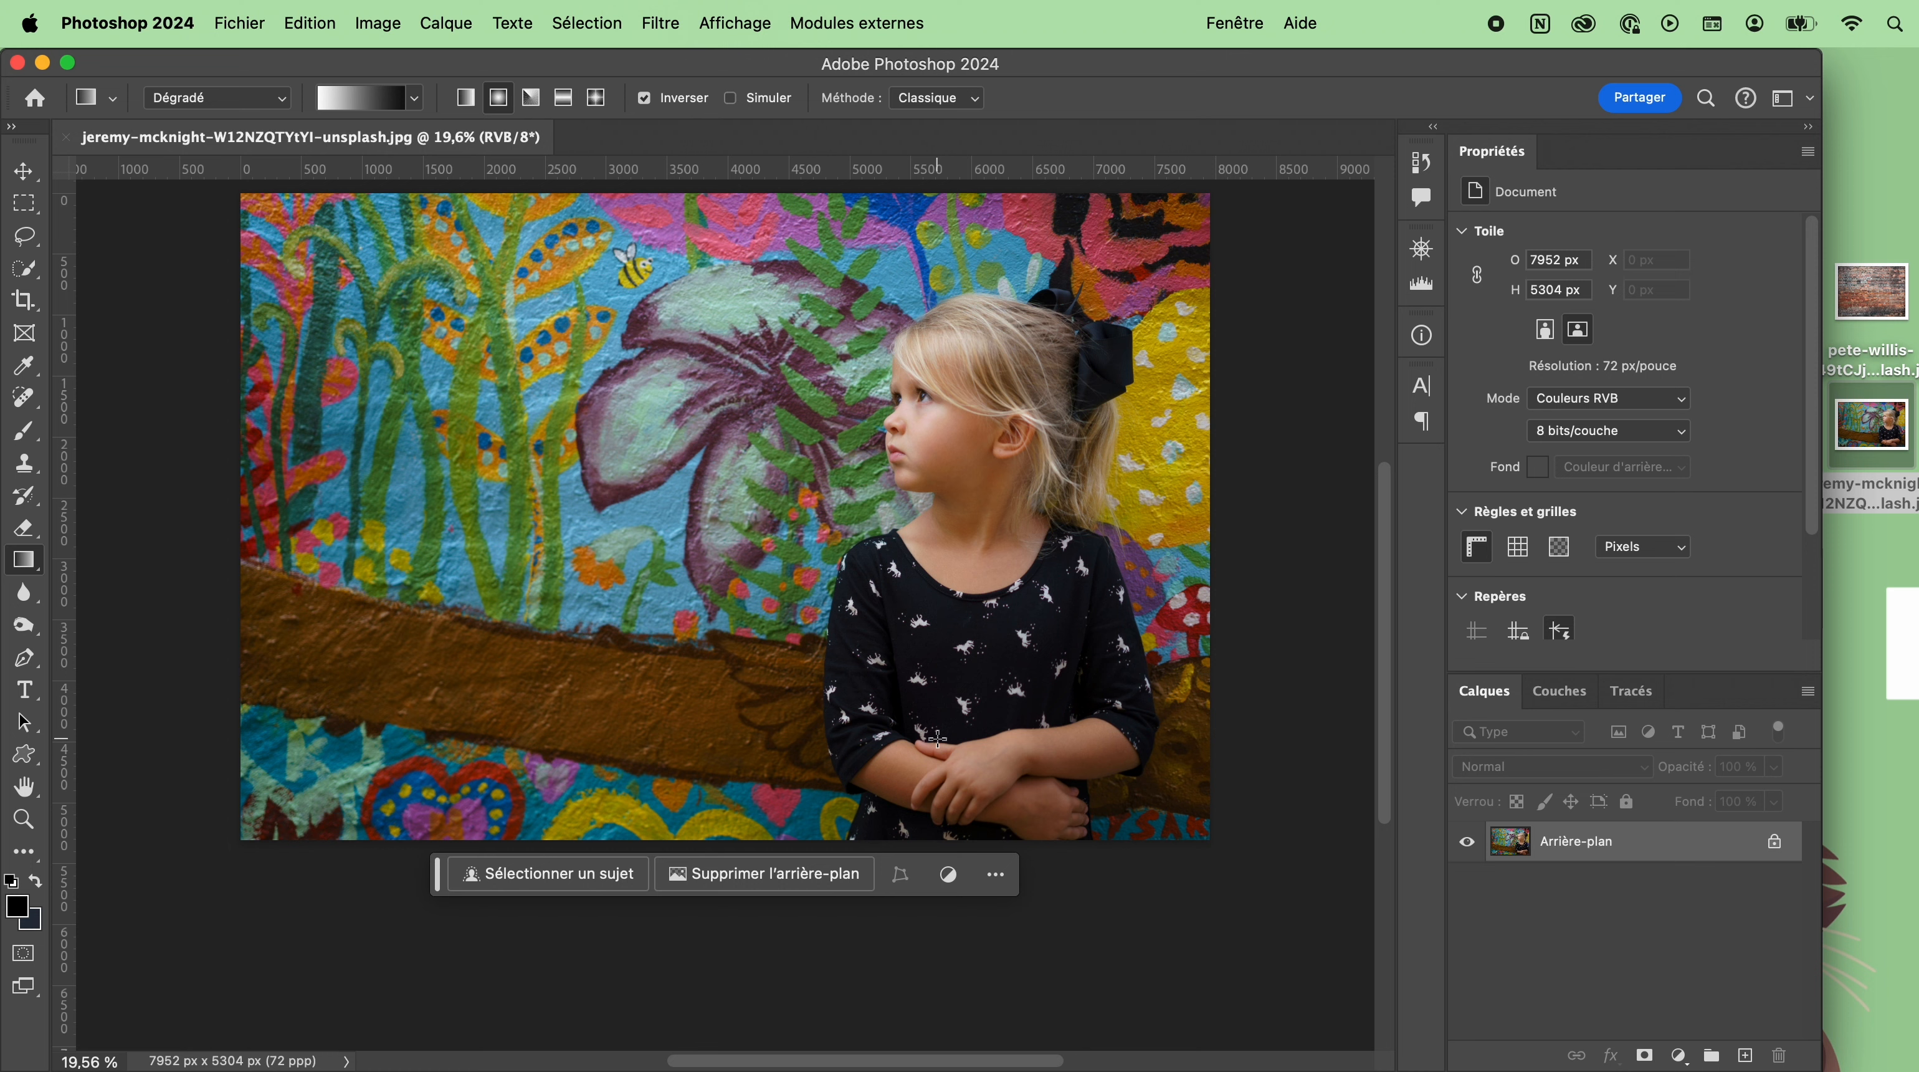
Activate the Quick Selection tool and select the girl automatically with Select Subject
left_click(25, 268)
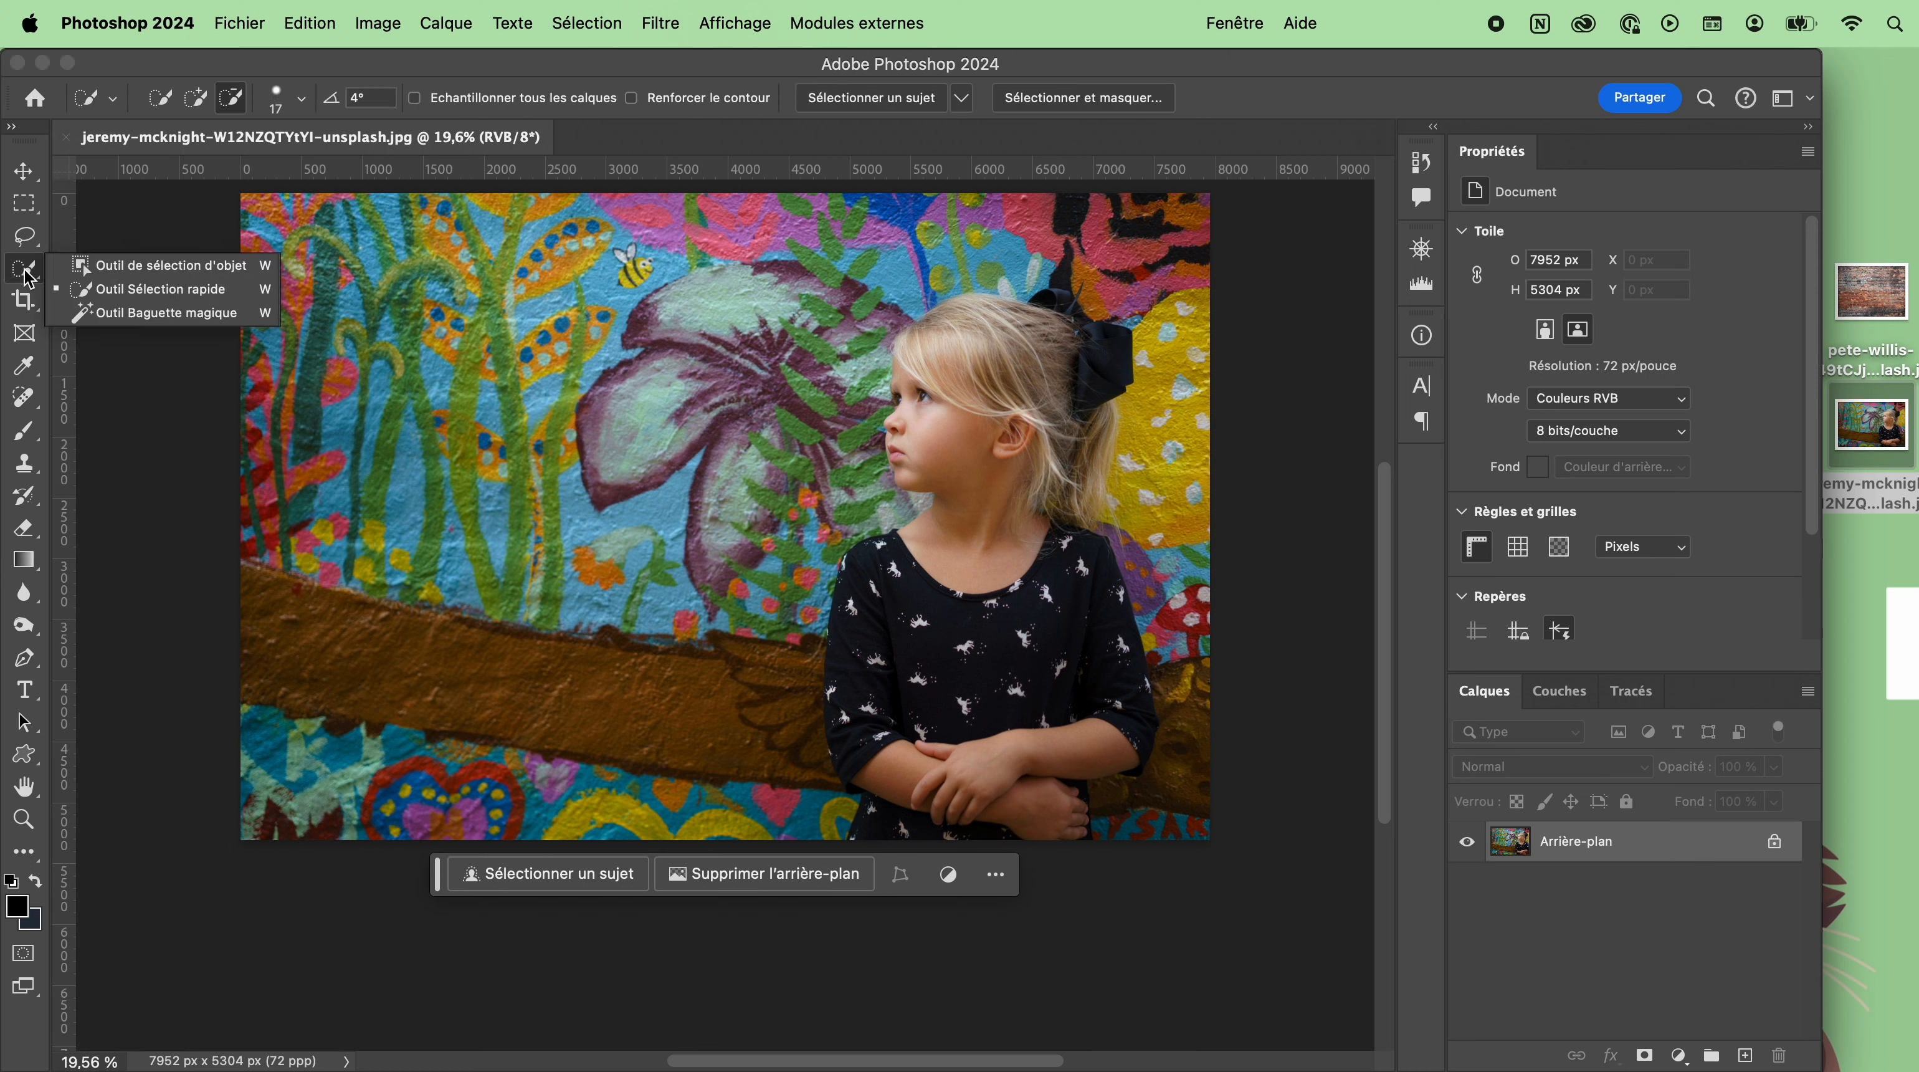
left_click(179, 289)
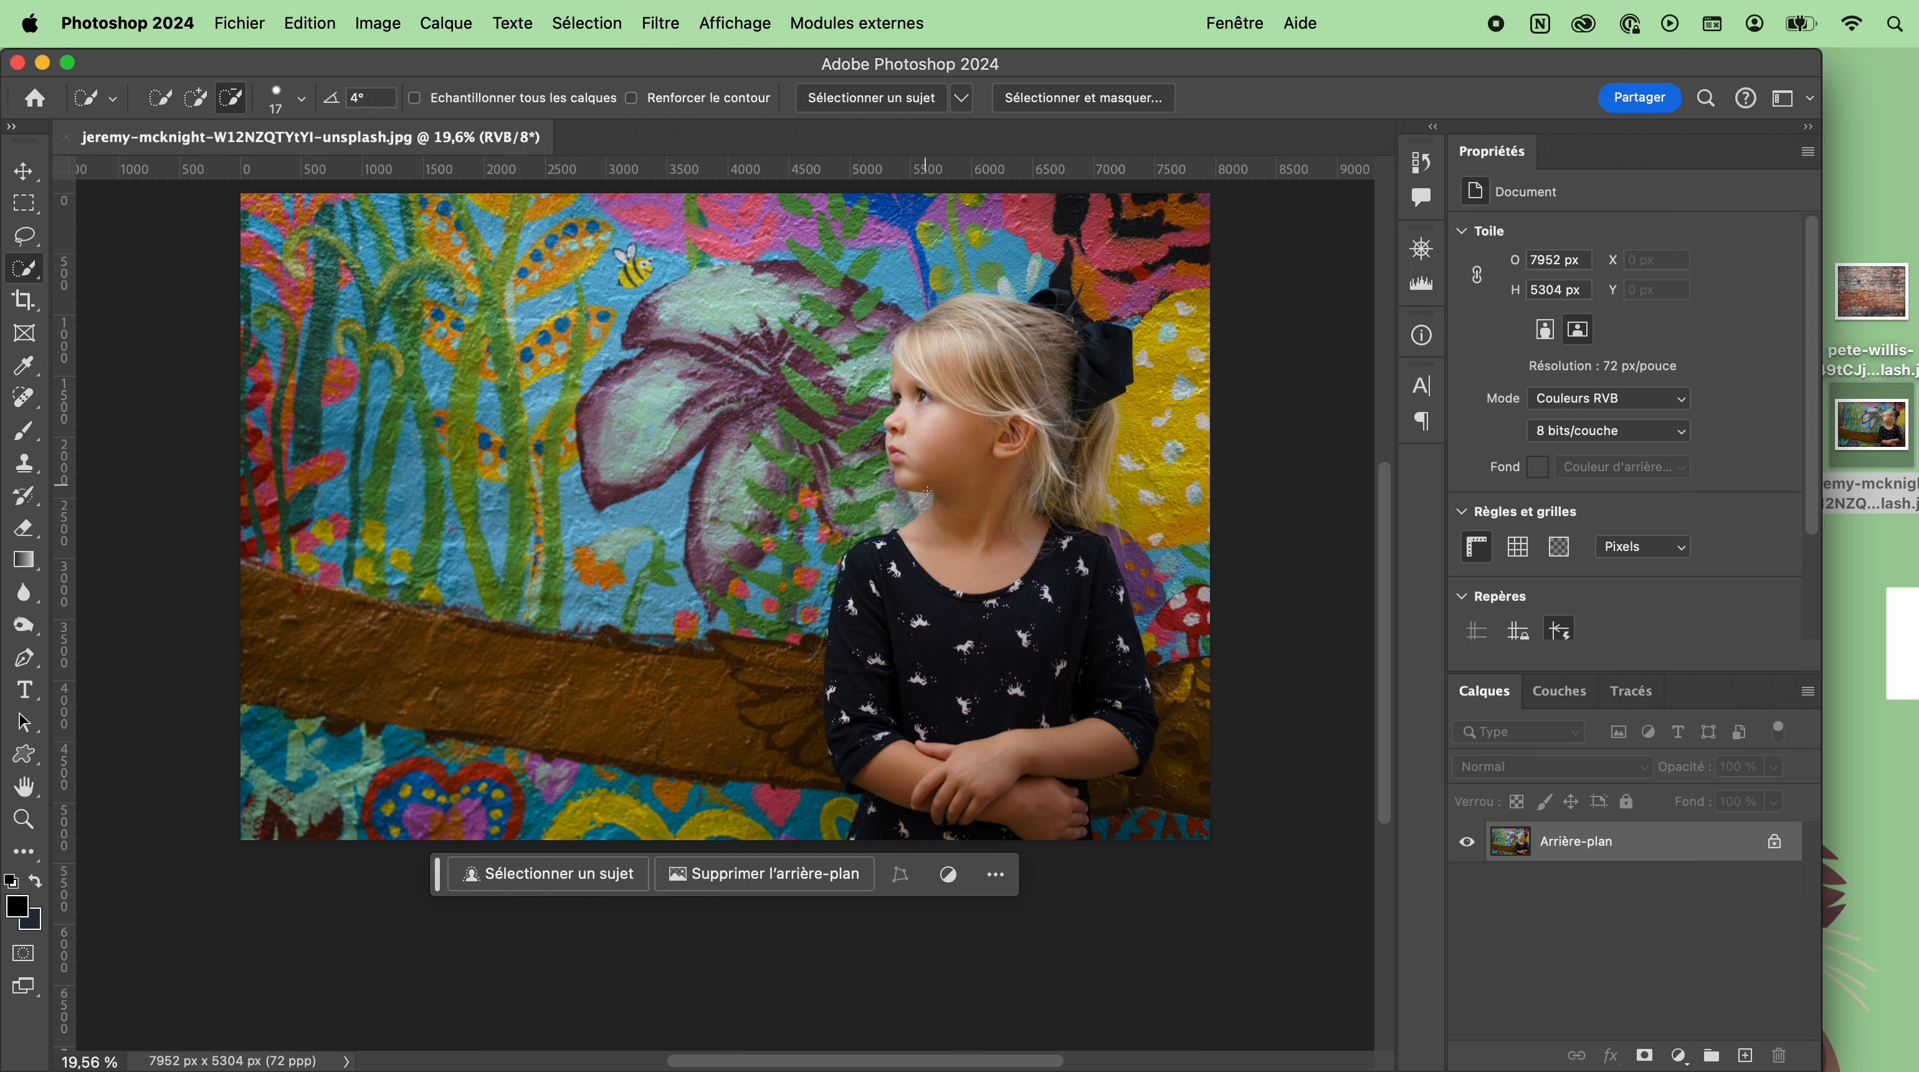
left_click(889, 109)
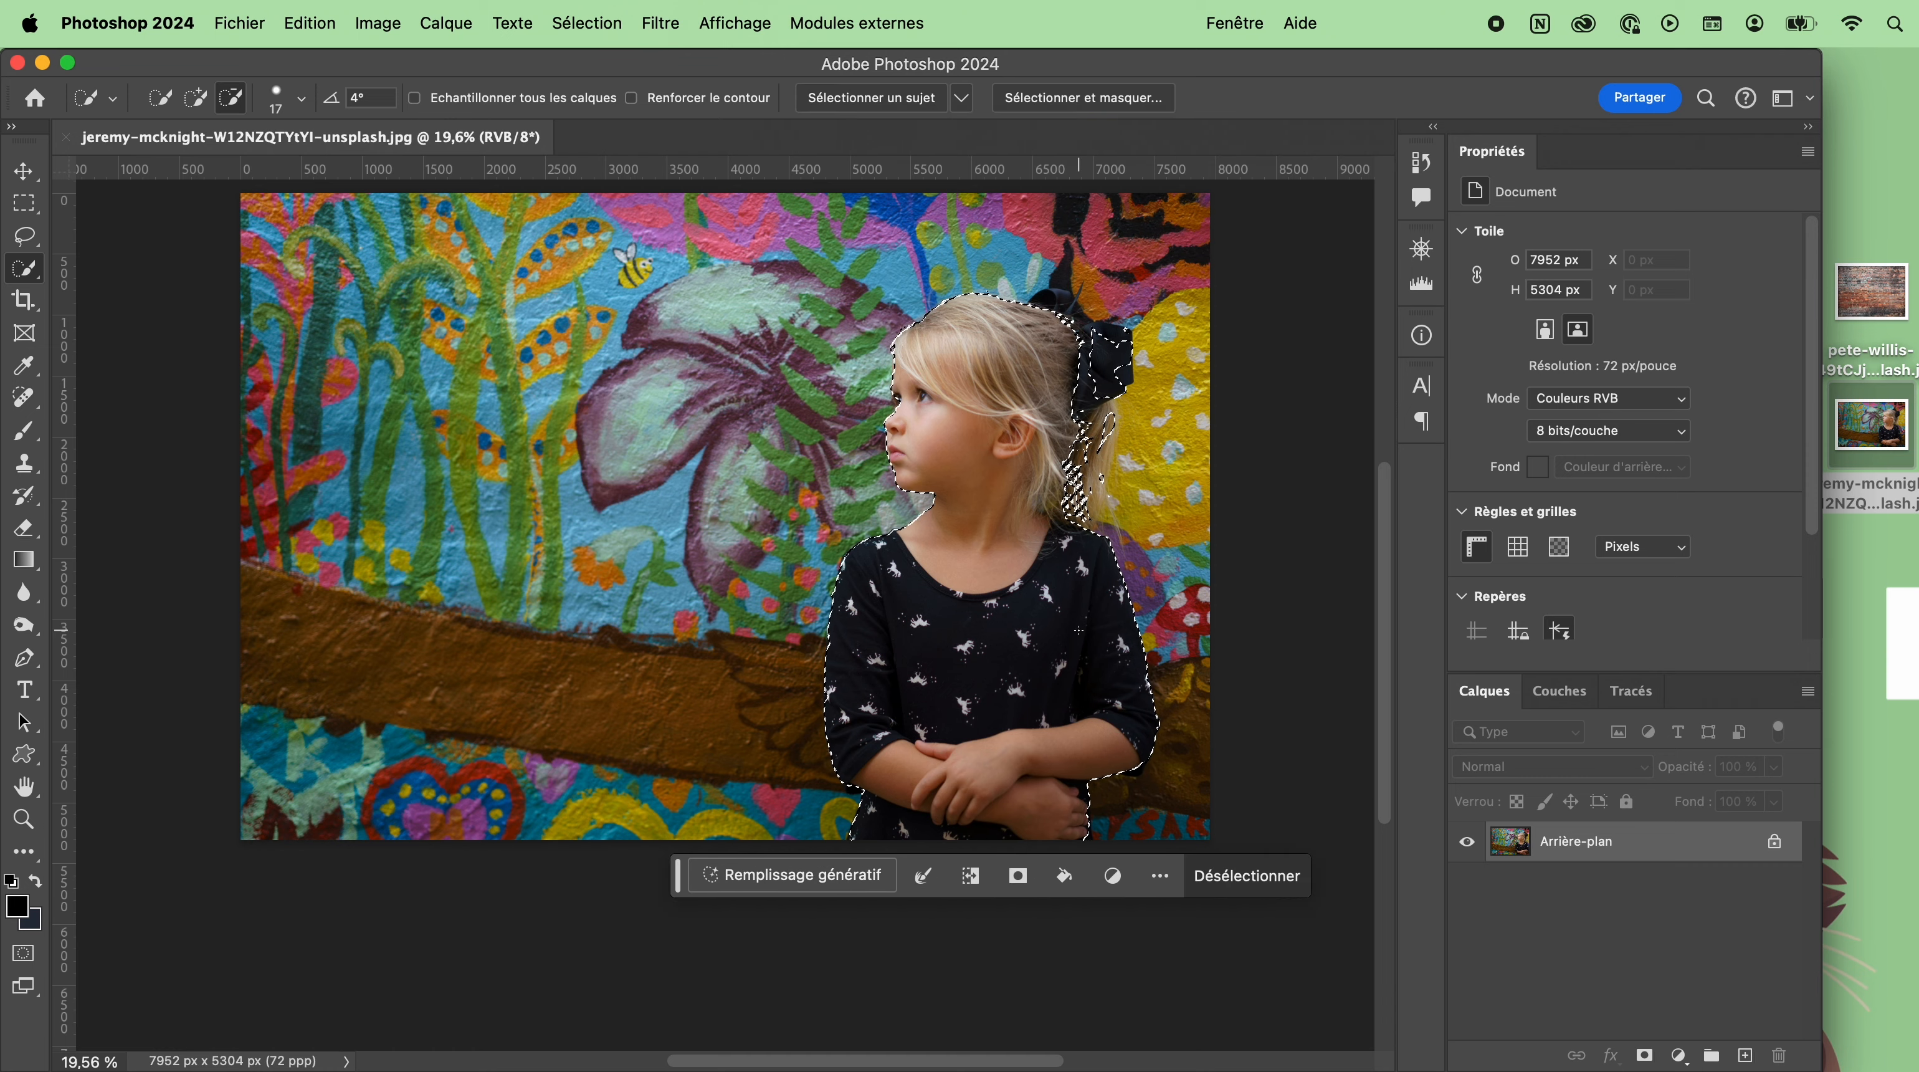
Correct the selection edge along the girl's sleeve by adding the missed fabric and removing the background notch
scroll(1078, 630, "up", 10)
scroll(1078, 630, "right", 3)
scroll(1078, 630, "up", 1)
scroll(1078, 630, "up", 8)
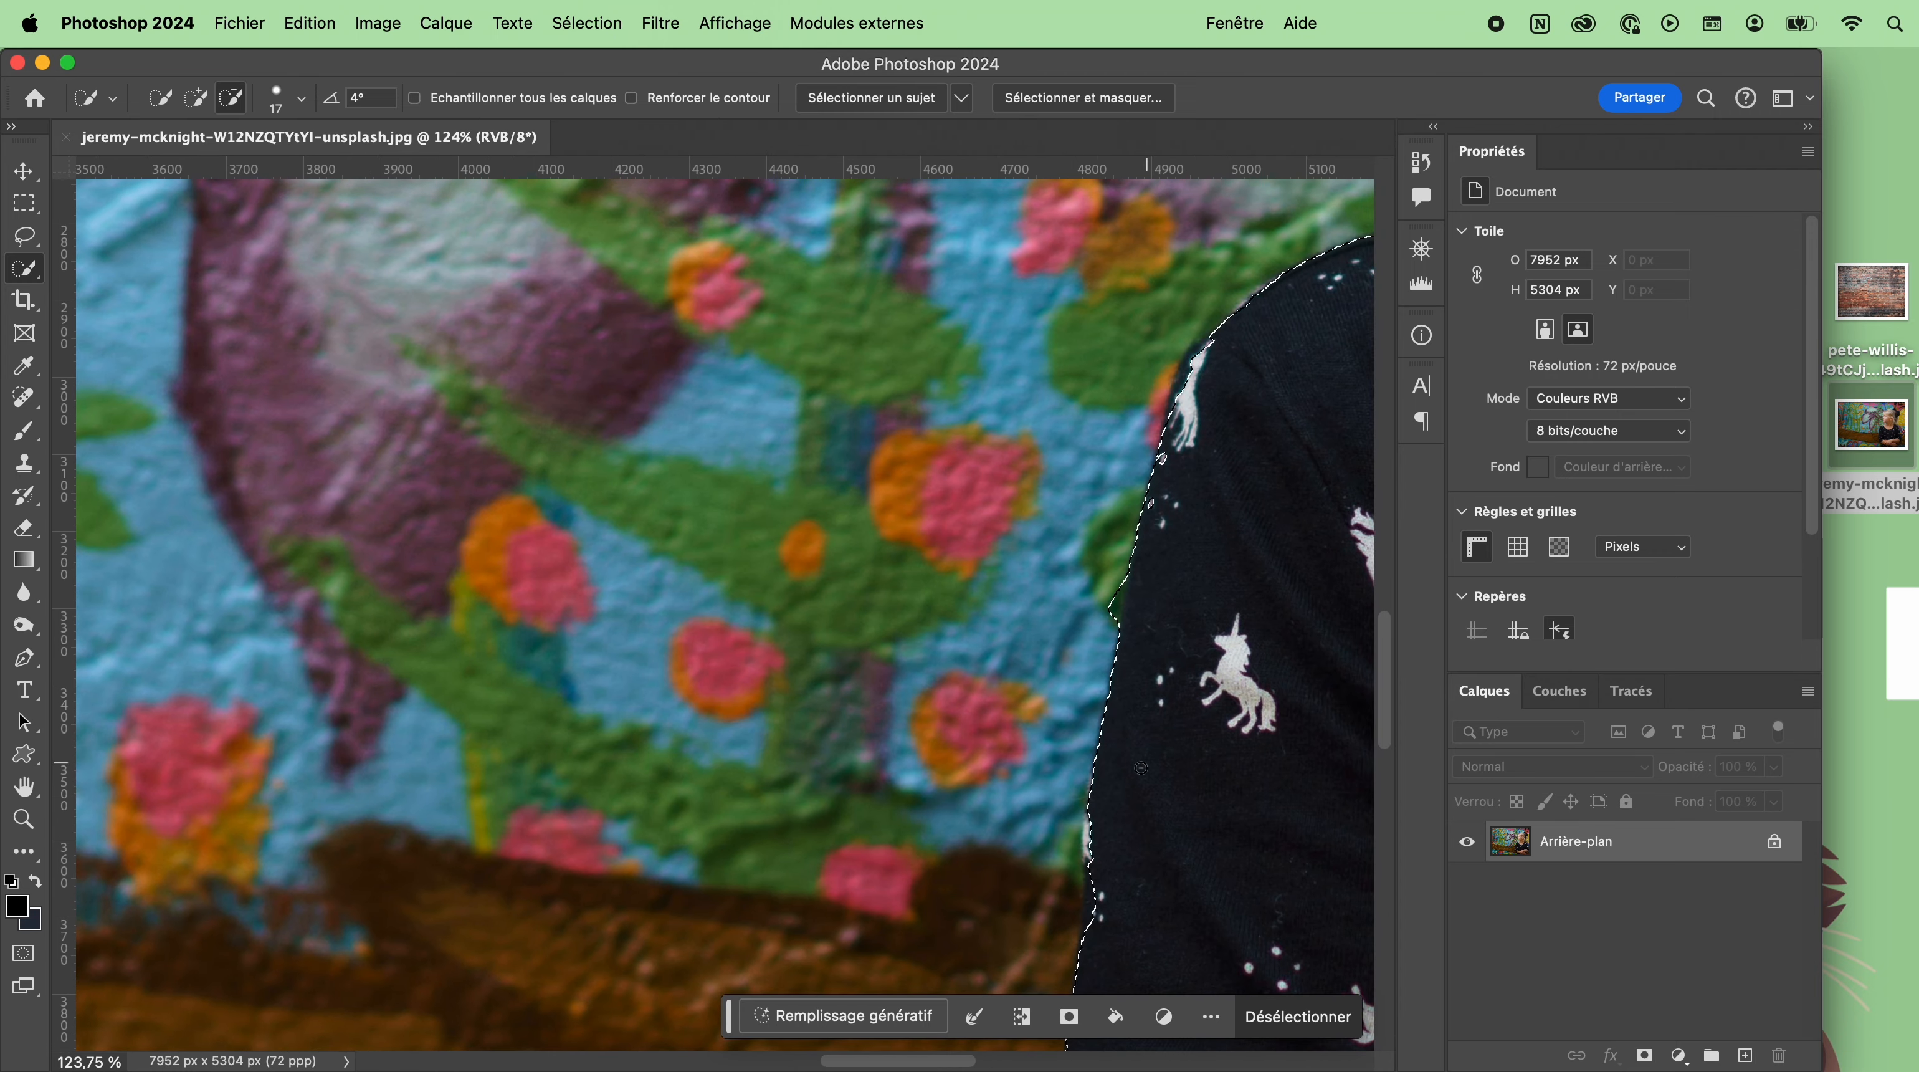
scroll(1141, 767, "right", 5)
scroll(1141, 767, "down", 3)
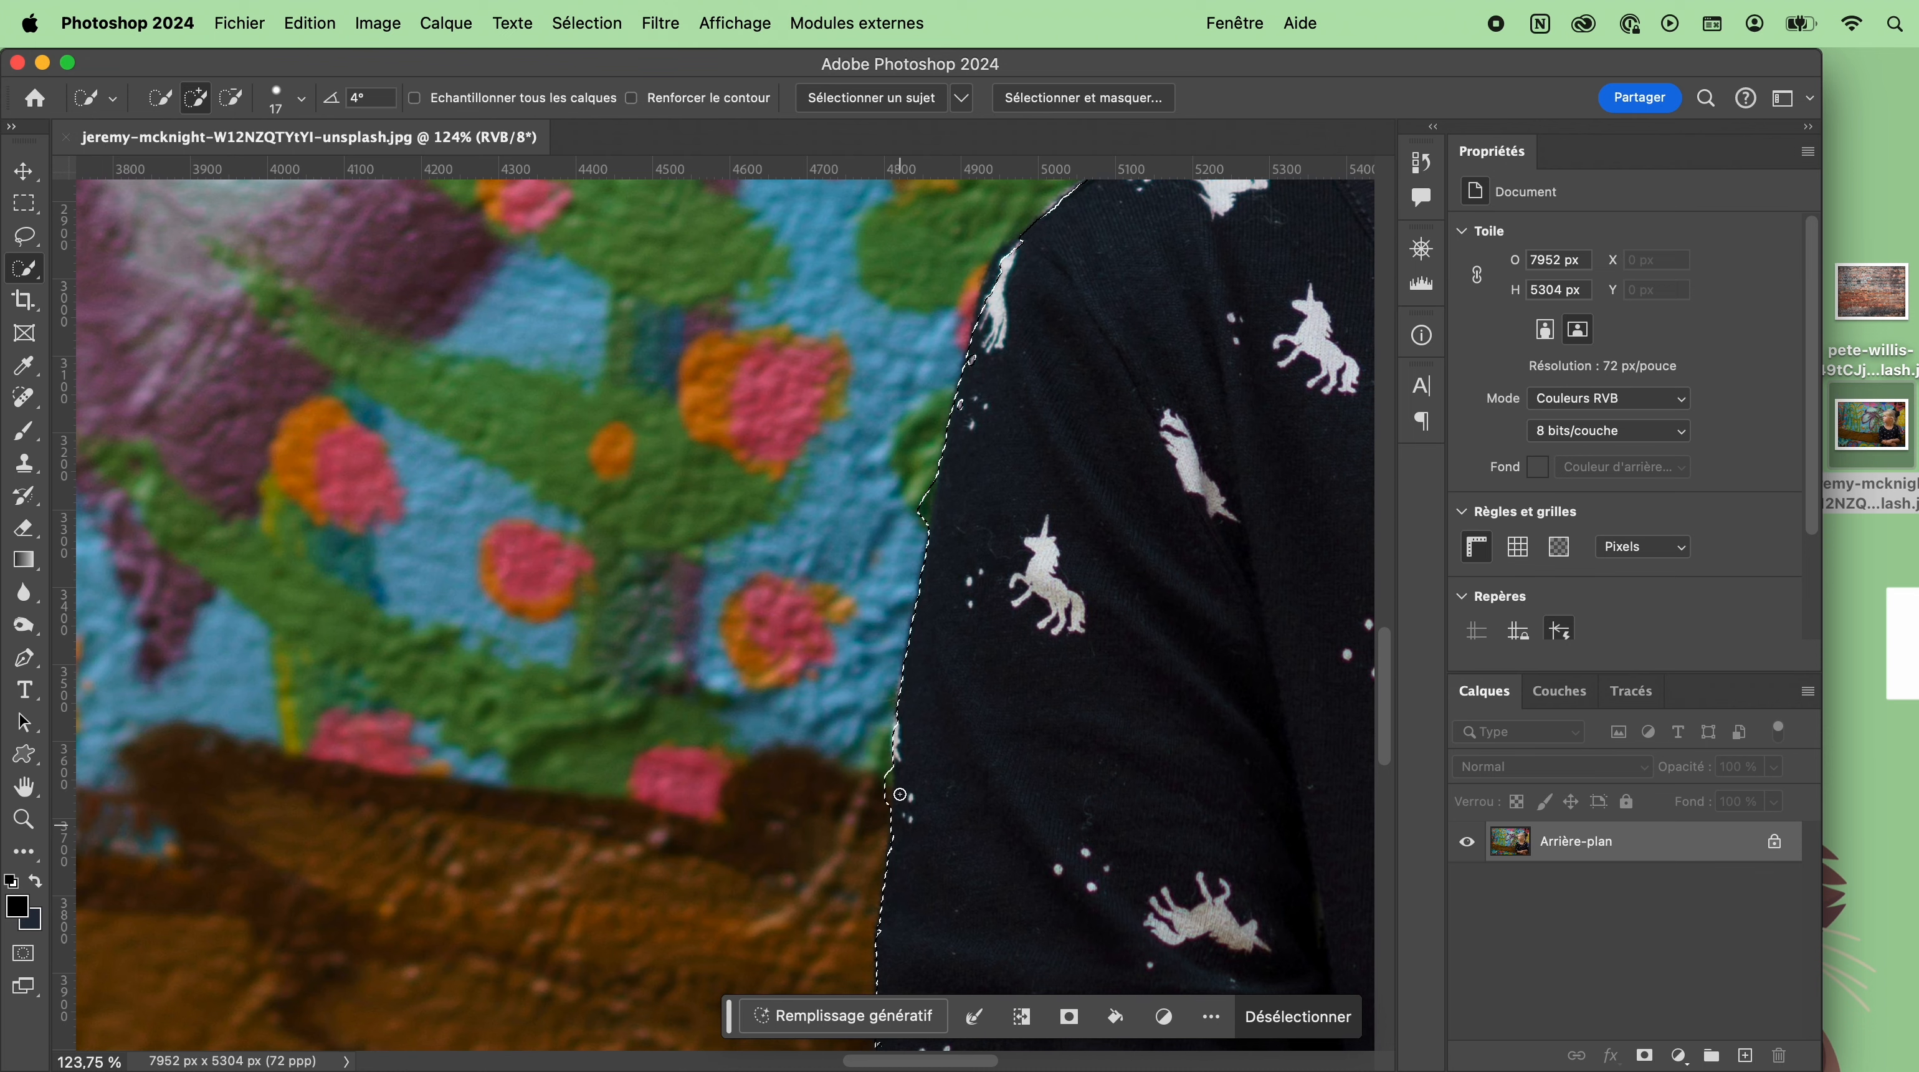
key("alt")
scroll(890, 758, "up", 5)
scroll(890, 758, "right", 1)
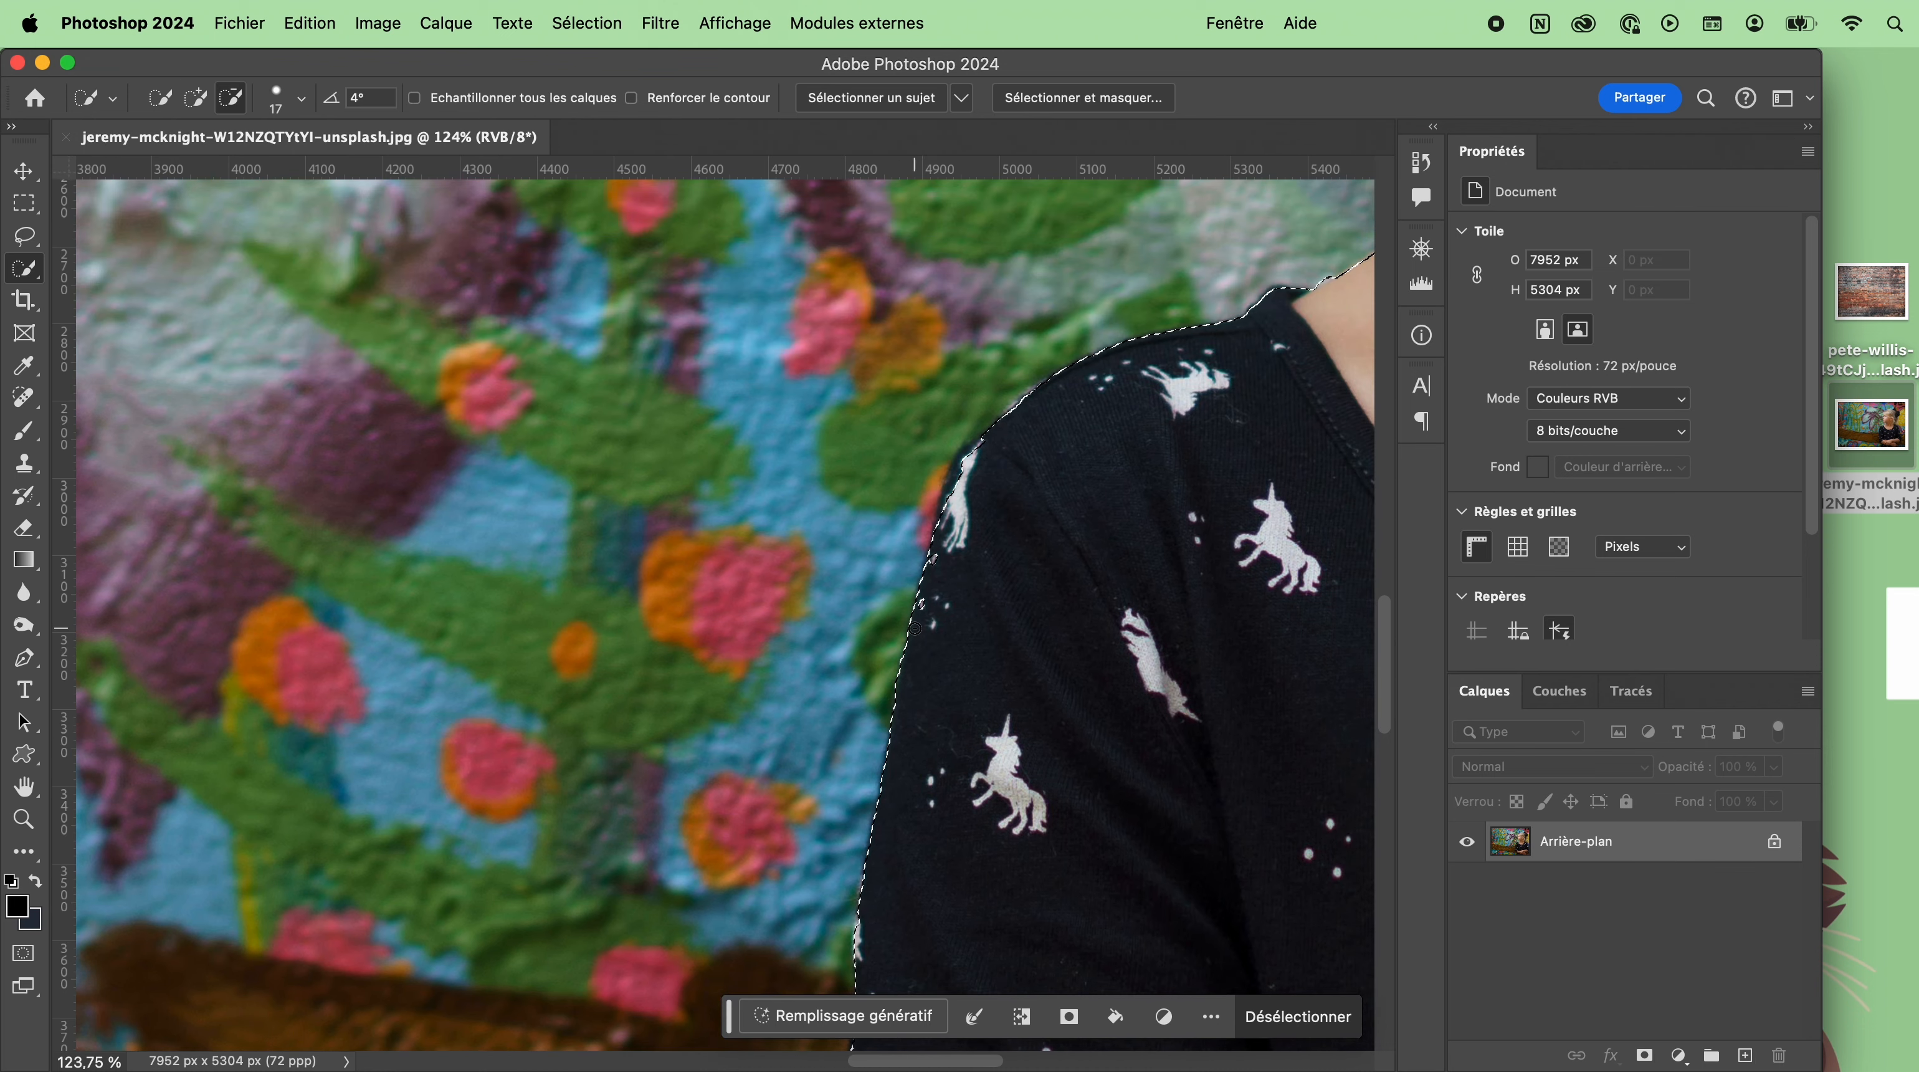
Subtract the sliver of painted background from the selection at the girl's shoulder
scroll(876, 736, "up", 3)
scroll(876, 737, "right", 2)
mouse_move(878, 670)
left_mouse_down()
mouse_move(933, 566)
mouse_move(883, 642)
left_mouse_up()
key("alt")
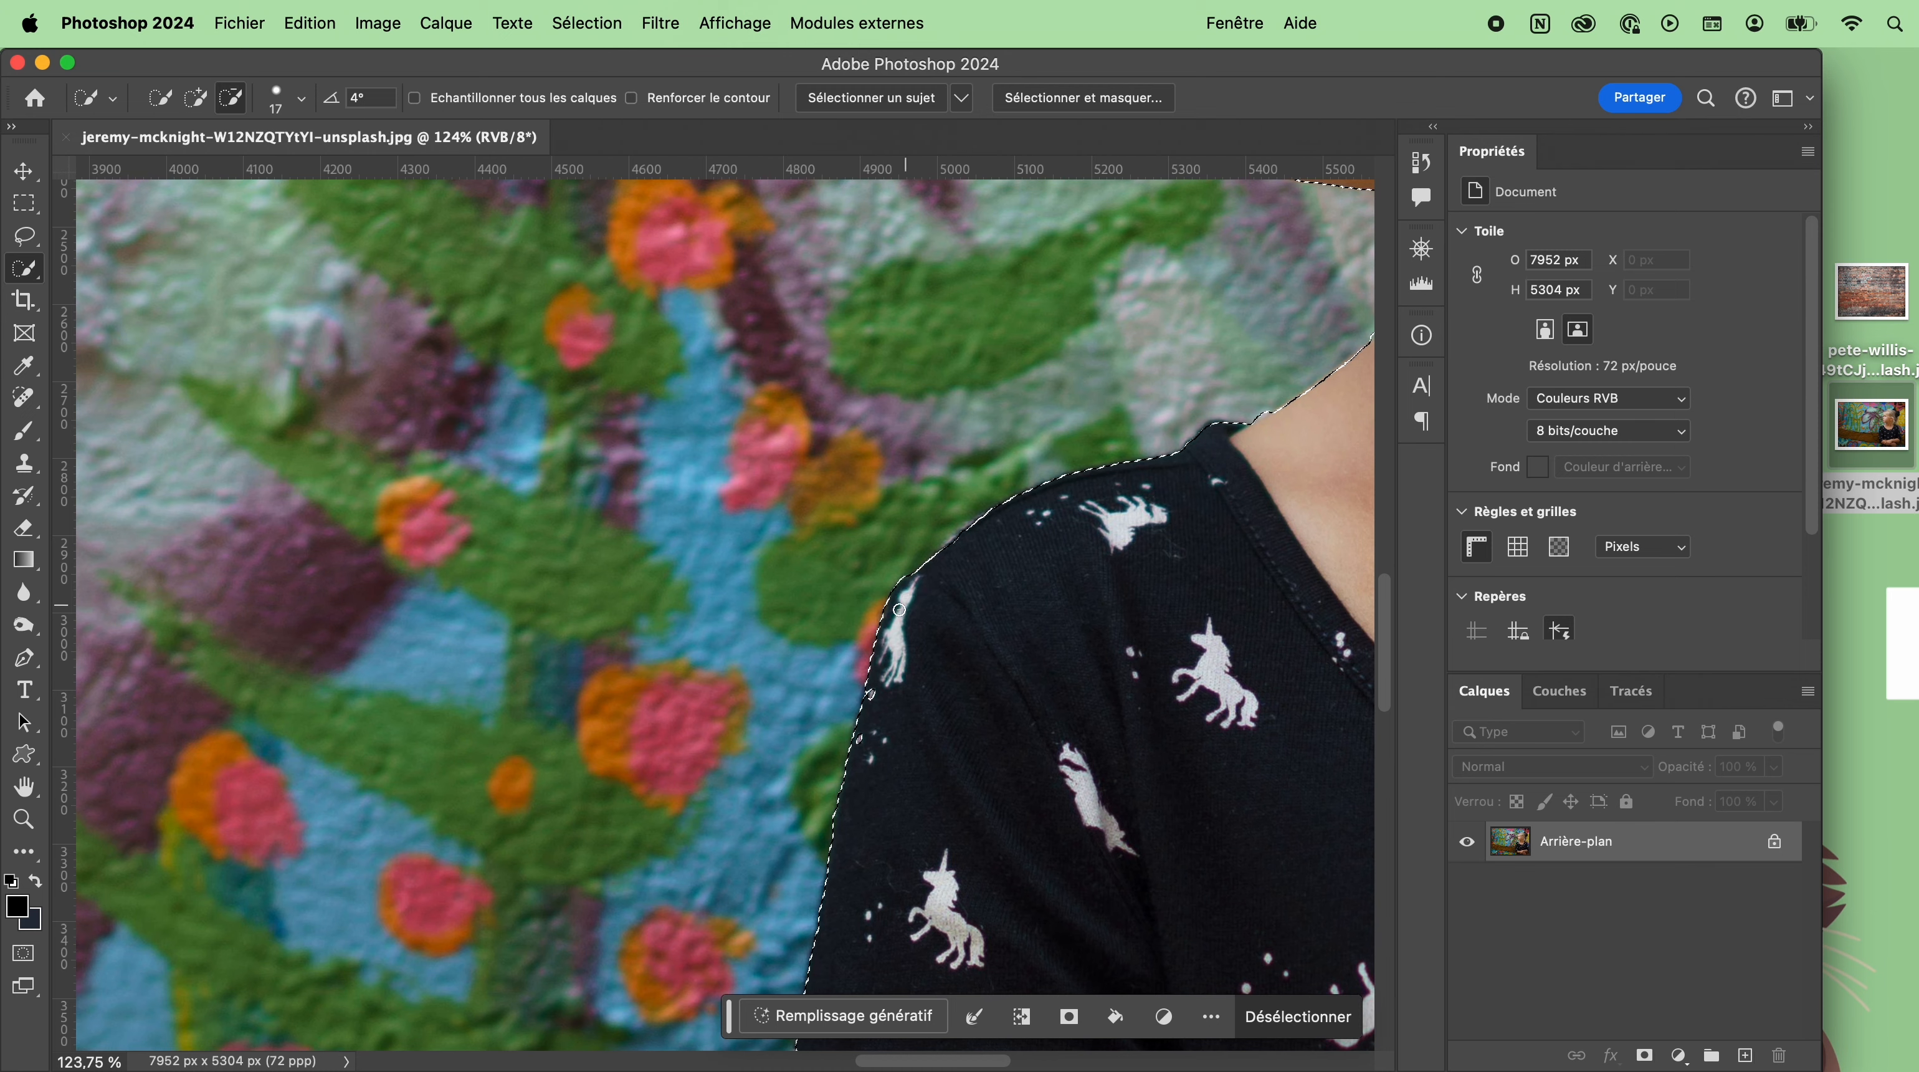
Add the missed eye and eyelashes to the selection along the face profile and trim the spill beside the forehead
scroll(967, 556, "up", 20)
scroll(967, 556, "right", 10)
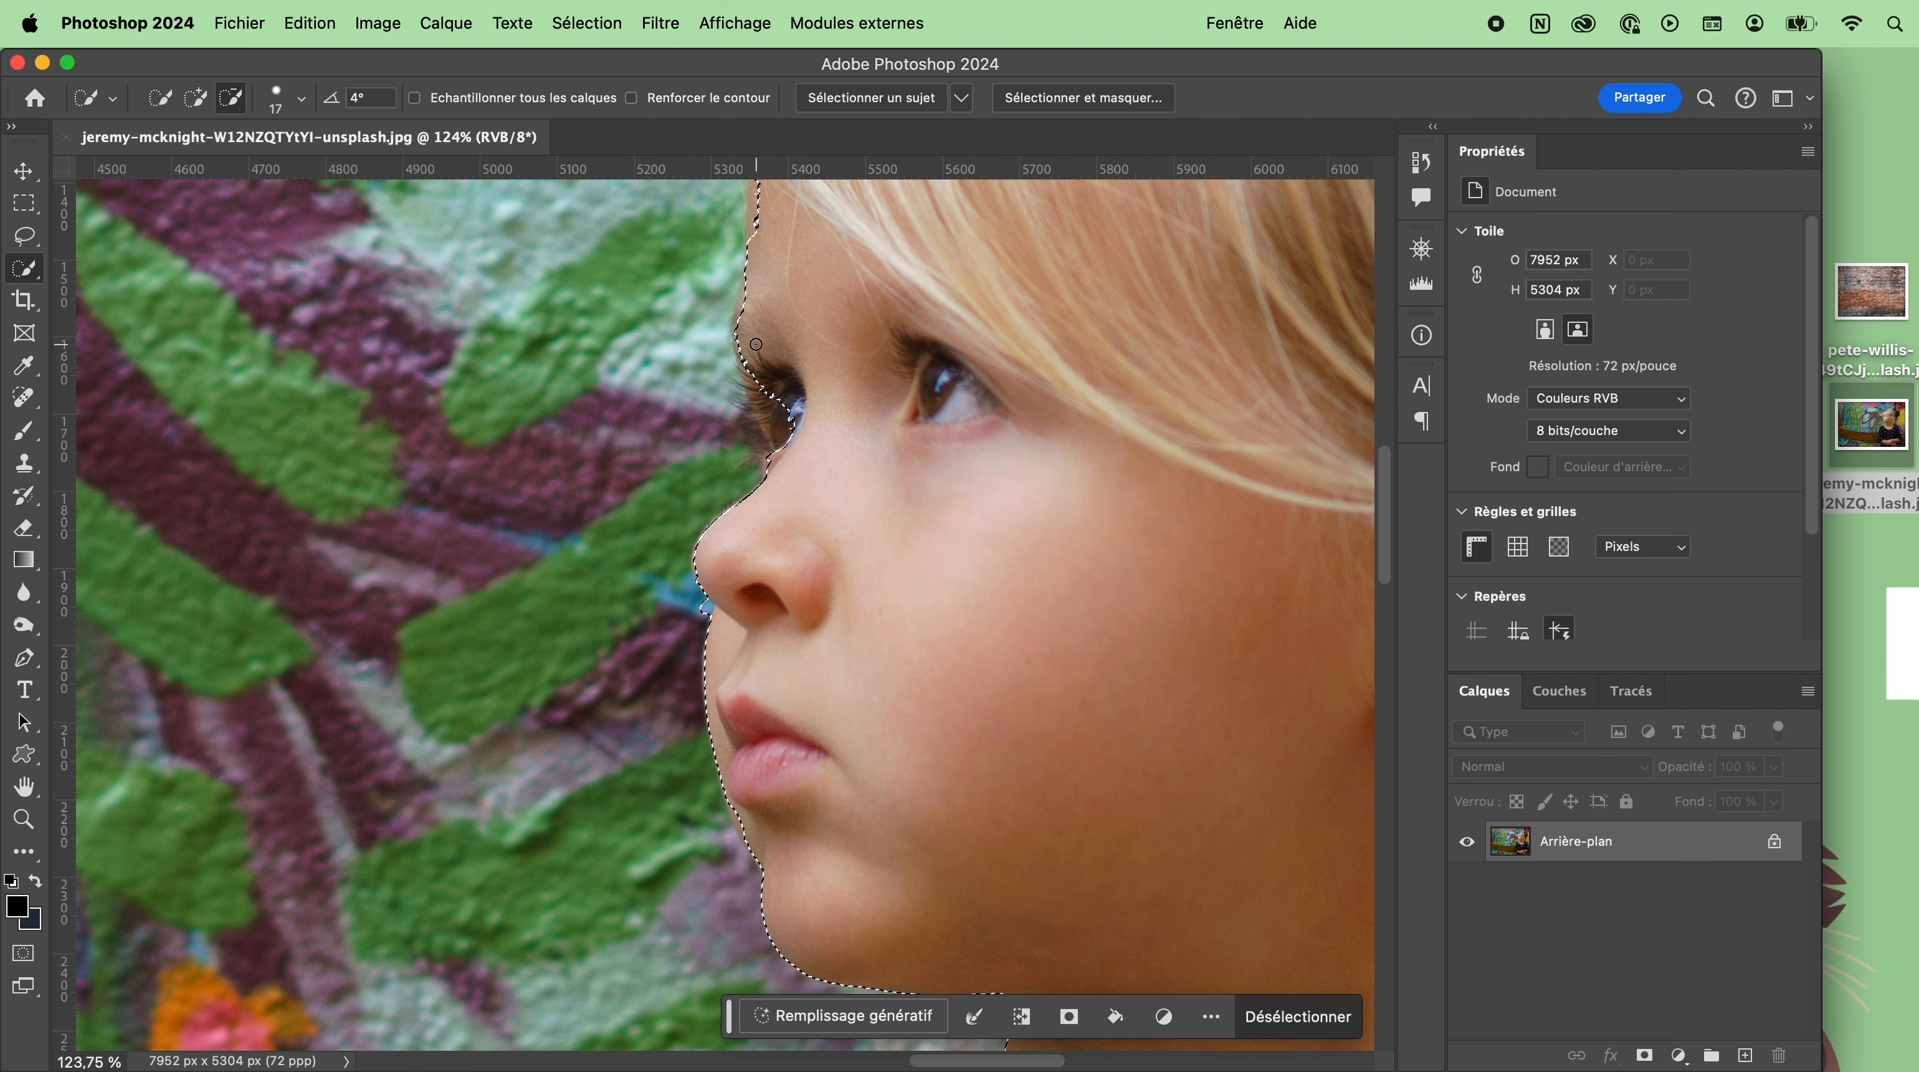
scroll(756, 344, "up", 5)
scroll(756, 344, "right", 1)
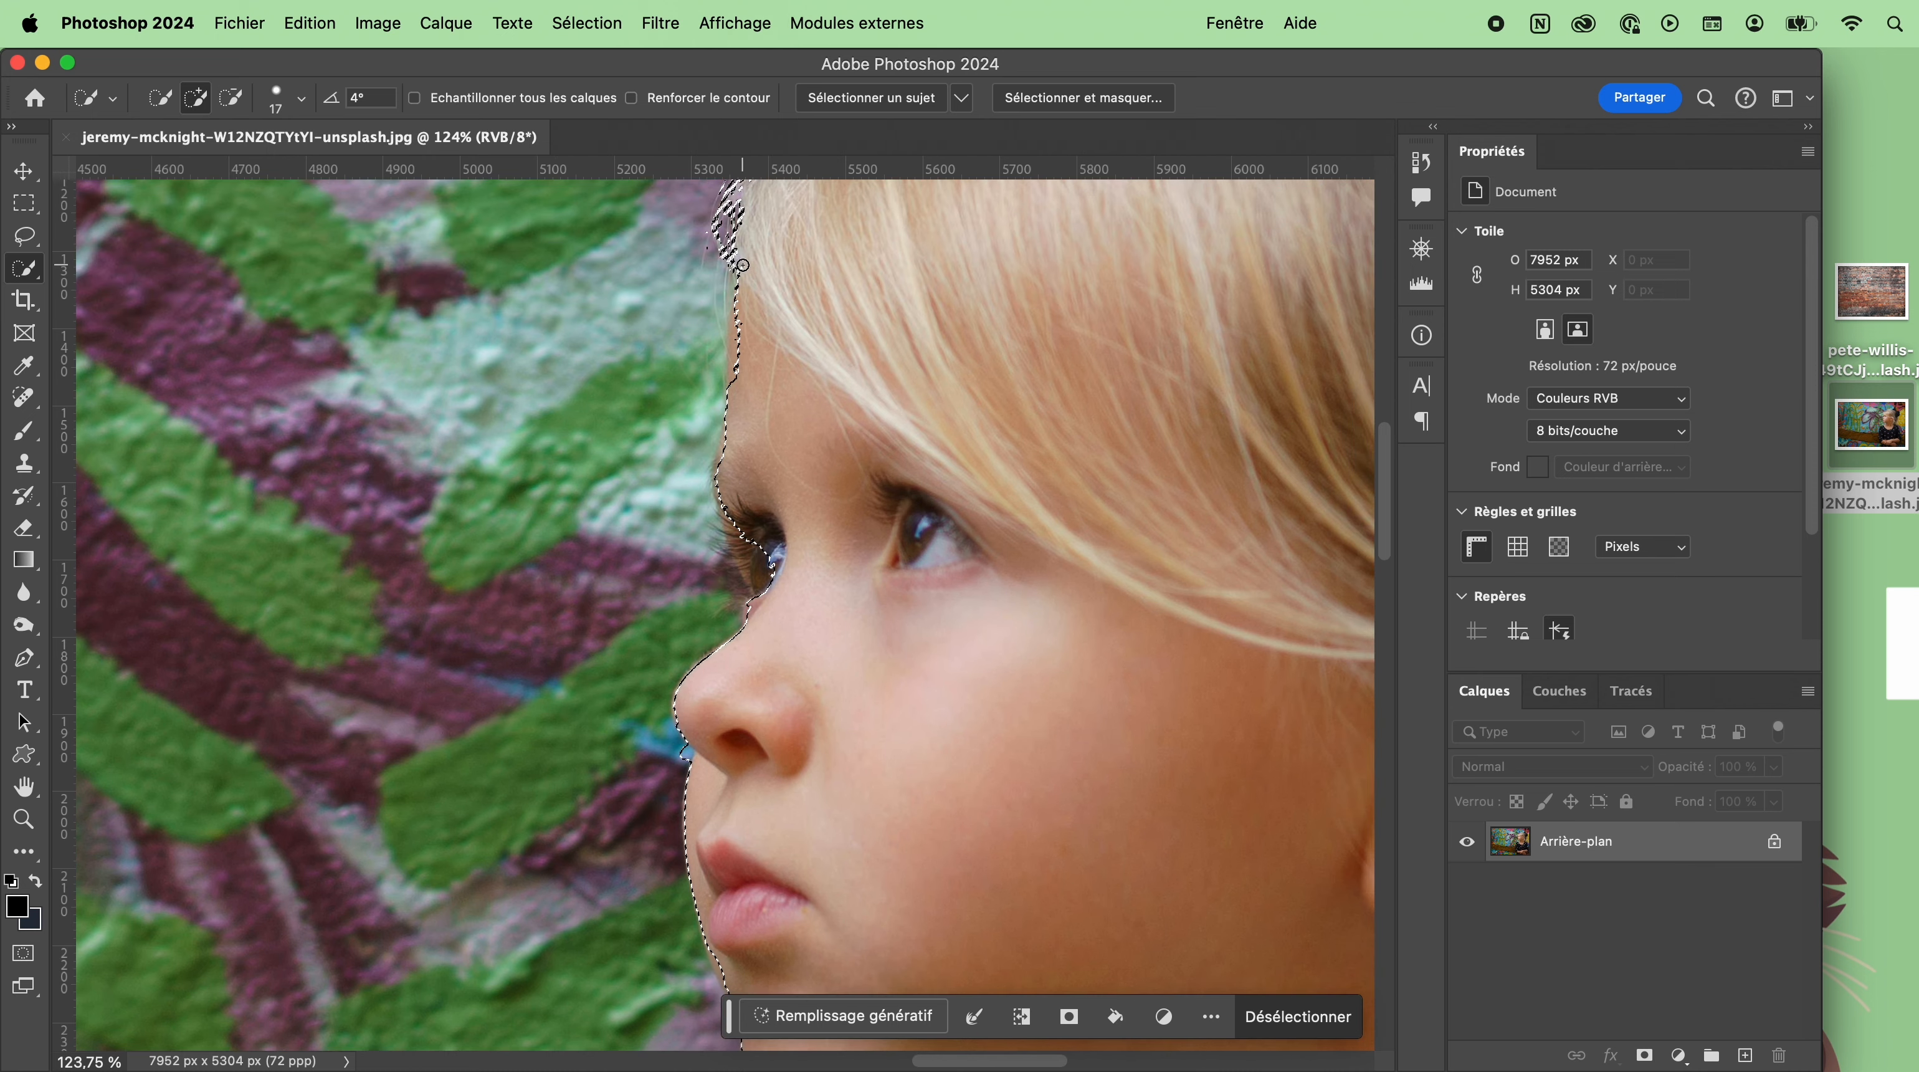
mouse_move(743, 265)
left_mouse_down()
mouse_move(730, 440)
mouse_move(751, 631)
left_mouse_up()
key("alt")
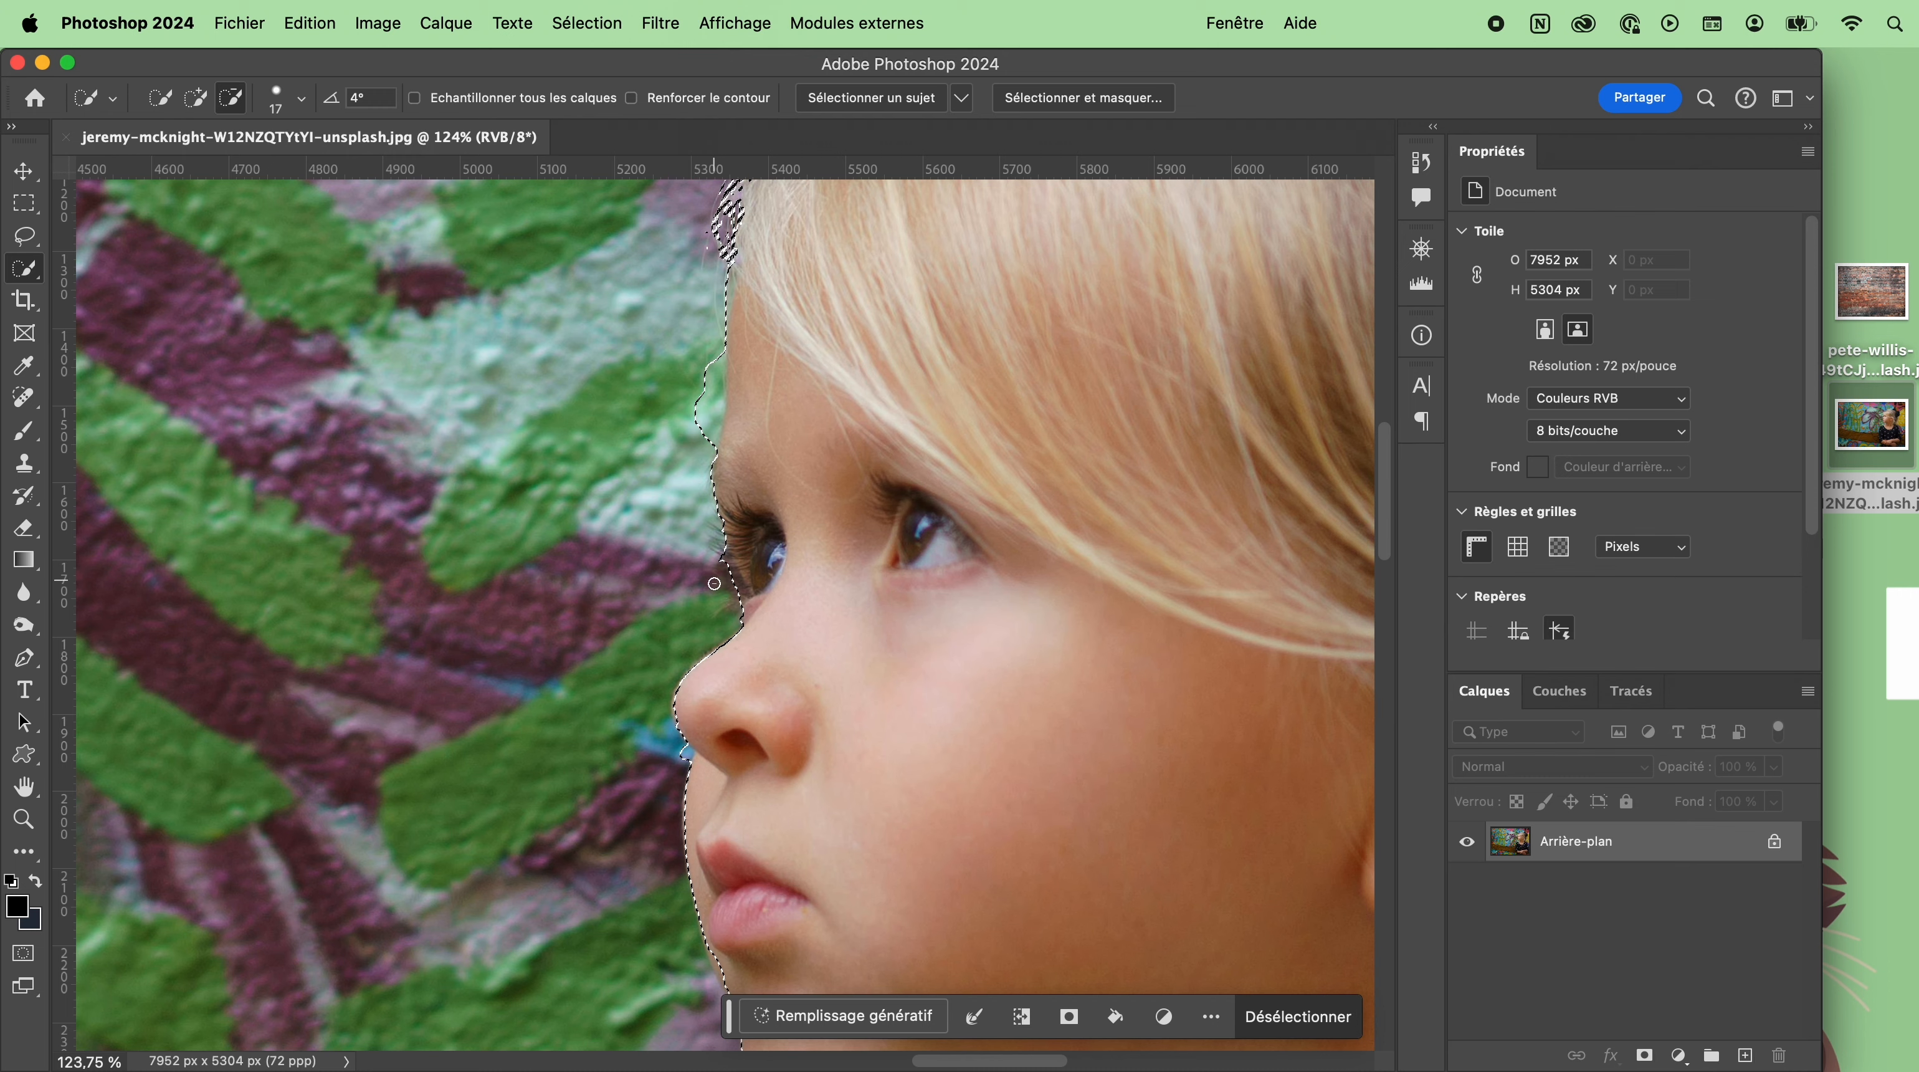
scroll(714, 583, "up", 5)
scroll(714, 584, "right", 1)
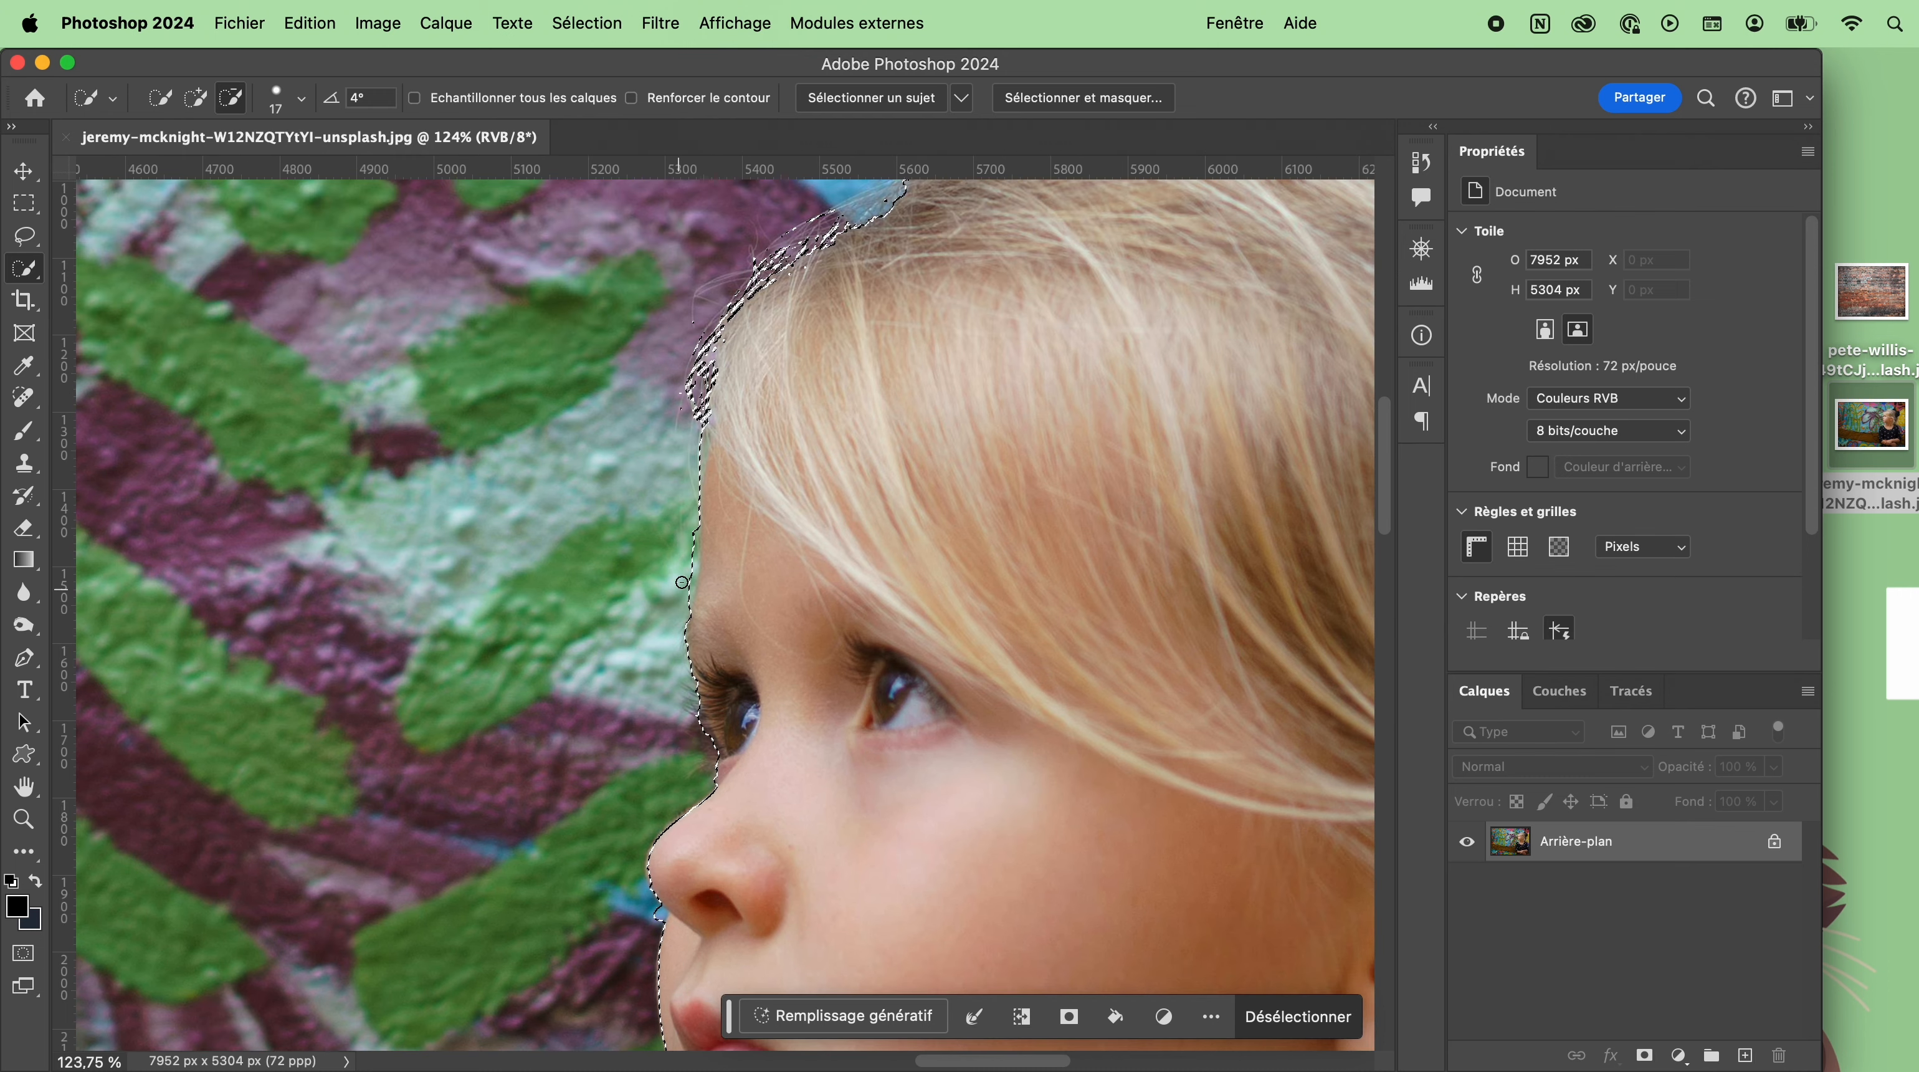
Add the missed hair above the forehead to the selection and subtract the extra background around it
scroll(684, 532, "up", 4)
scroll(684, 533, "right", 3)
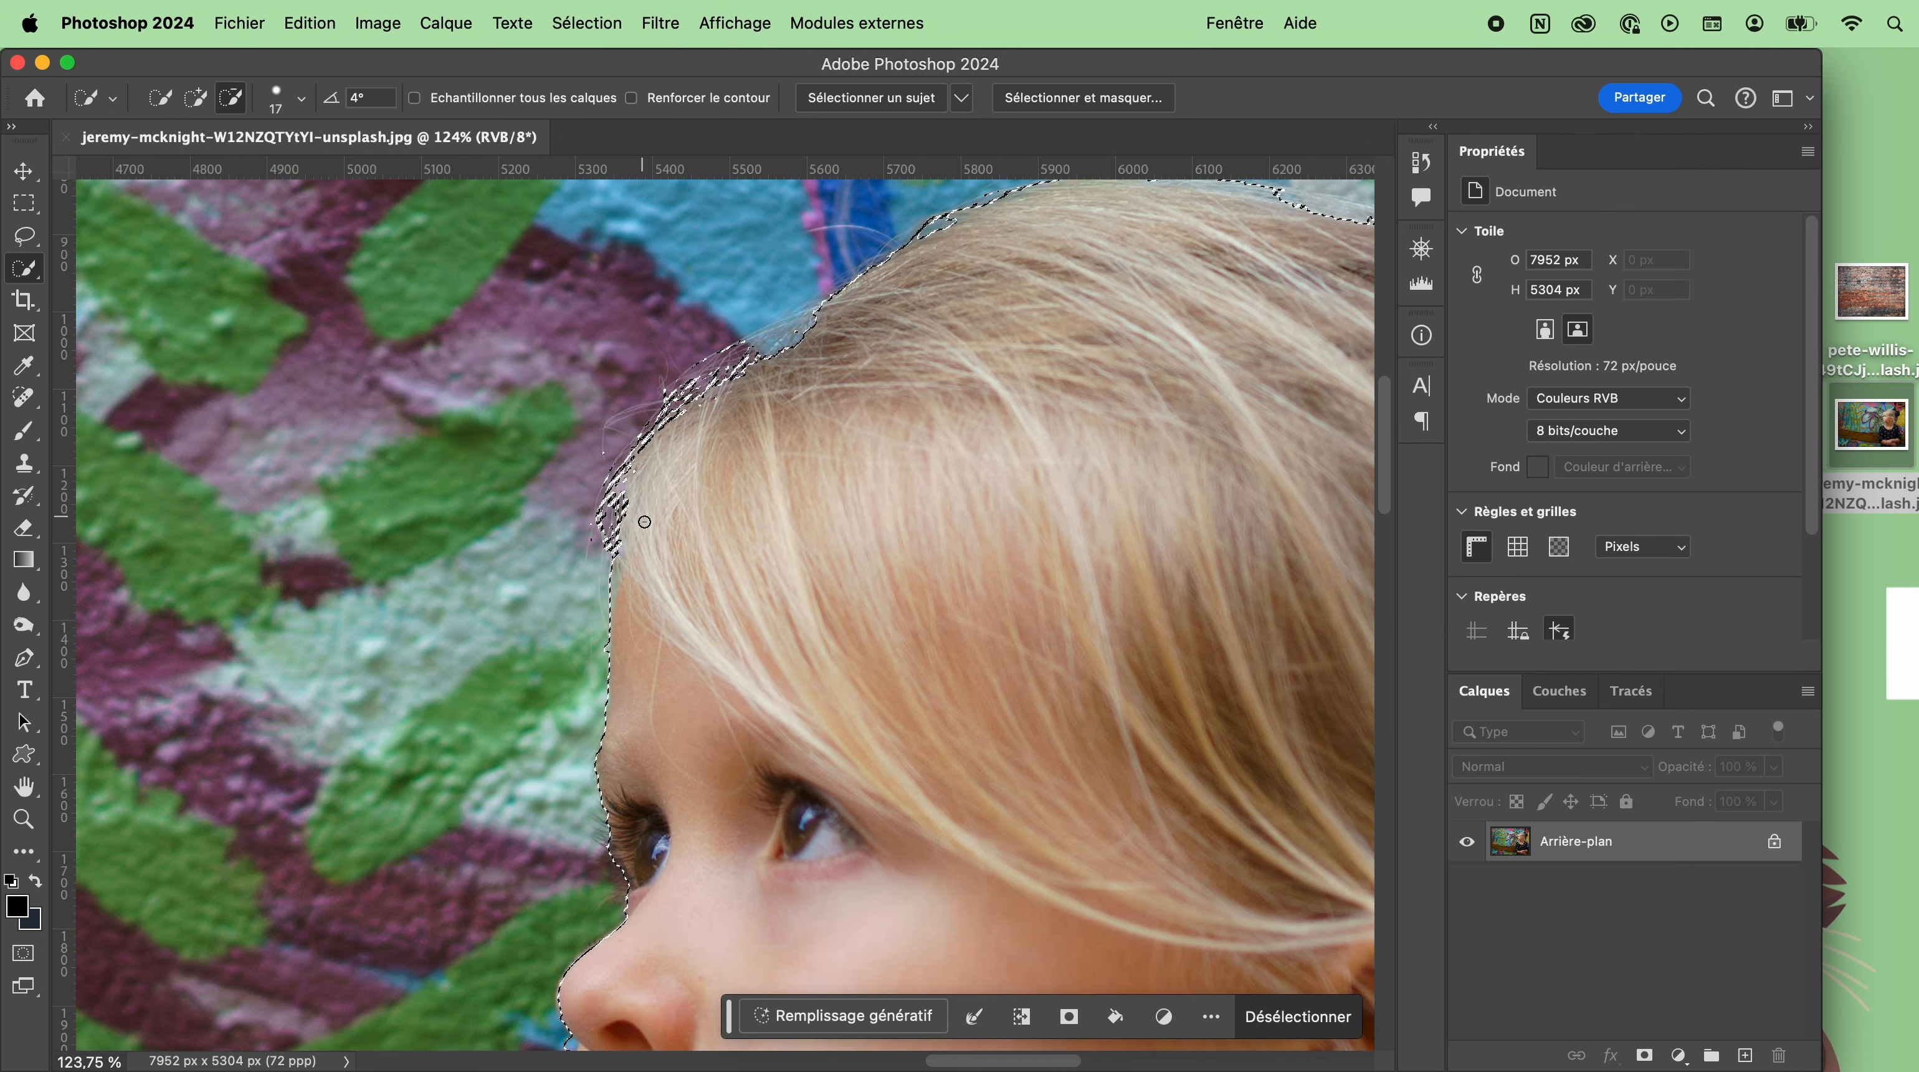
mouse_move(625, 544)
left_mouse_down()
mouse_move(629, 455)
mouse_move(711, 378)
mouse_move(838, 352)
mouse_move(866, 324)
mouse_move(775, 353)
mouse_move(867, 293)
left_mouse_up()
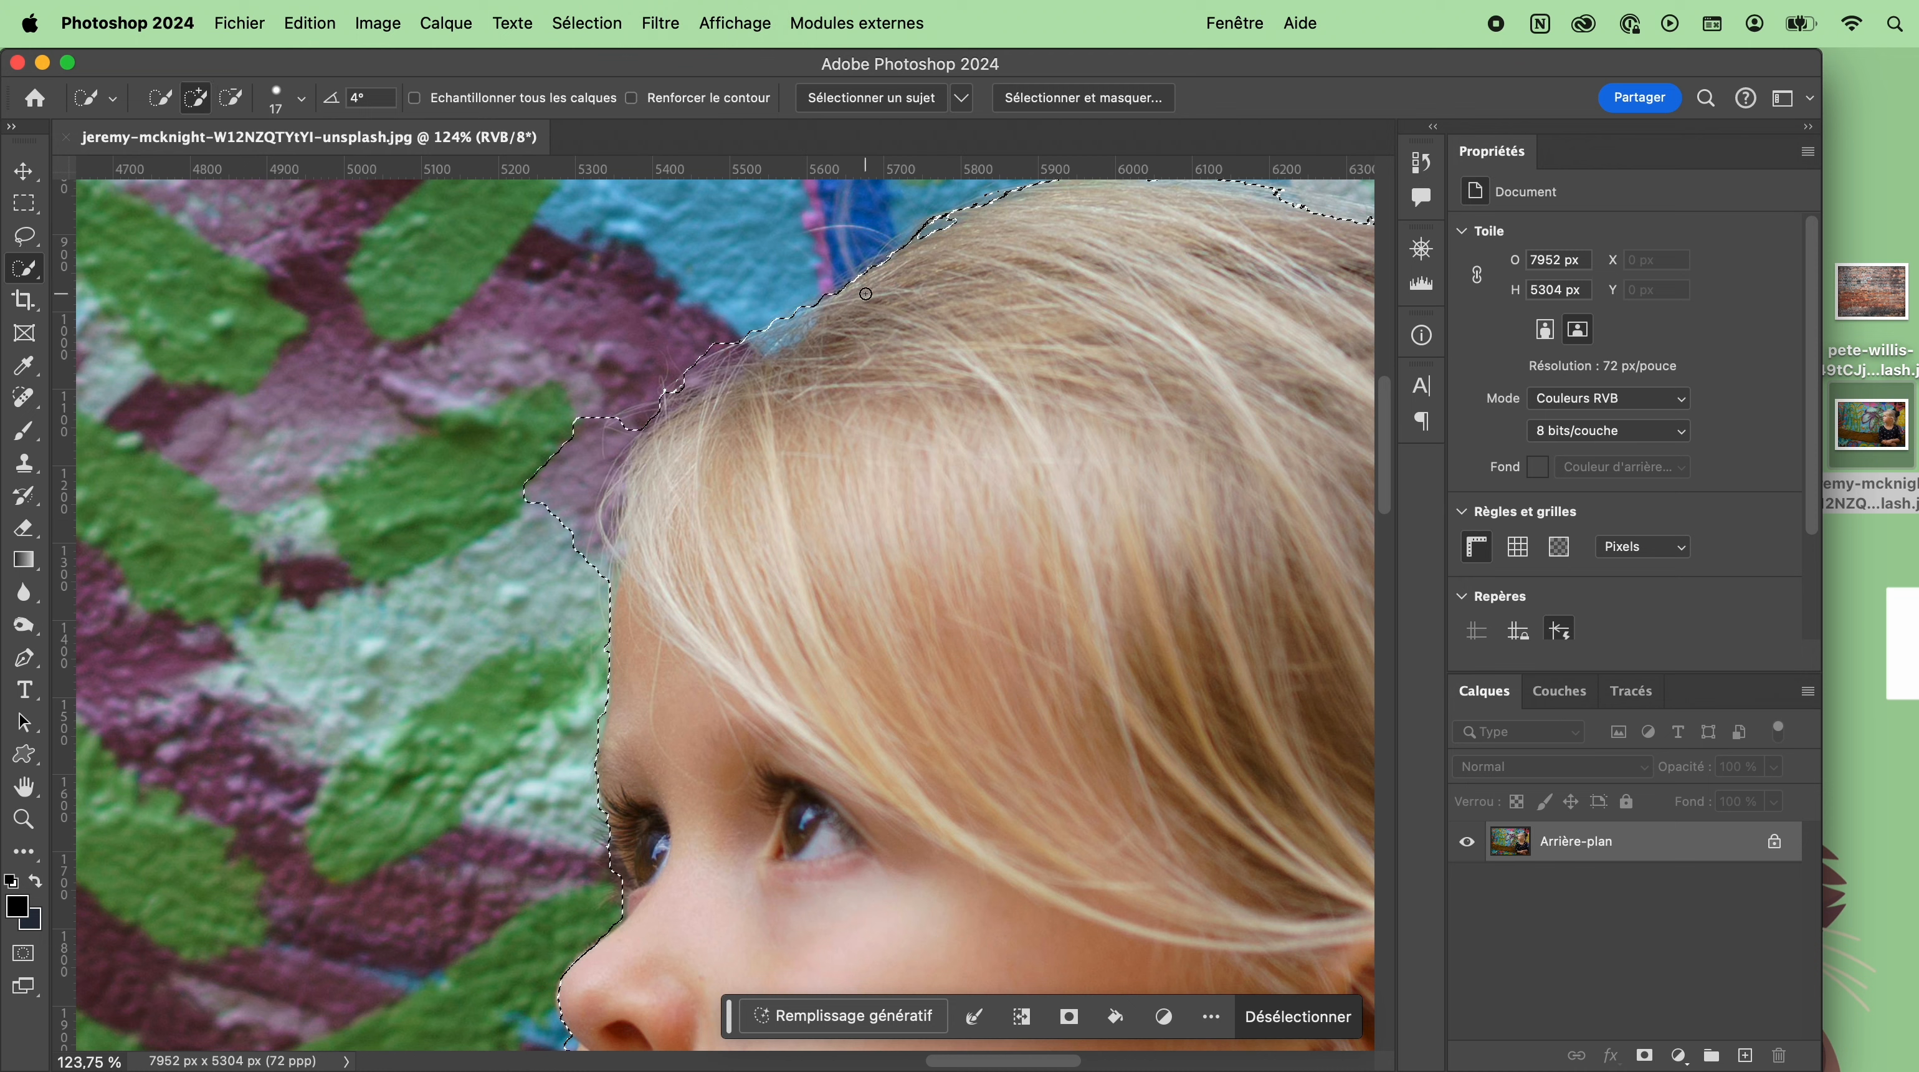
mouse_move(585, 440)
left_mouse_down()
mouse_move(529, 548)
mouse_move(551, 524)
mouse_move(559, 444)
left_mouse_up()
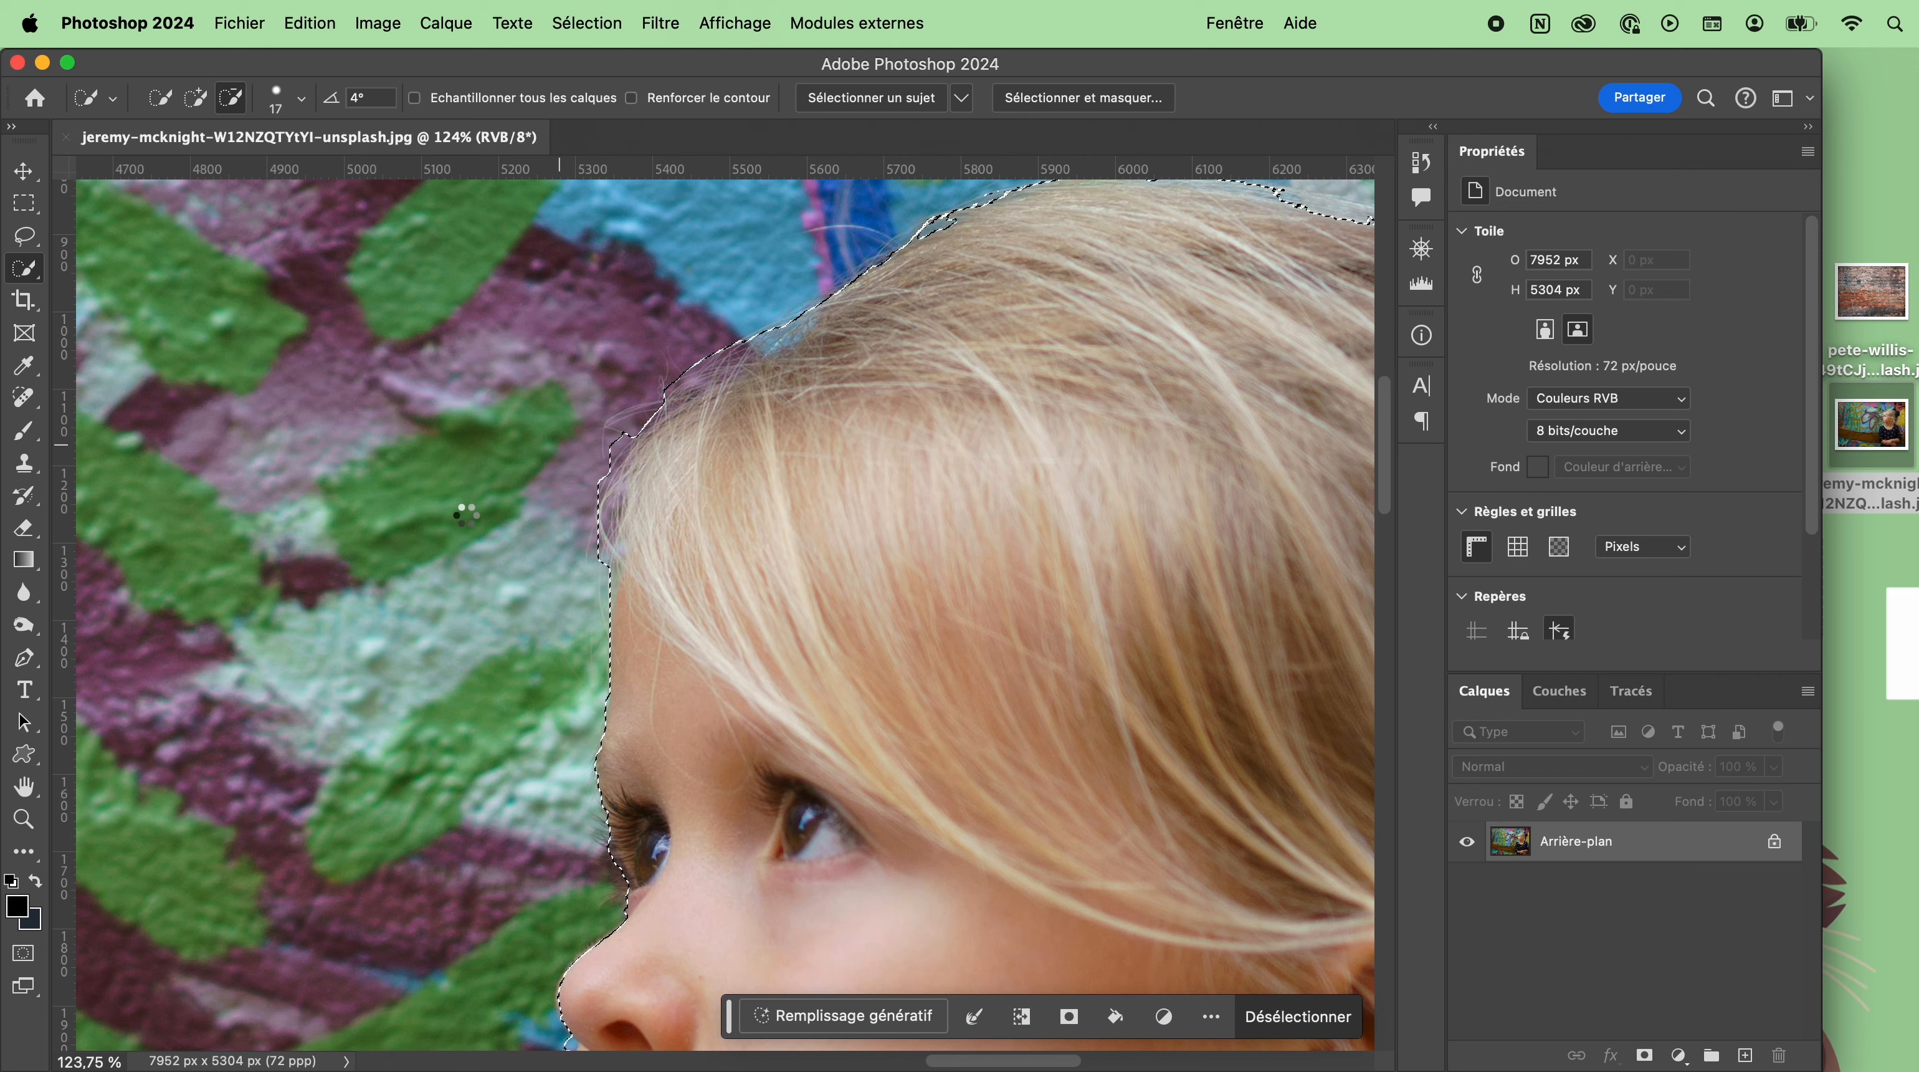
Clean up the selection edge along the hair at the top of the head
scroll(466, 514, "right", 5)
scroll(932, 440, "right", 5)
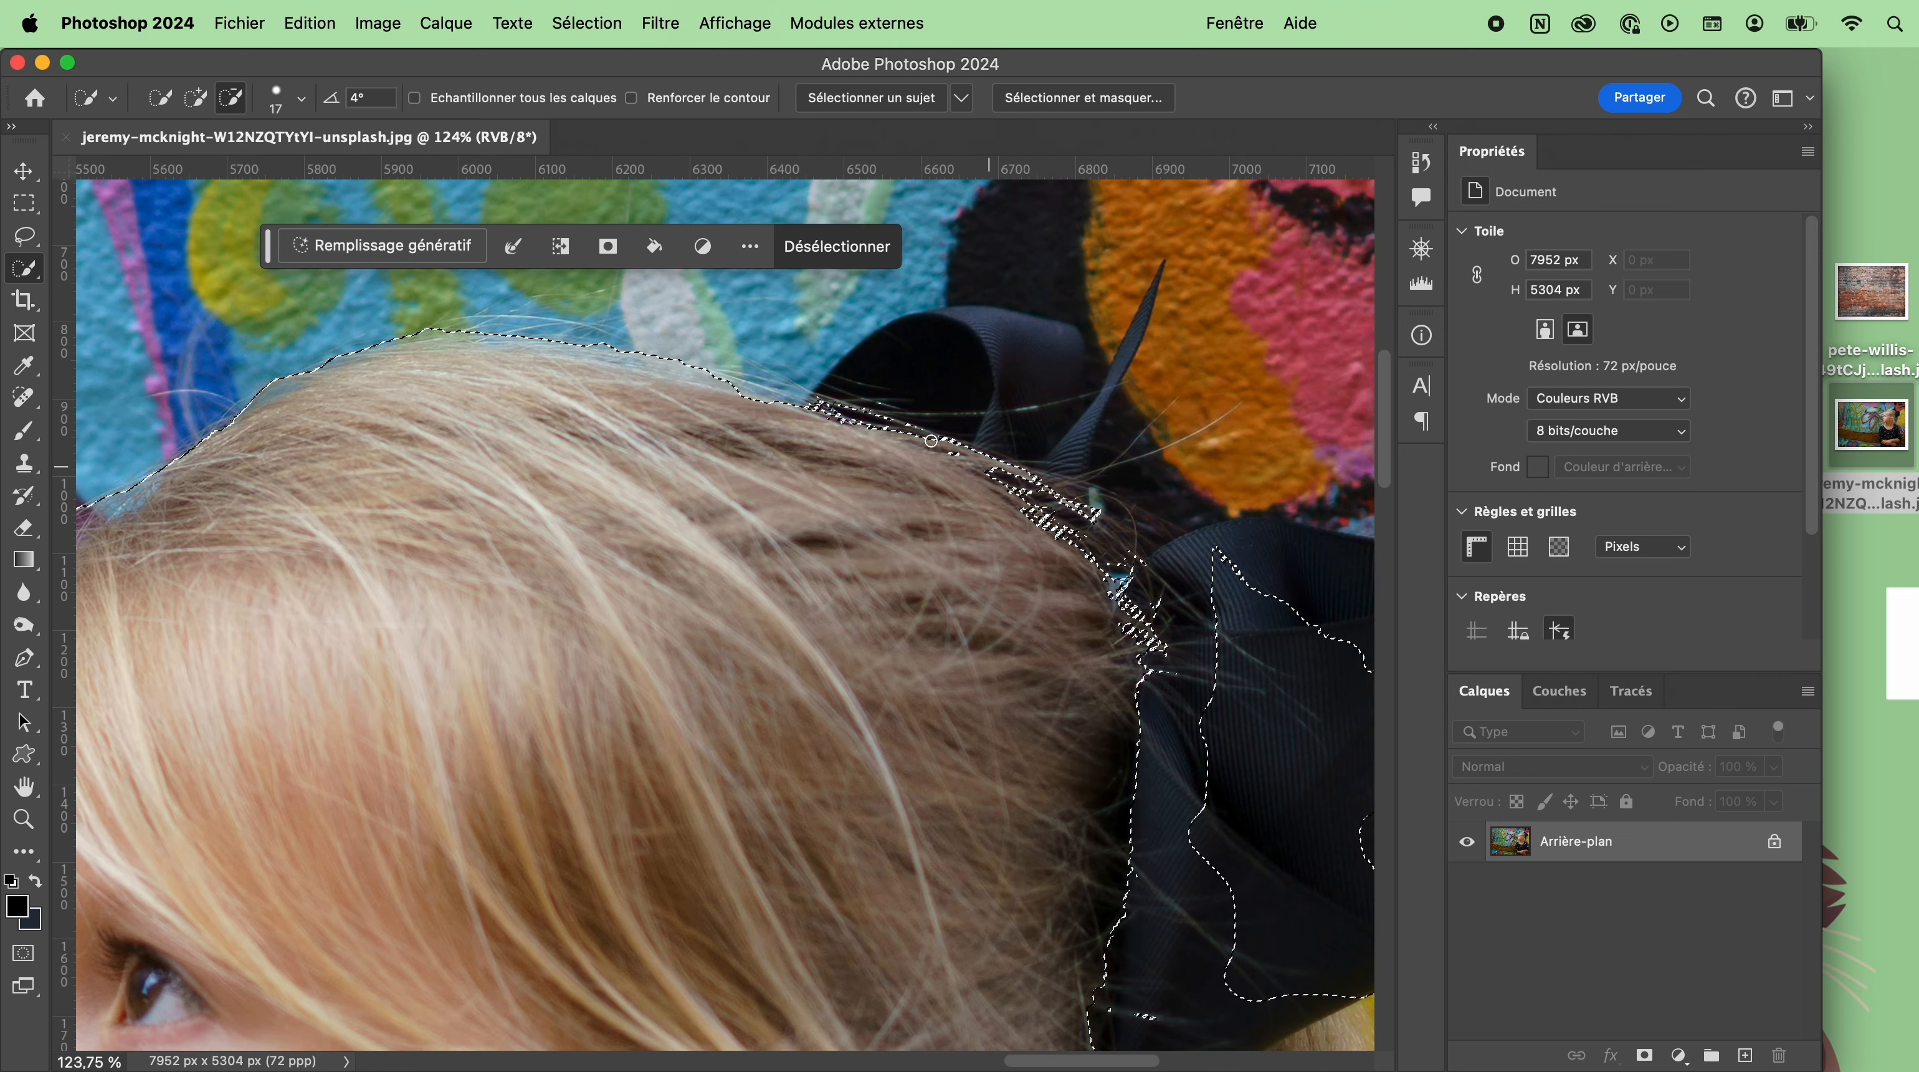
left_click_drag(740, 392, 966, 436)
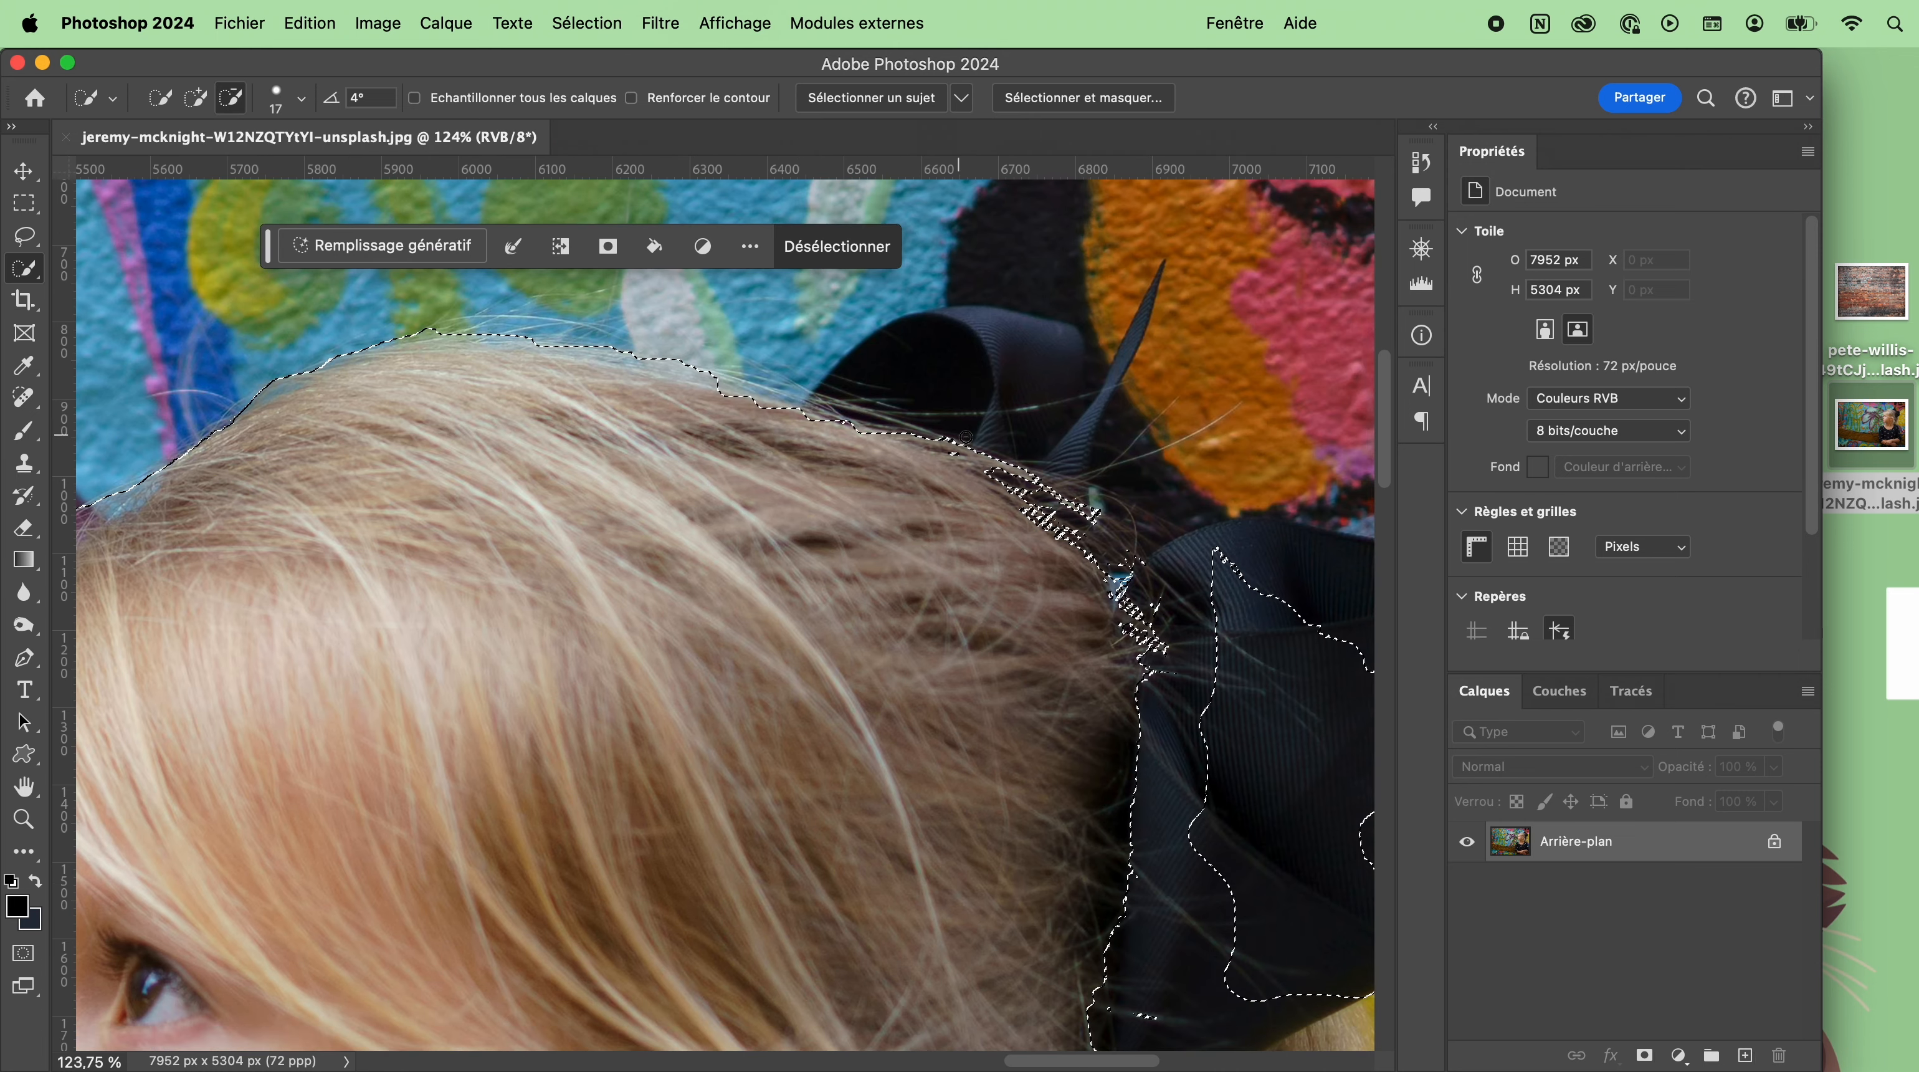
Add the missed parts of the black bow and the ponytail to the selection
scroll(966, 437, "down", 3)
scroll(732, 632, "up", 3)
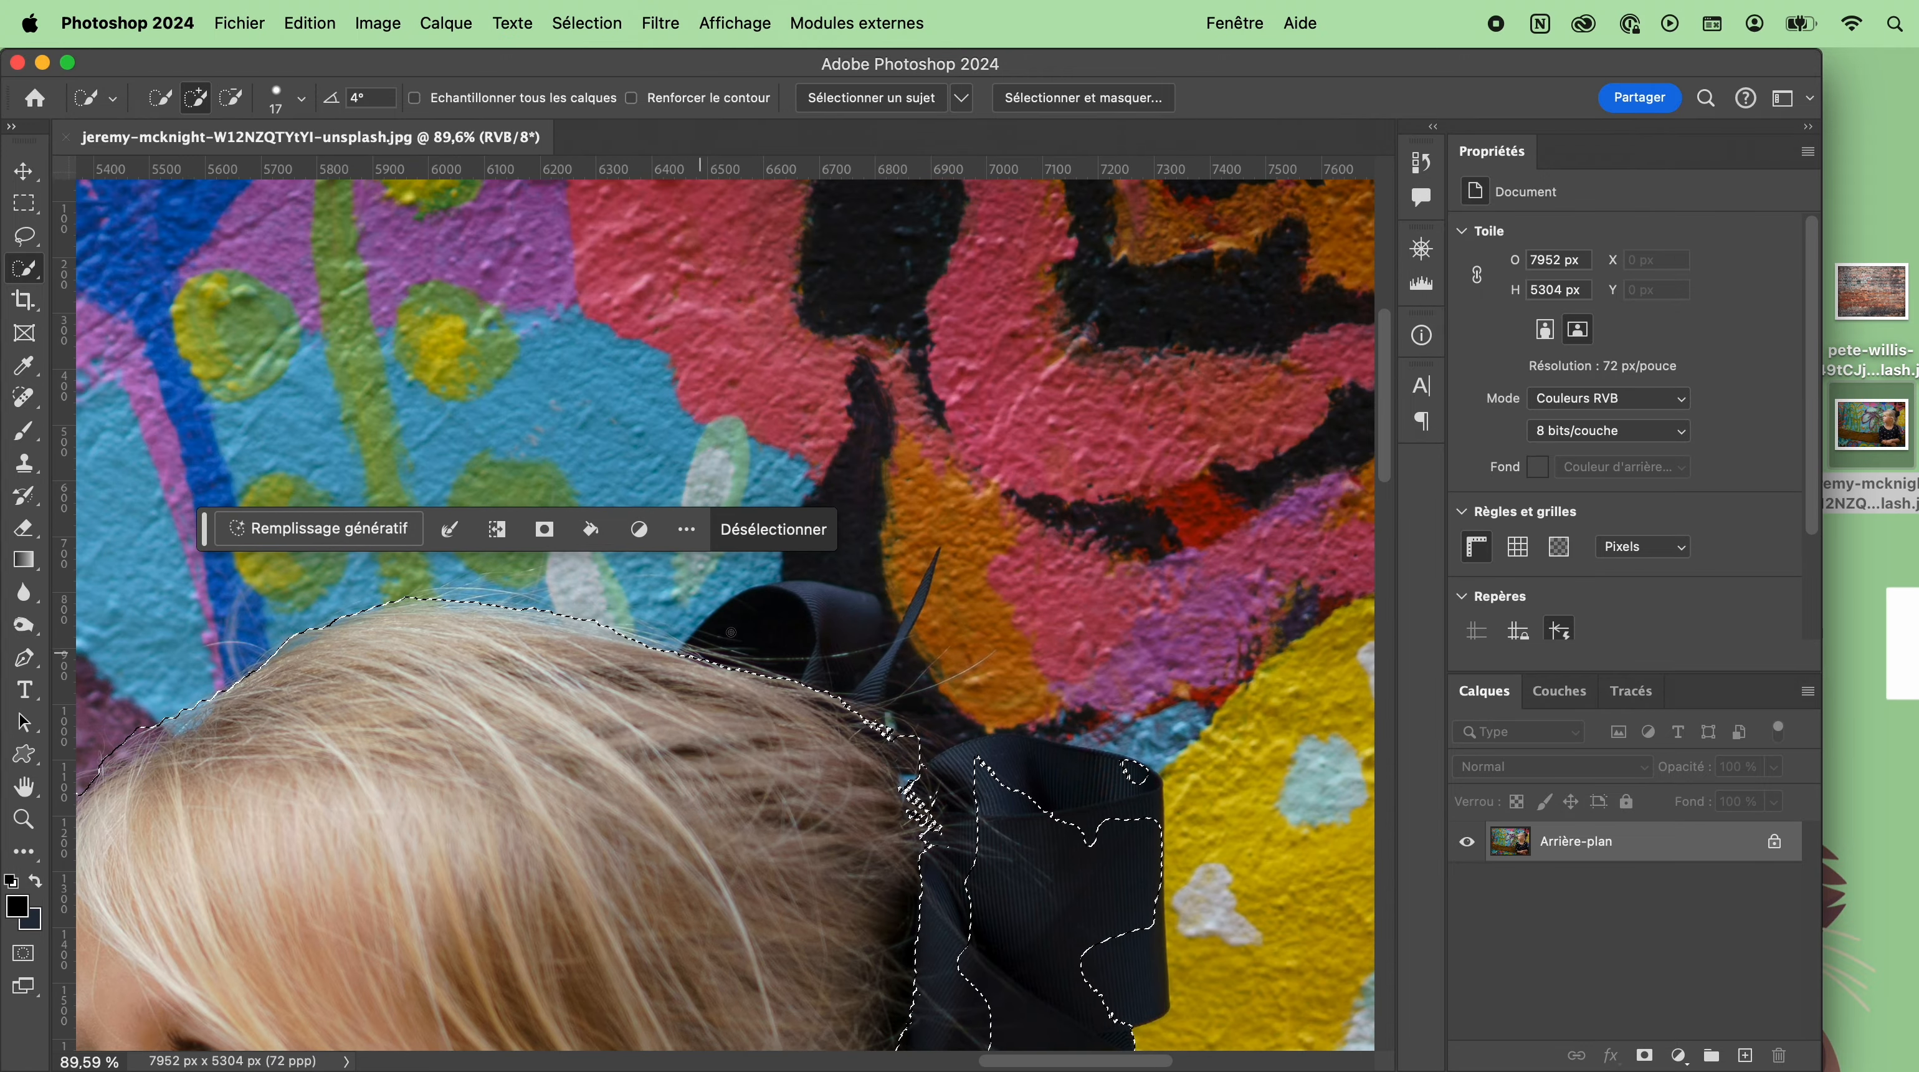
mouse_move(732, 632)
left_mouse_down()
mouse_move(848, 650)
mouse_move(938, 789)
left_mouse_up()
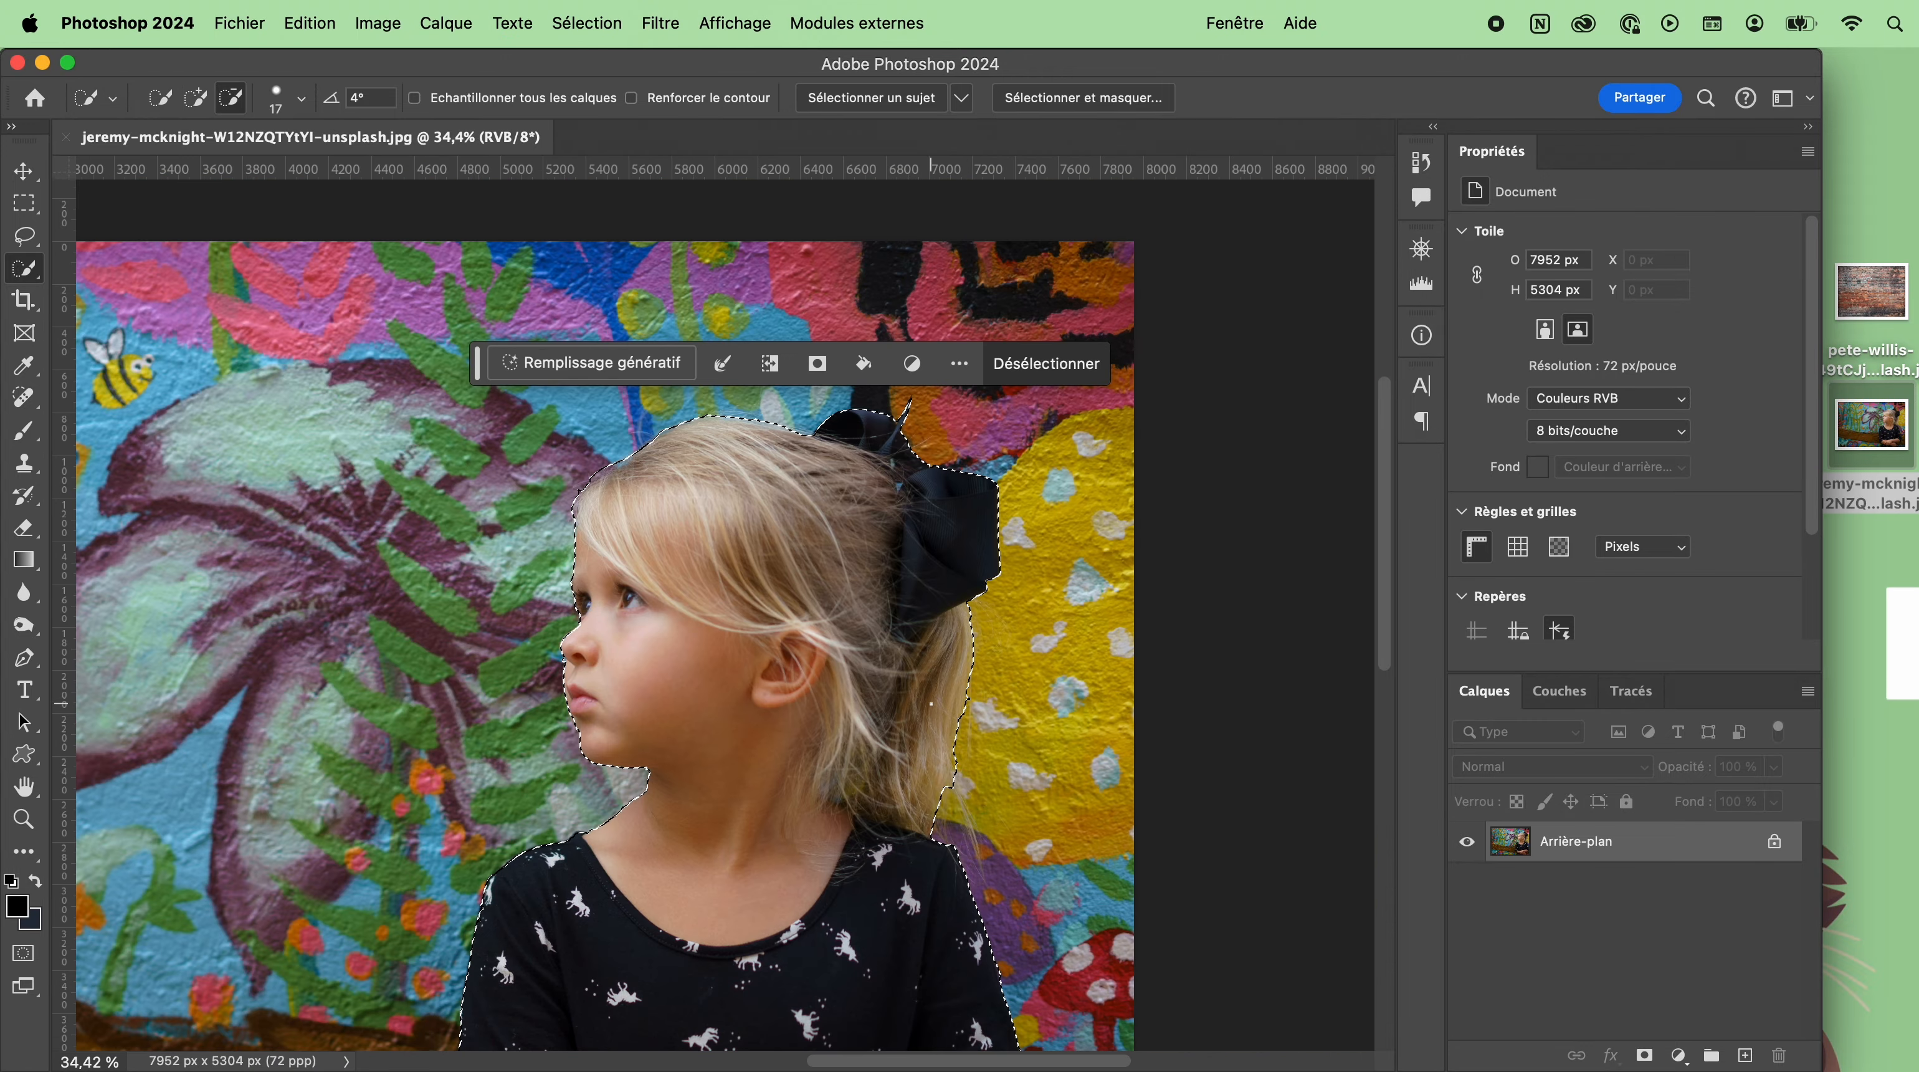
scroll(805, 525, "down", 3)
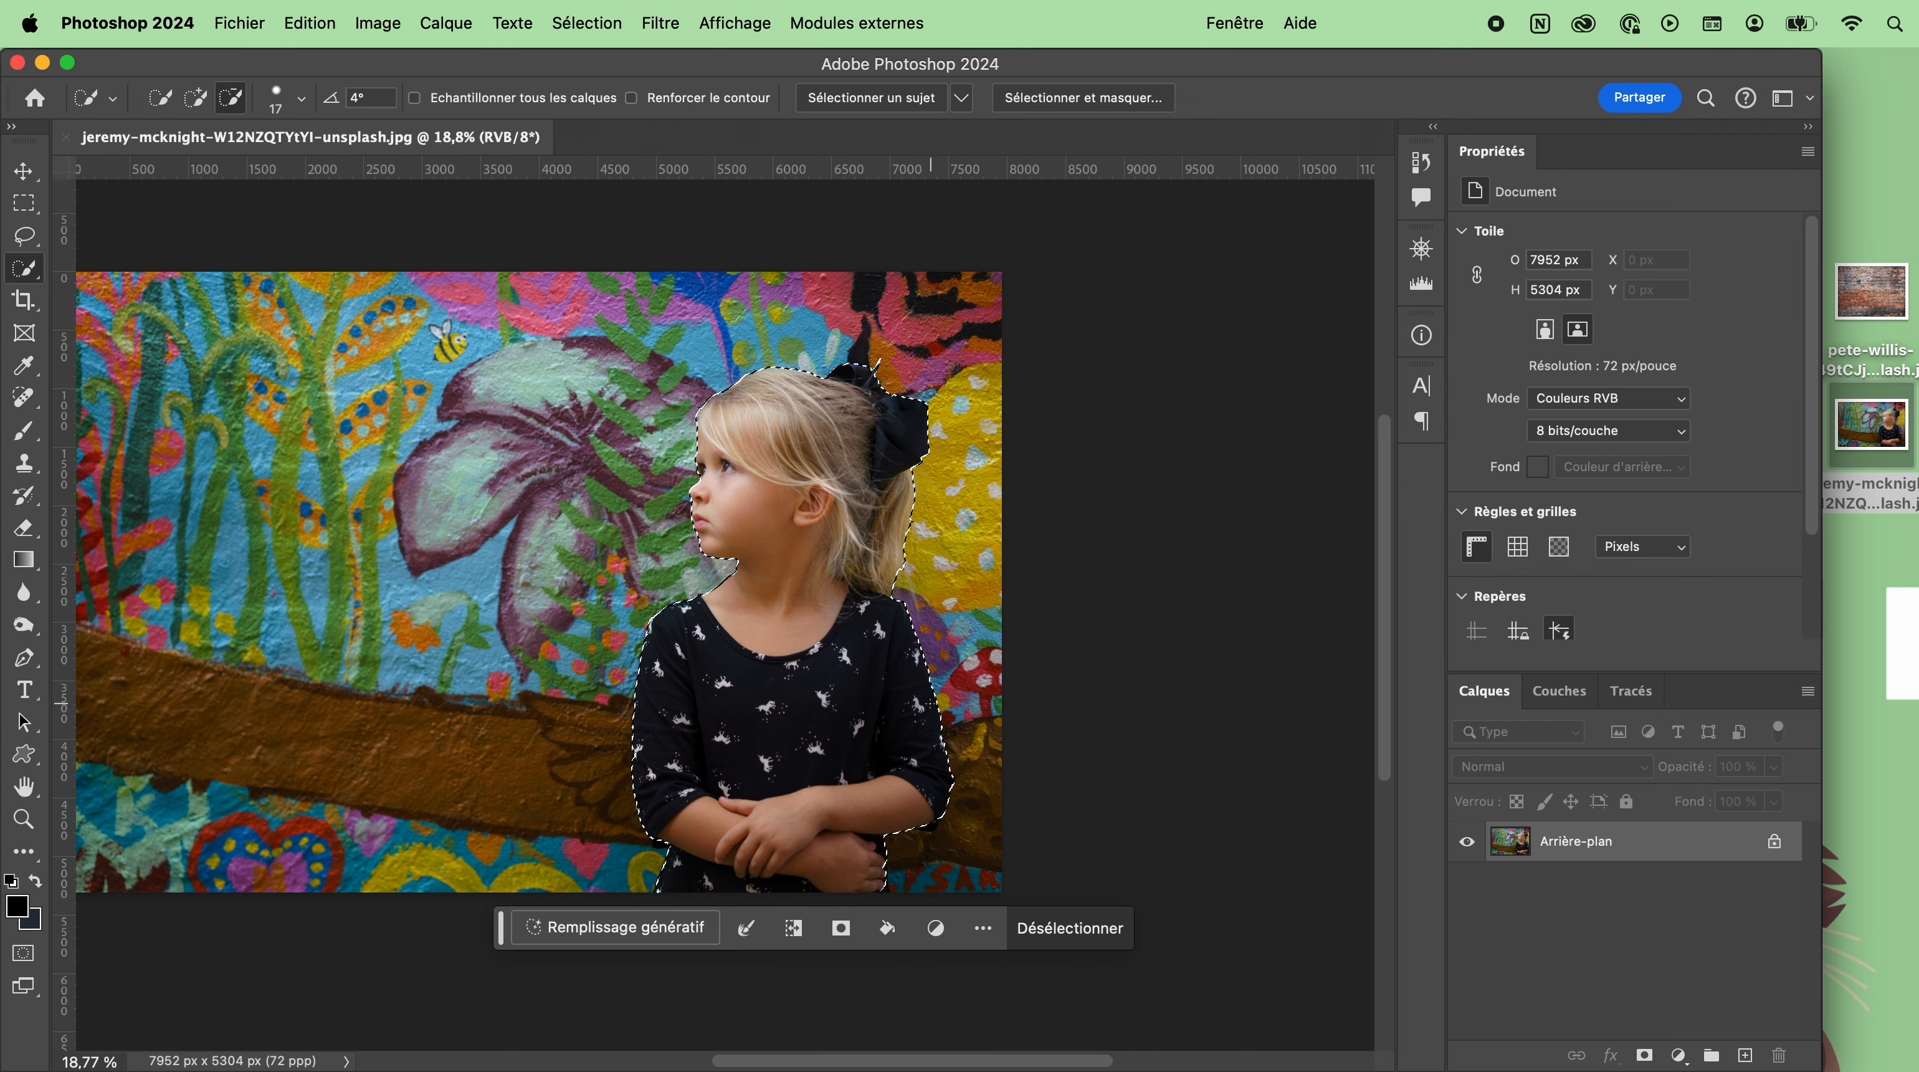
Open the selection in Select and Mask and refine the fine hair edges around the head and ponytail with the Refine Edge brush
left_click(1065, 99)
scroll(940, 514, "up", 5)
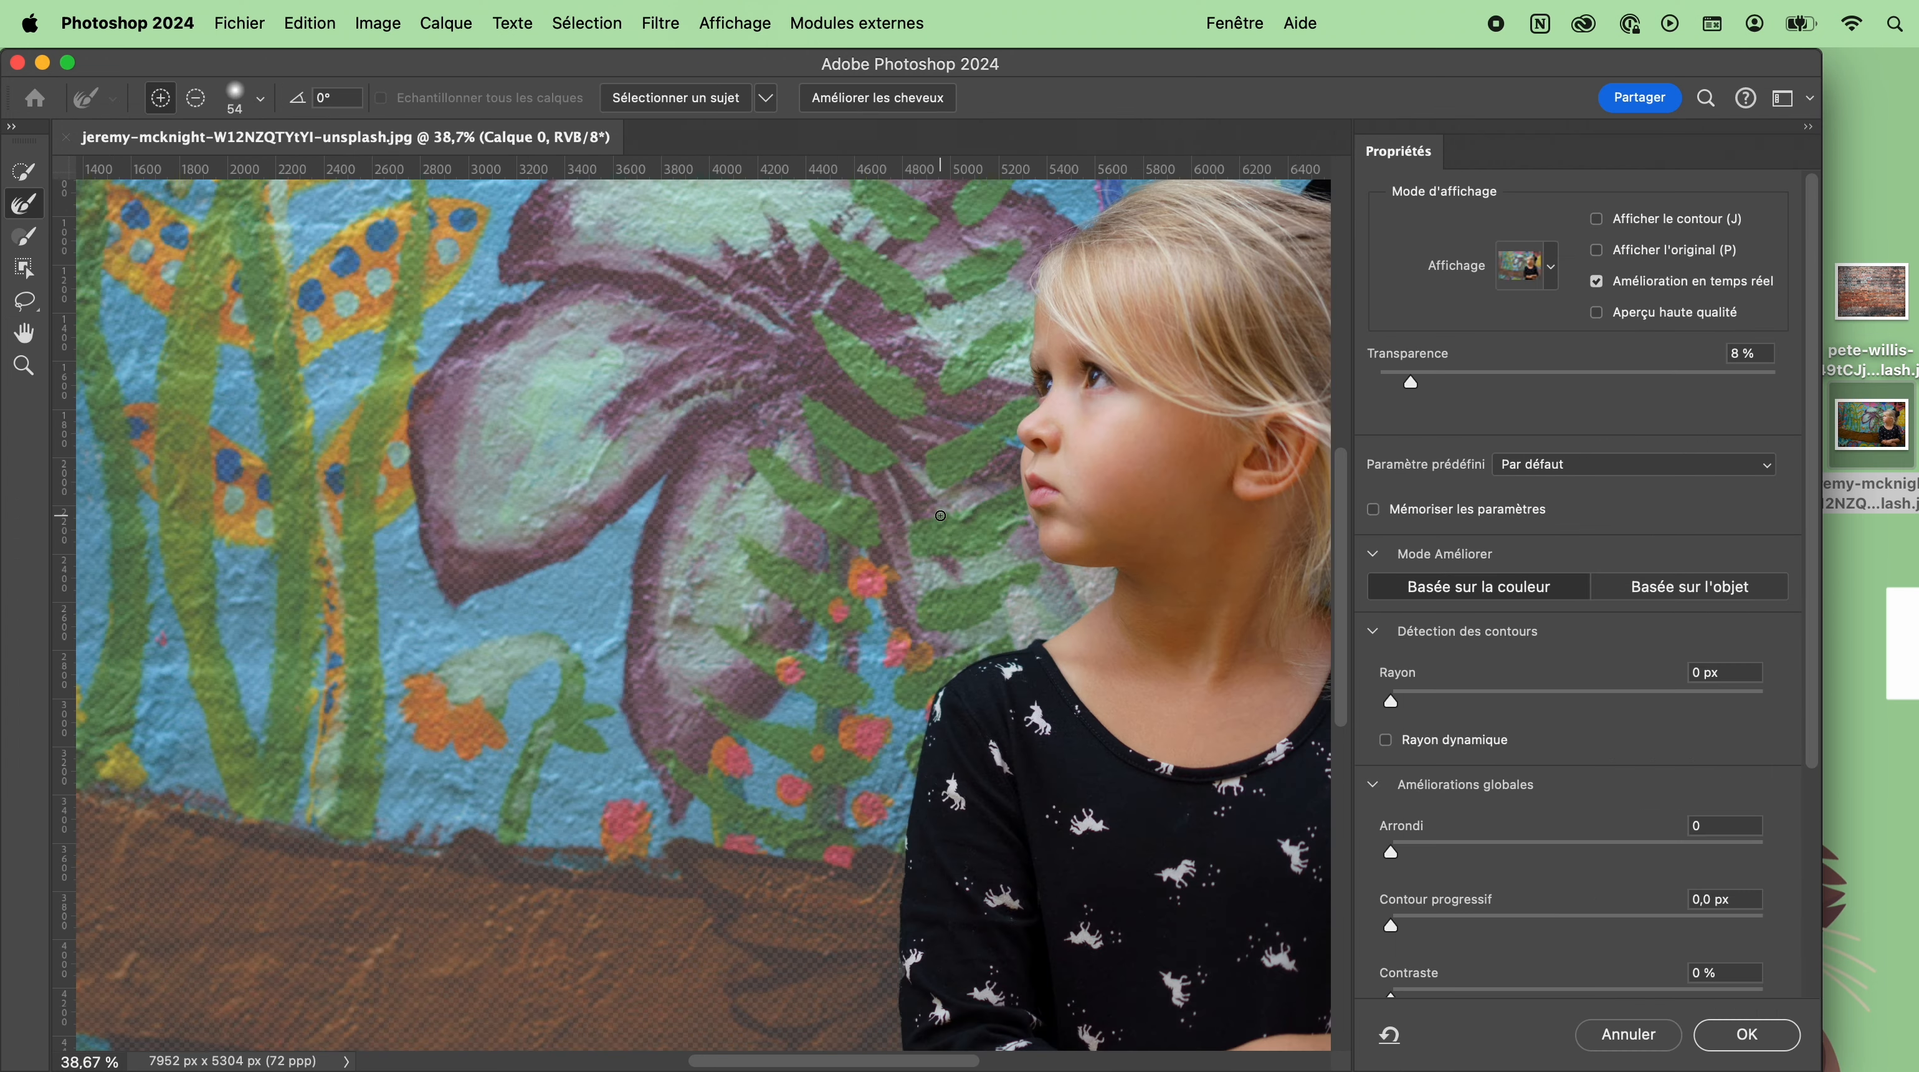
scroll(940, 514, "right", 5)
scroll(940, 514, "up", 5)
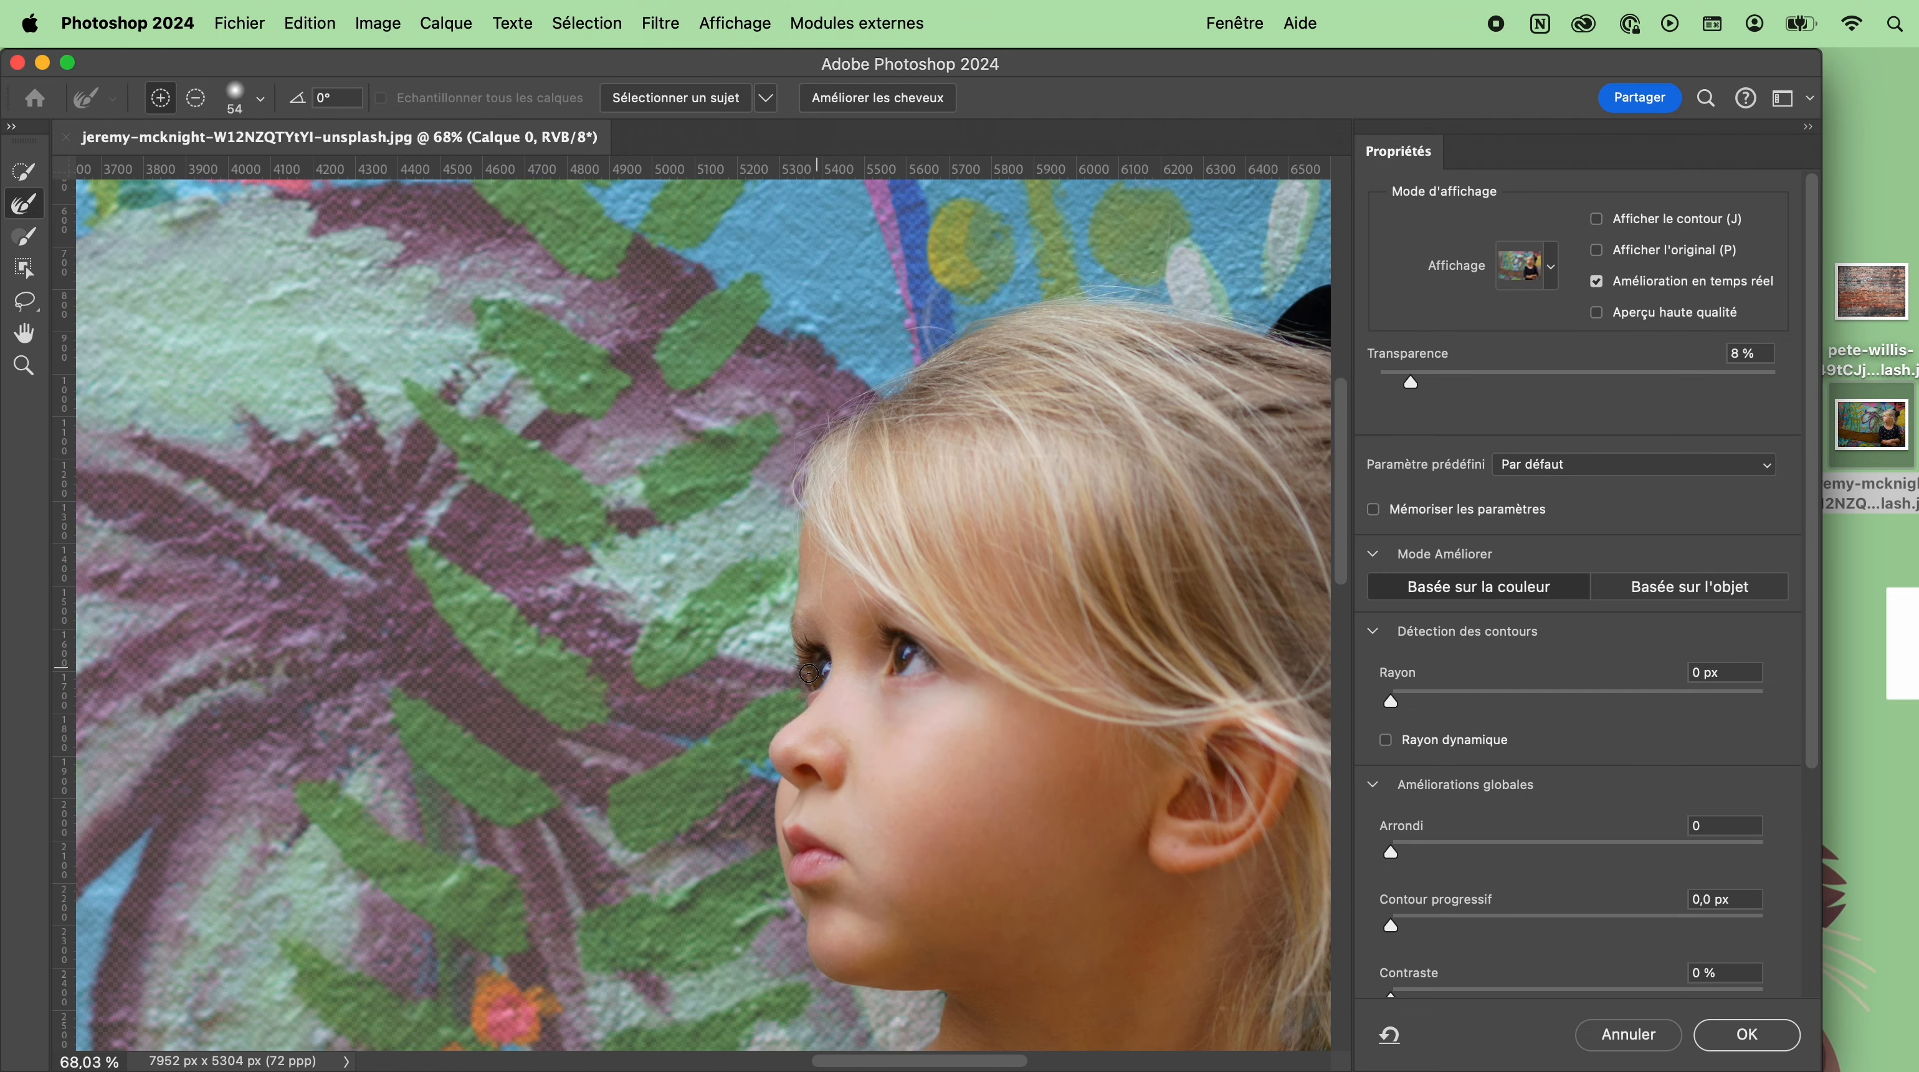
scroll(792, 678, "up", 5)
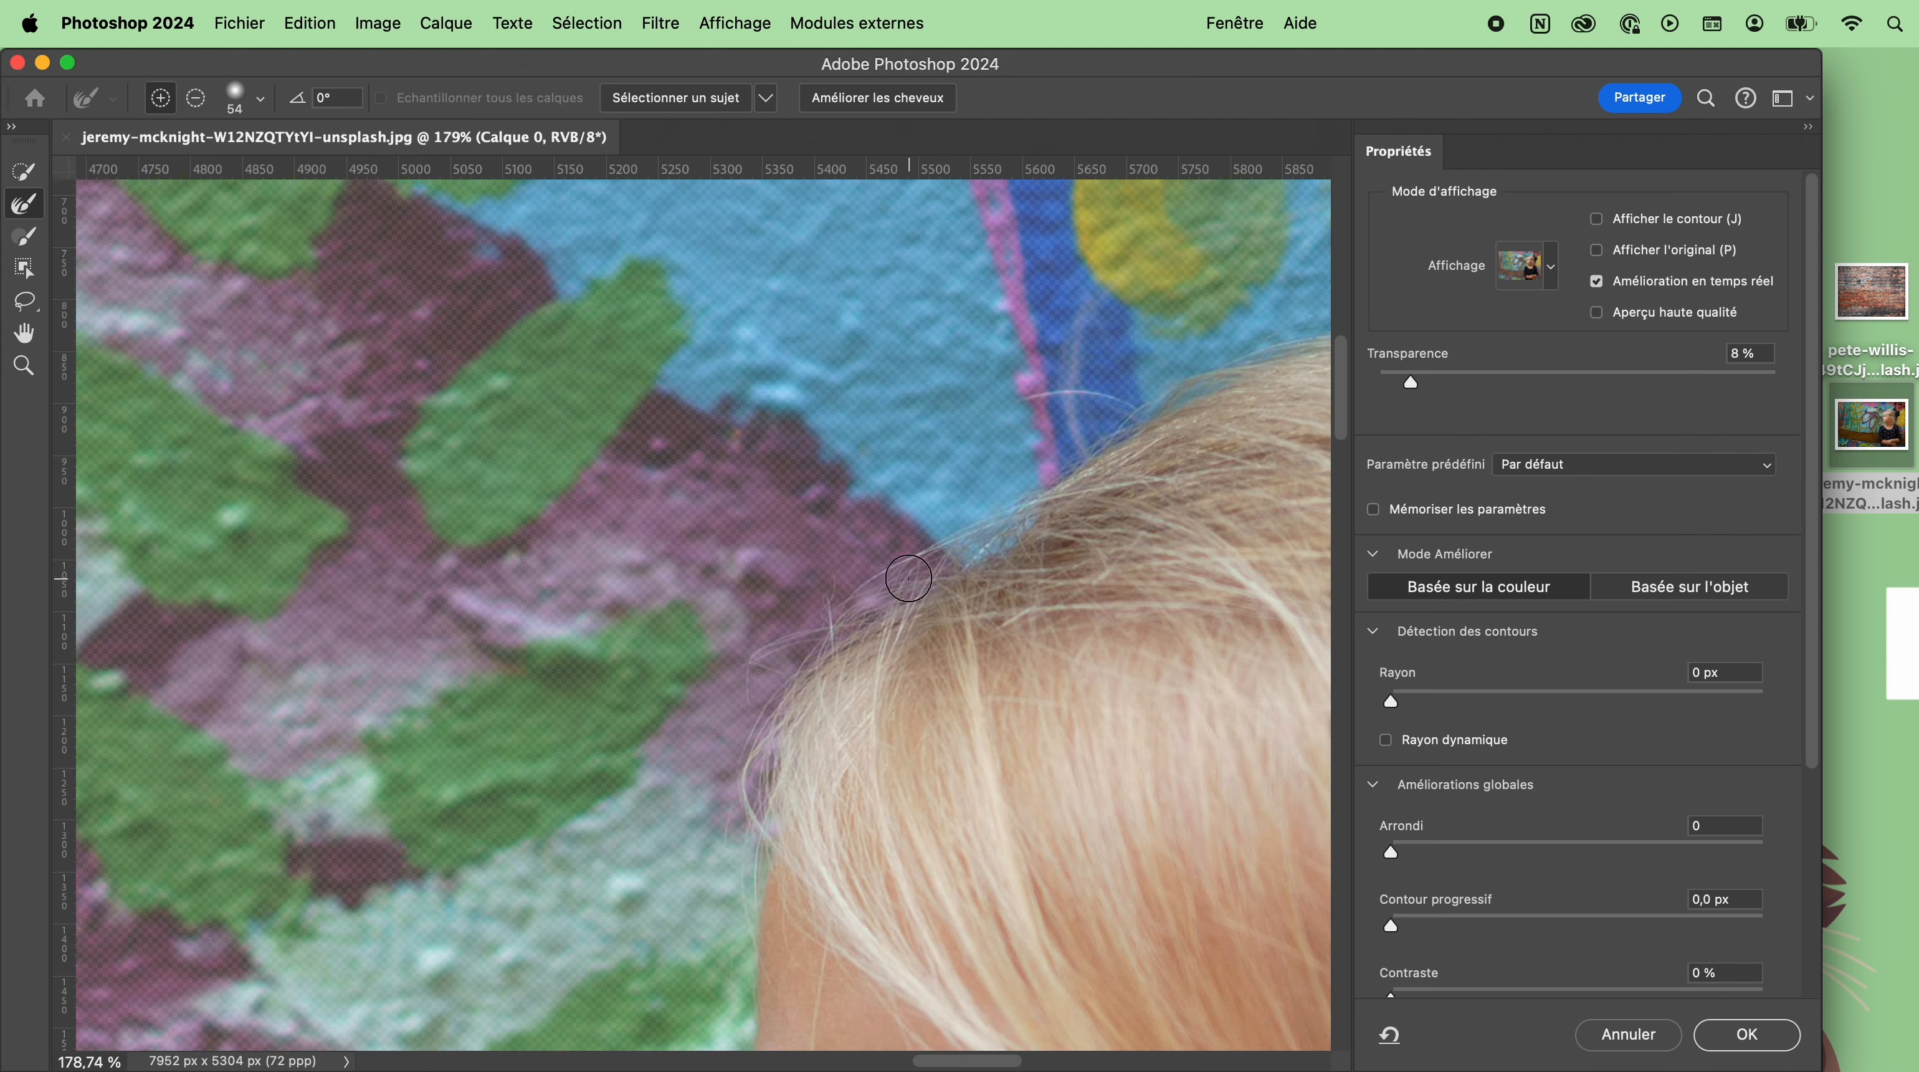
scroll(912, 560, "down", 5)
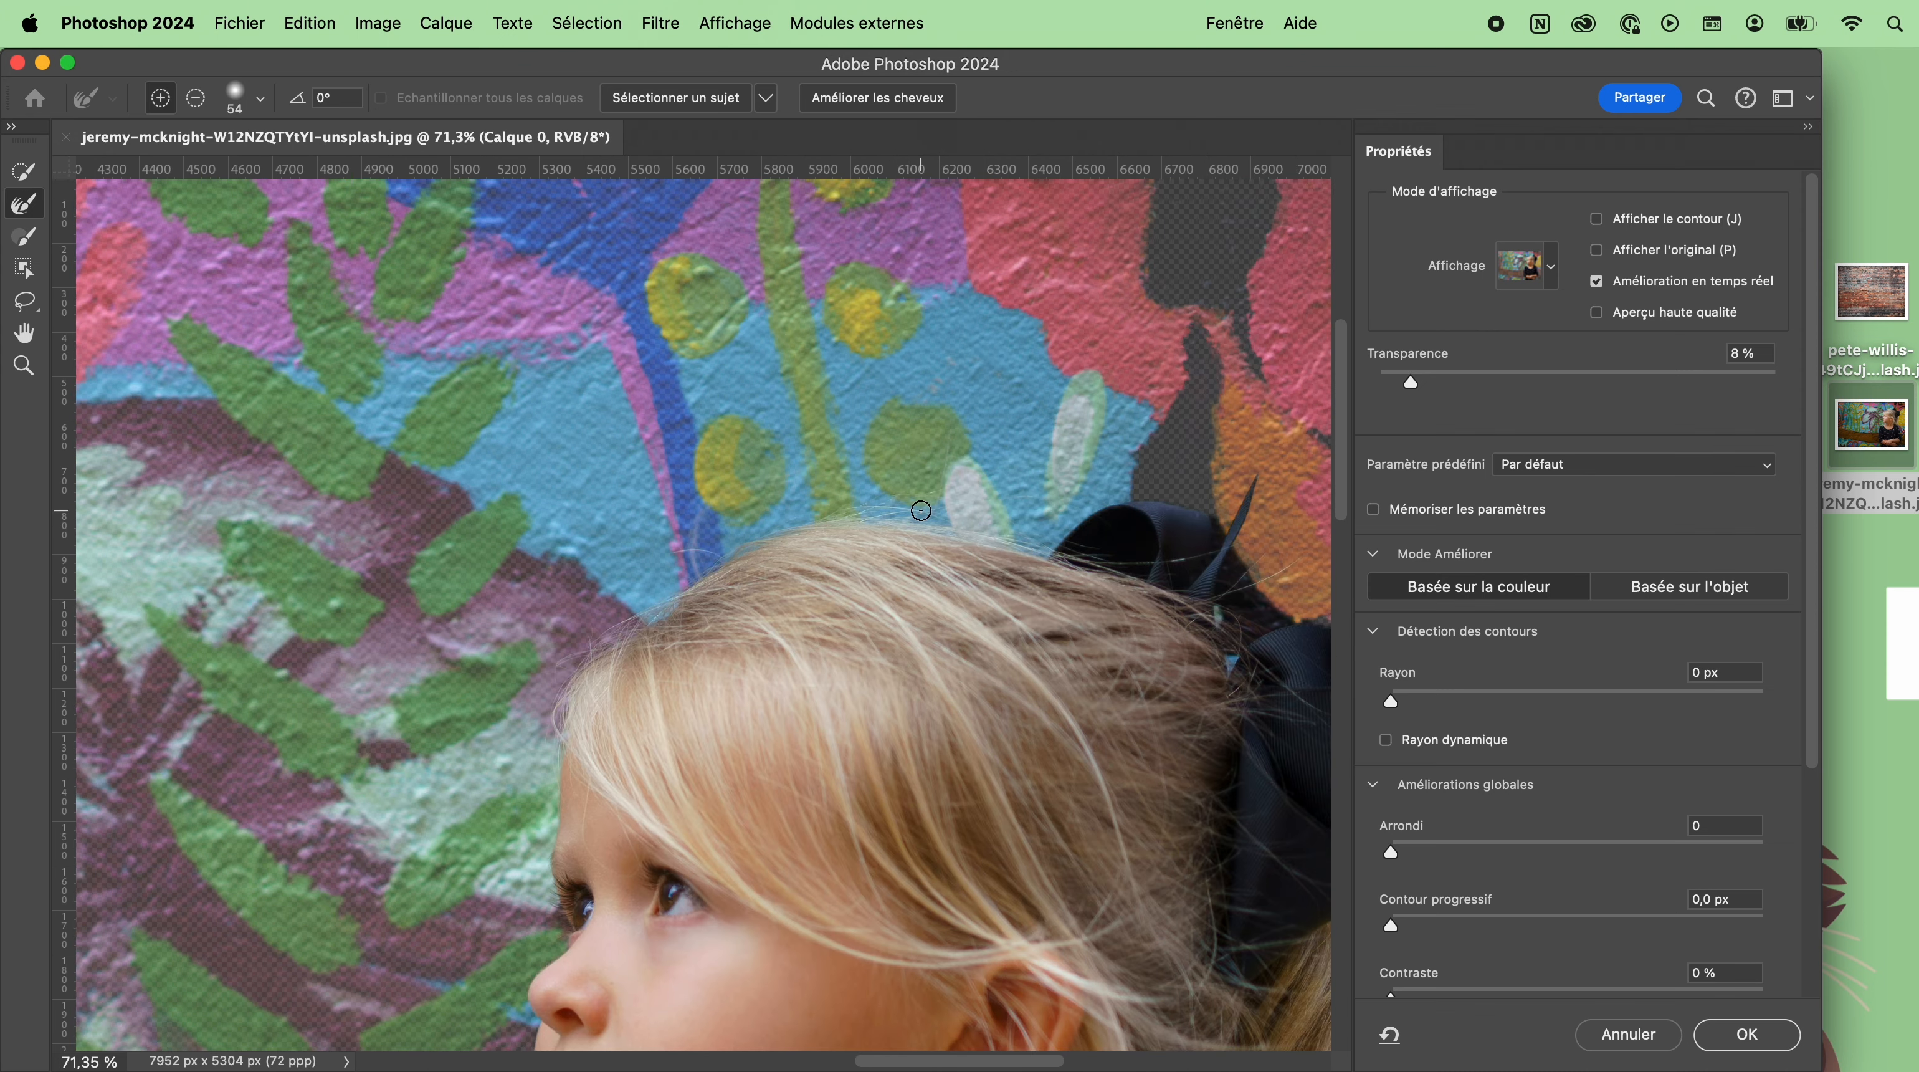
scroll(922, 511, "right", 5)
scroll(922, 511, "down", 3)
scroll(1024, 740, "down", 5)
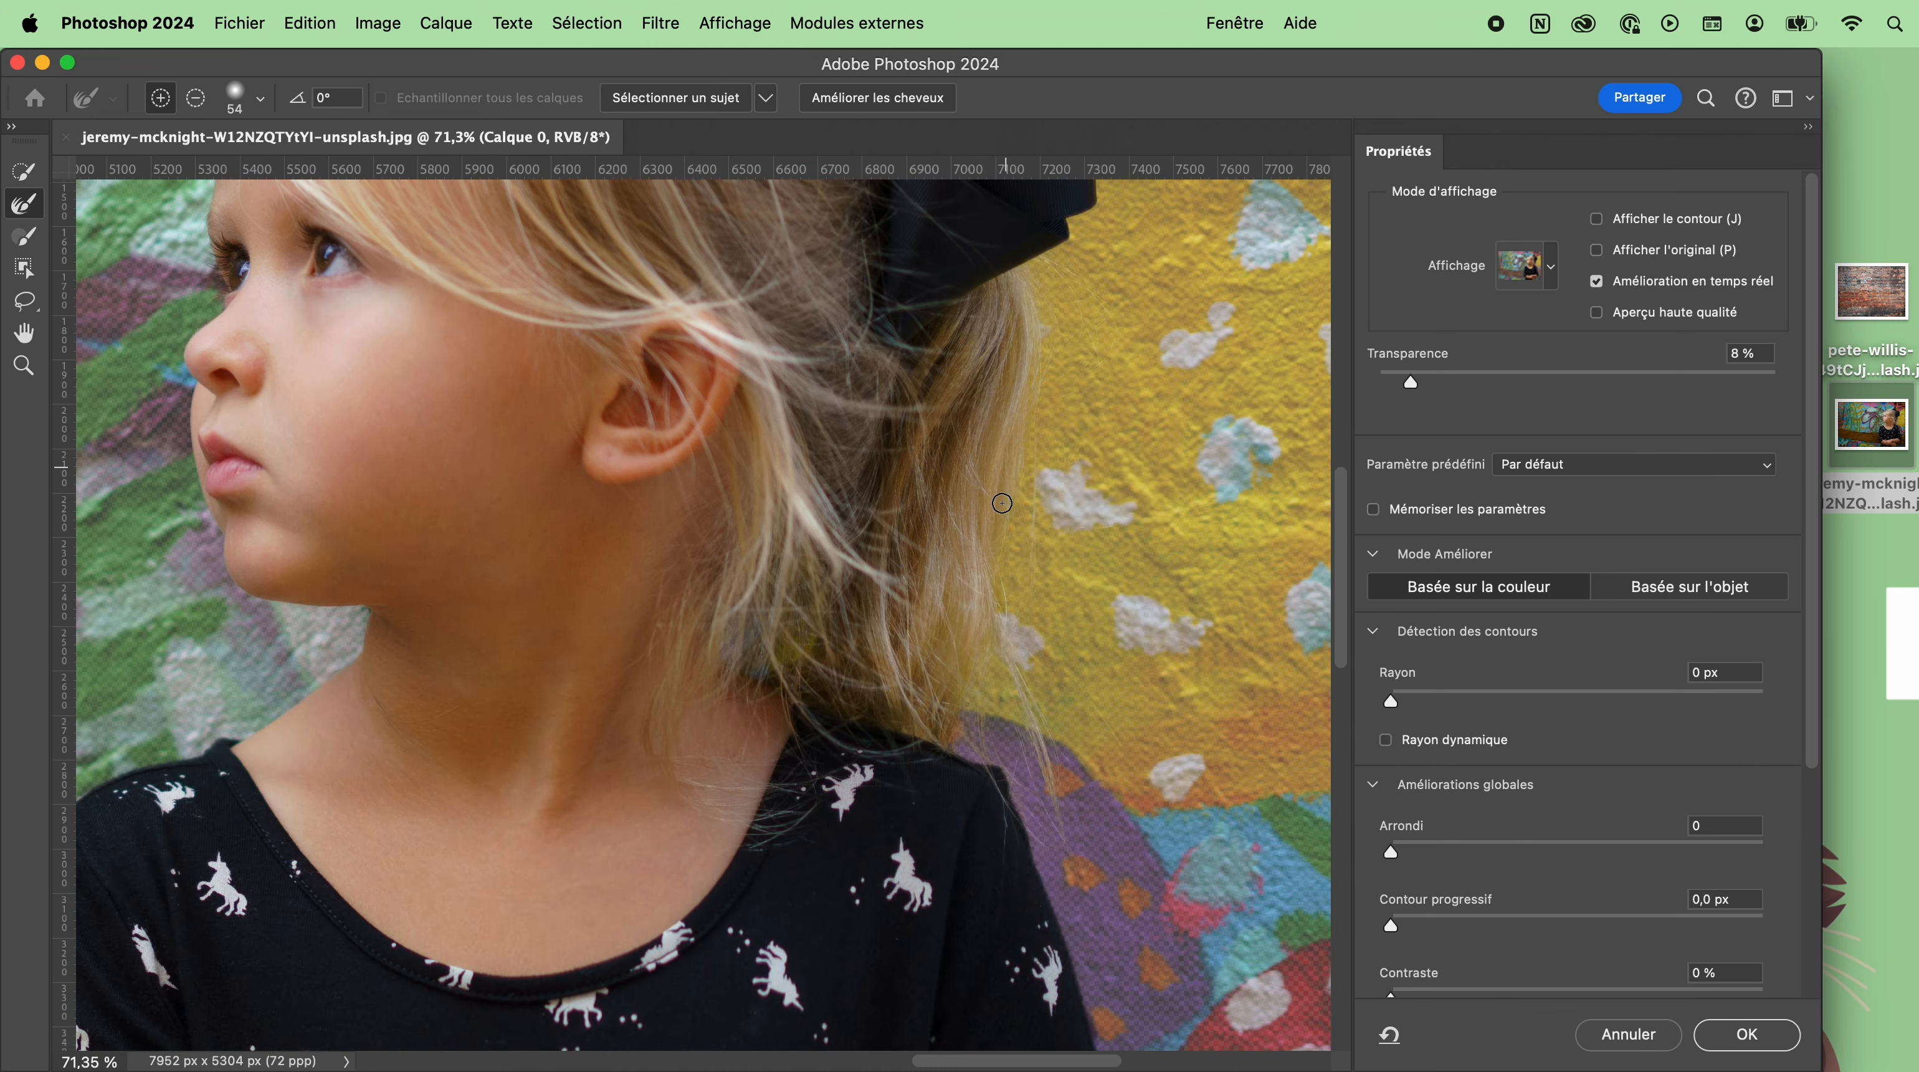
scroll(1030, 706, "down", 5)
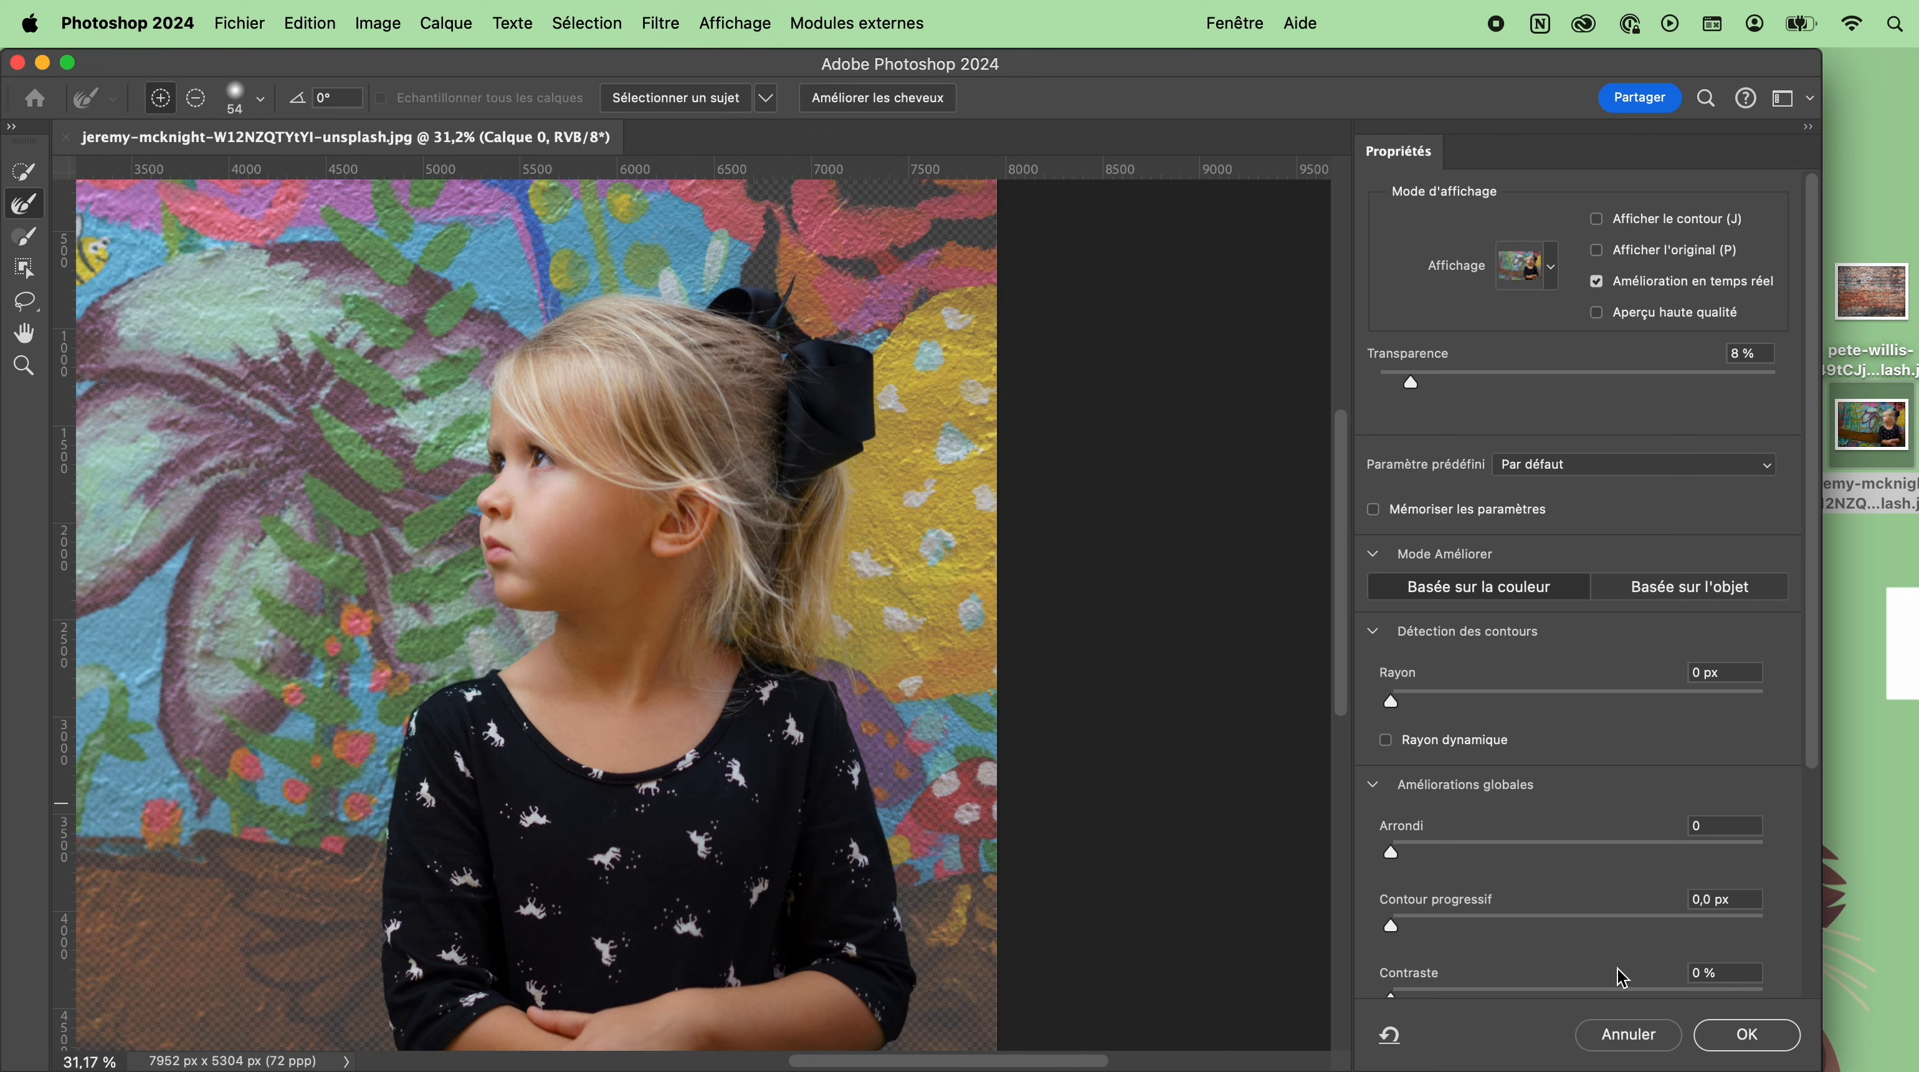
Output the refined selection as a layer mask (Masque de fusion) and apply it
scroll(1817, 766, "down", 1)
left_click_drag(1818, 766, 1806, 1018)
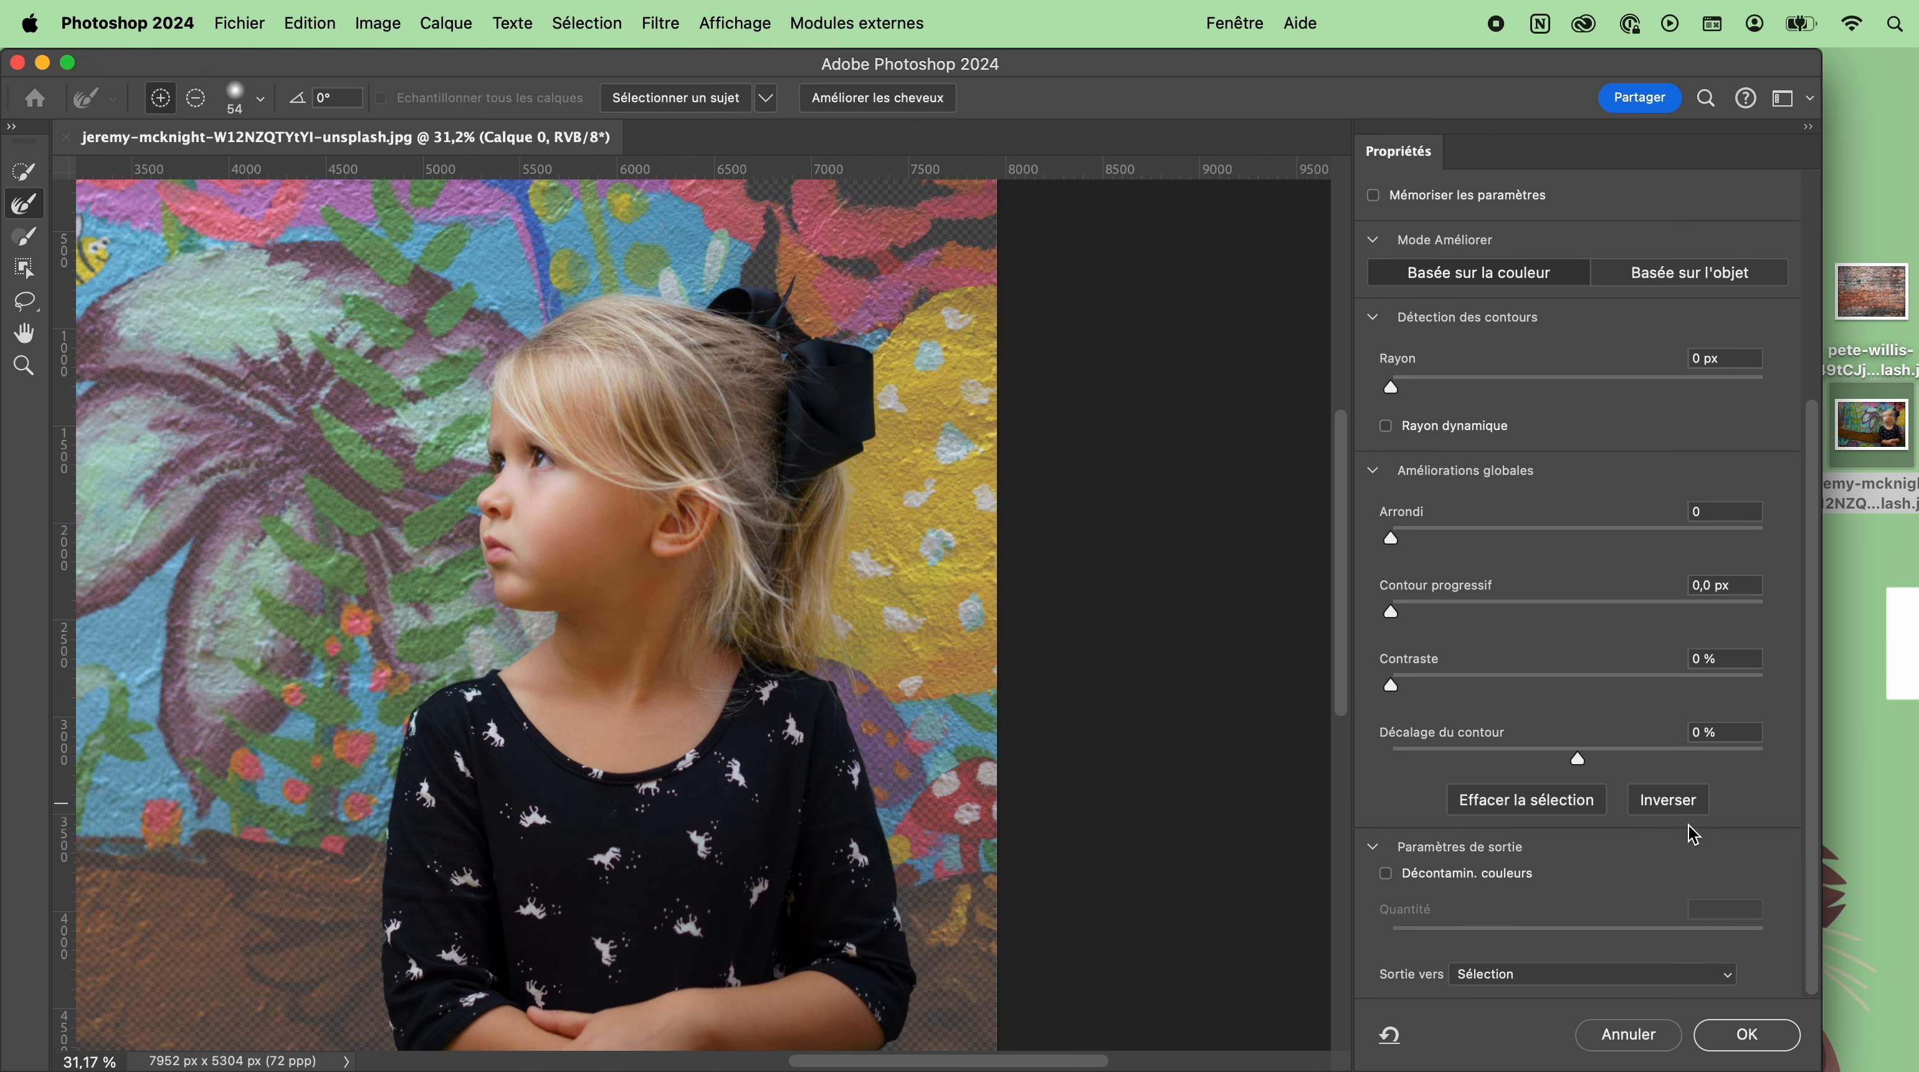
left_click(1534, 976)
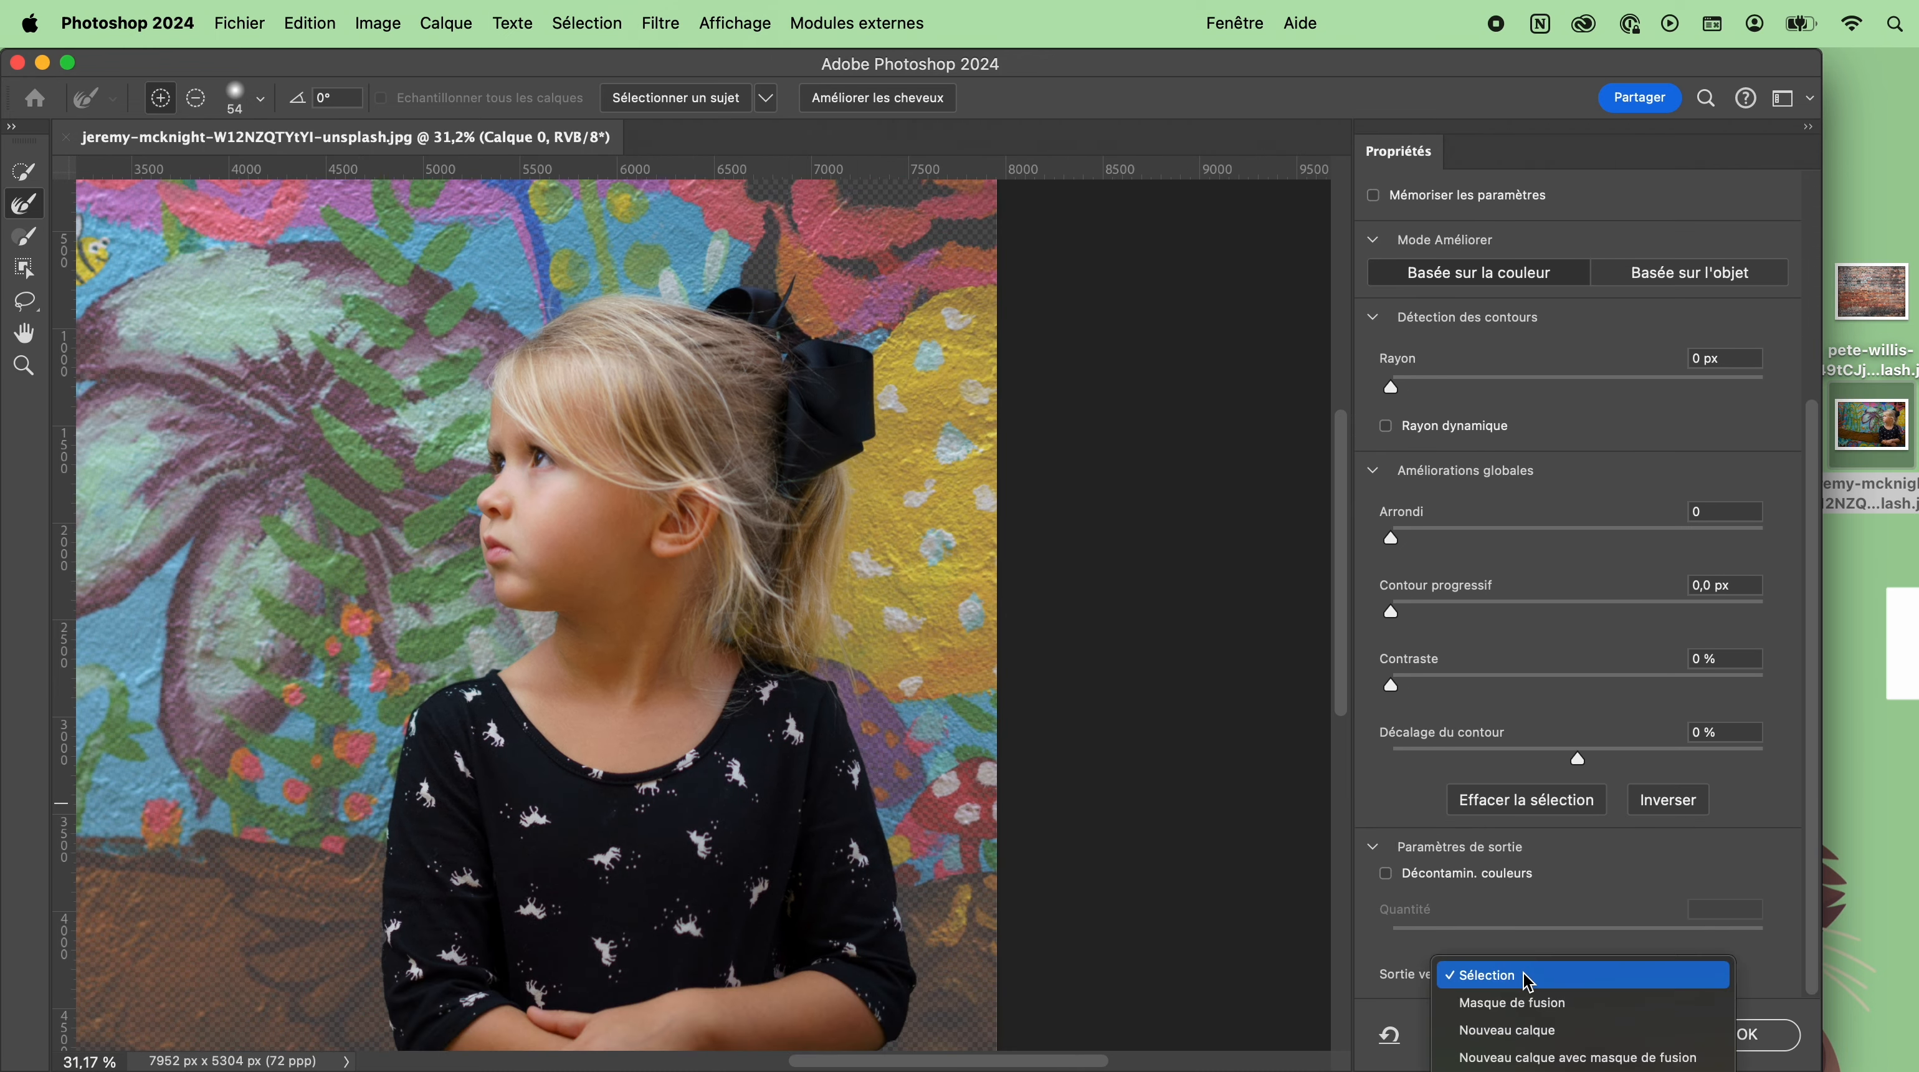
left_click(1523, 1008)
left_click(1748, 1034)
scroll(680, 479, "down", 3)
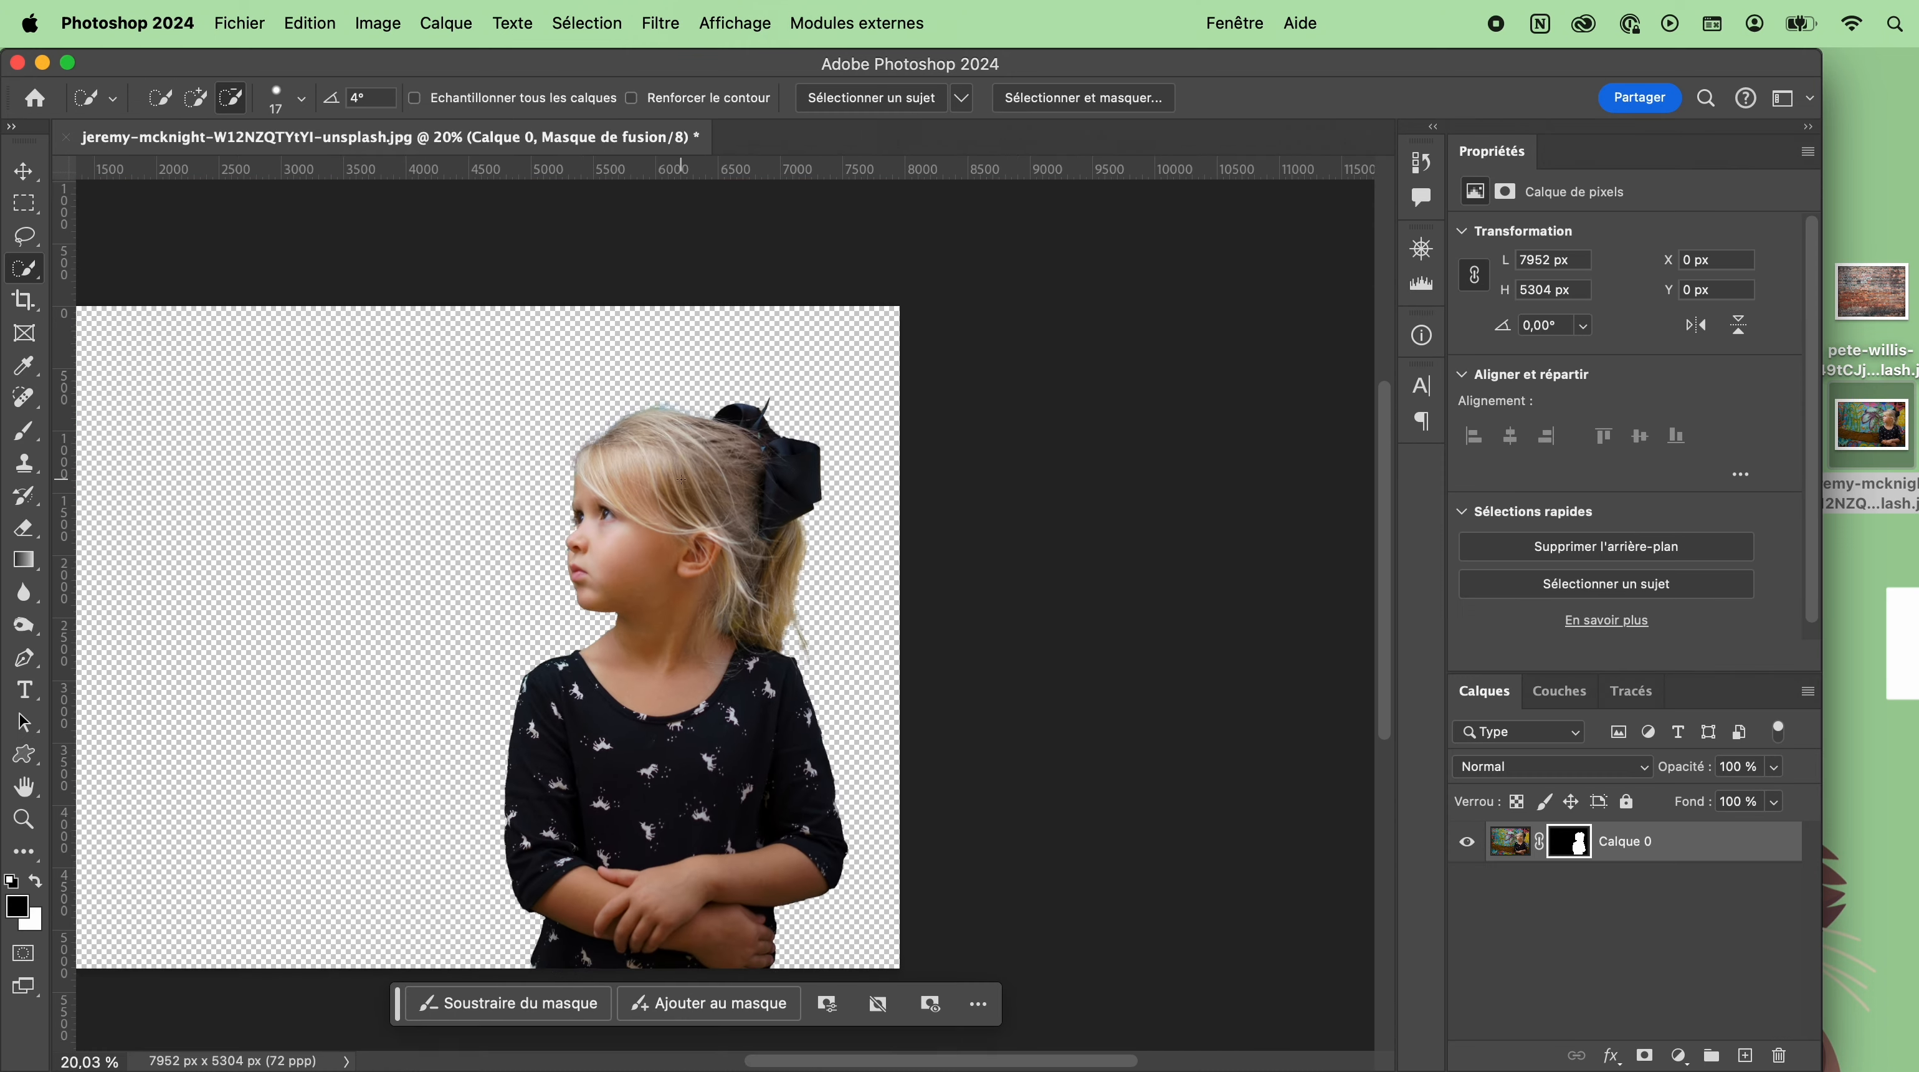
Place the brick wall image from the desktop into the document
scroll(717, 498, "up", 3)
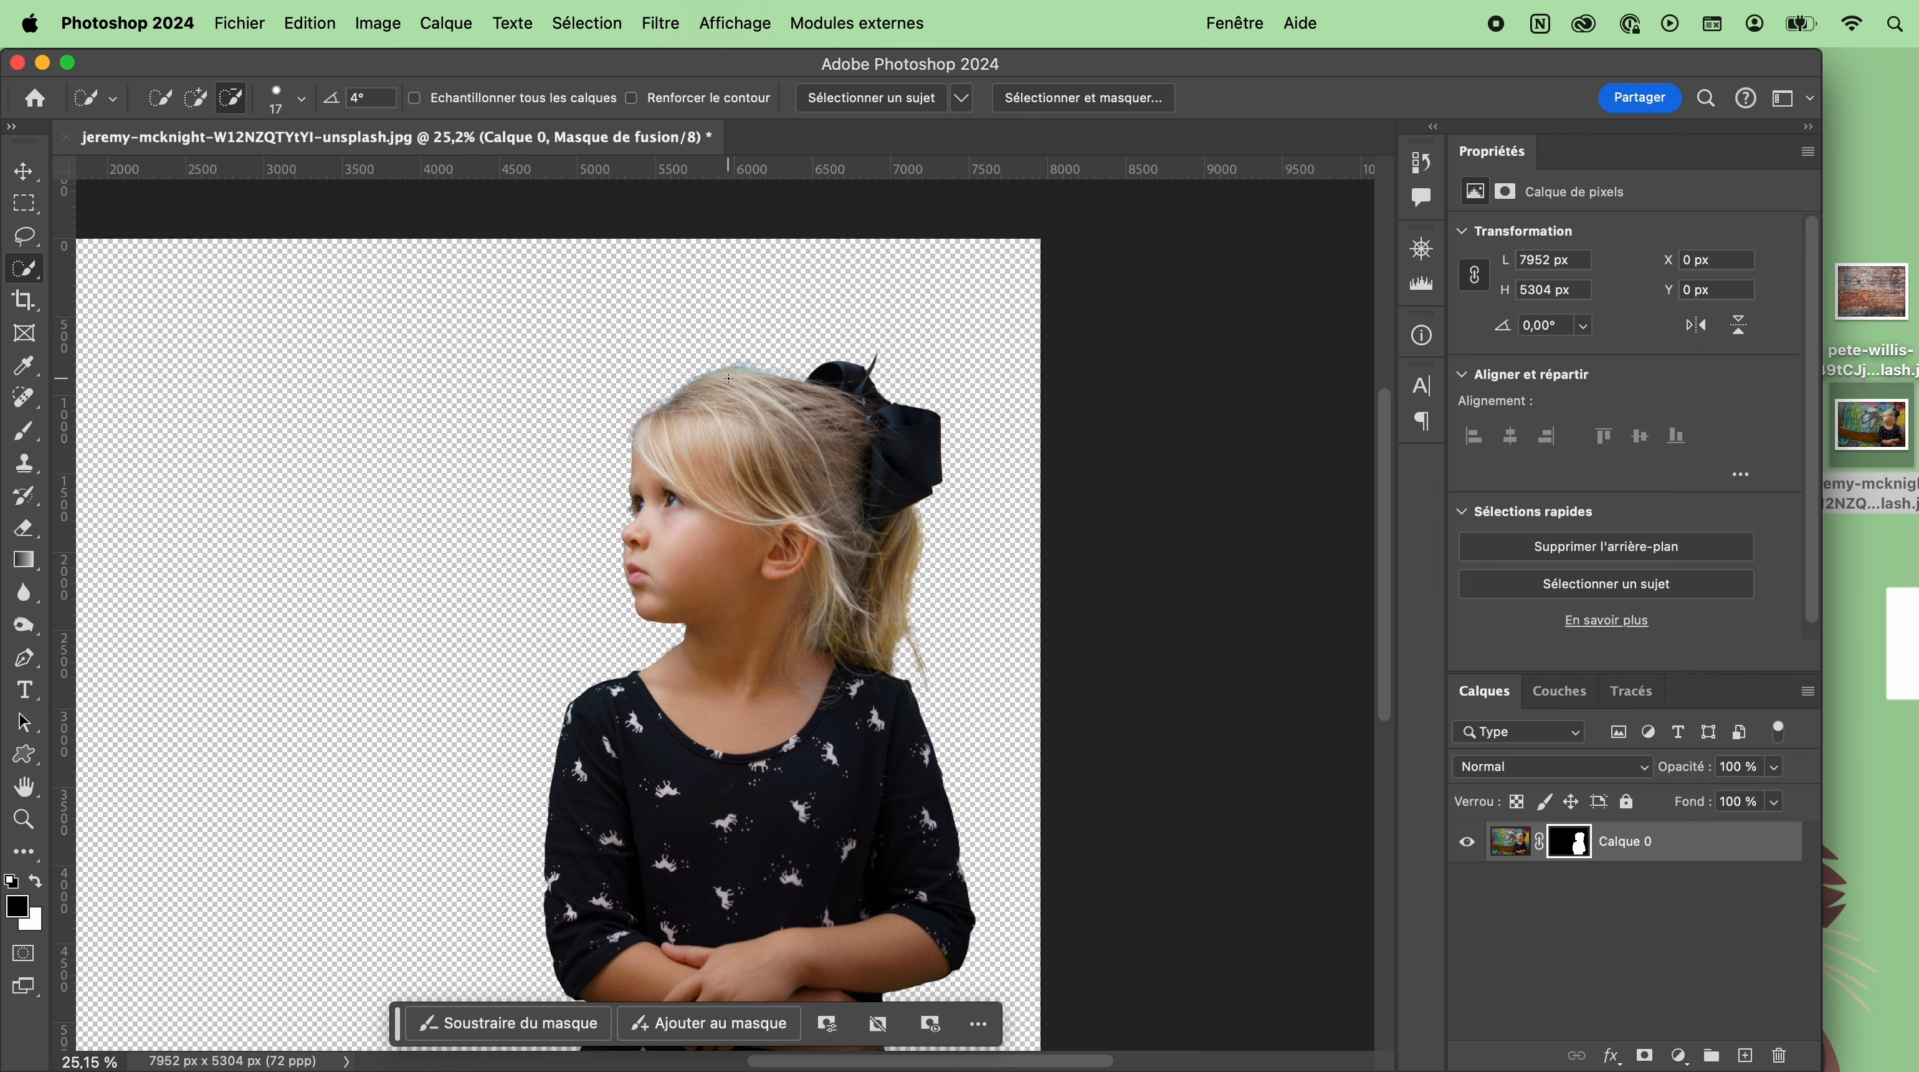
scroll(728, 377, "down", 5)
left_click(1890, 298)
left_click_drag(1890, 298, 637, 558)
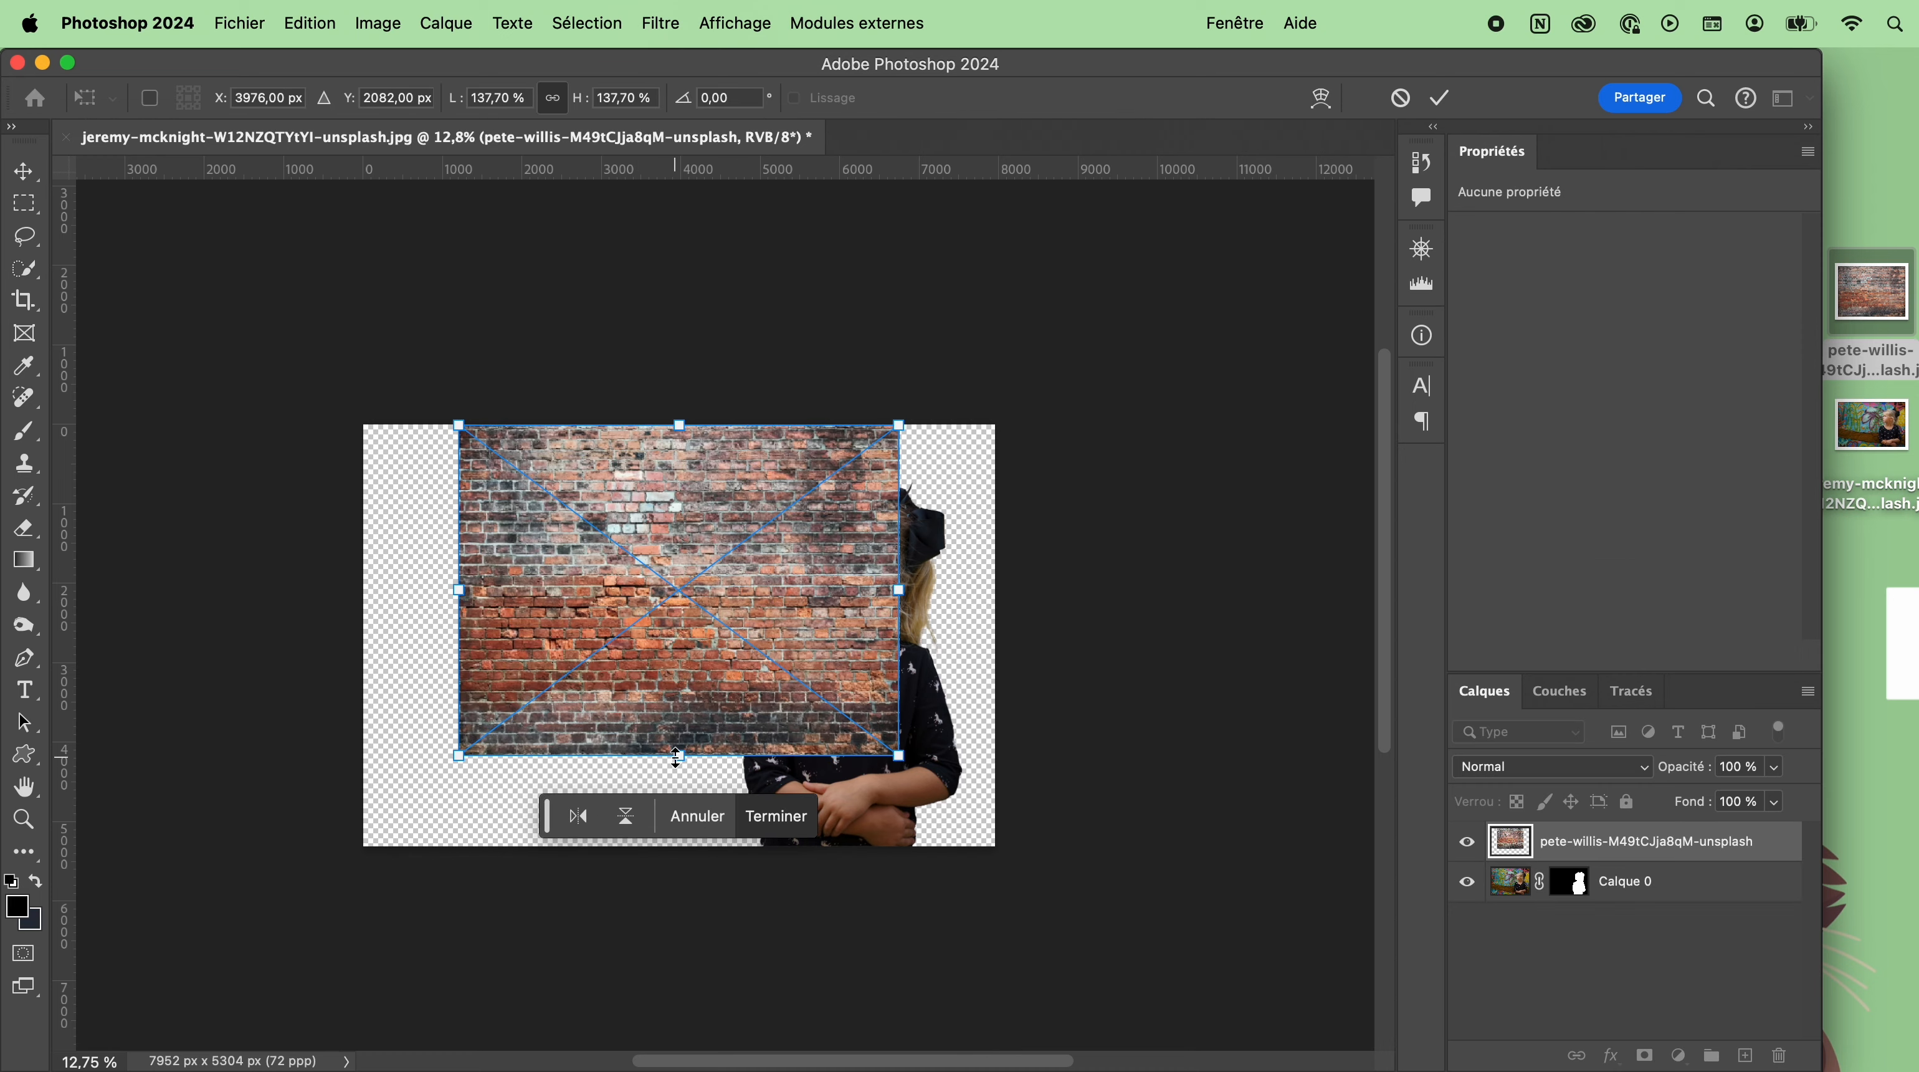
Scale the brick wall proportionally to 197.22% so it covers the whole canvas, and commit the transformation
left_click_drag(677, 758, 680, 847)
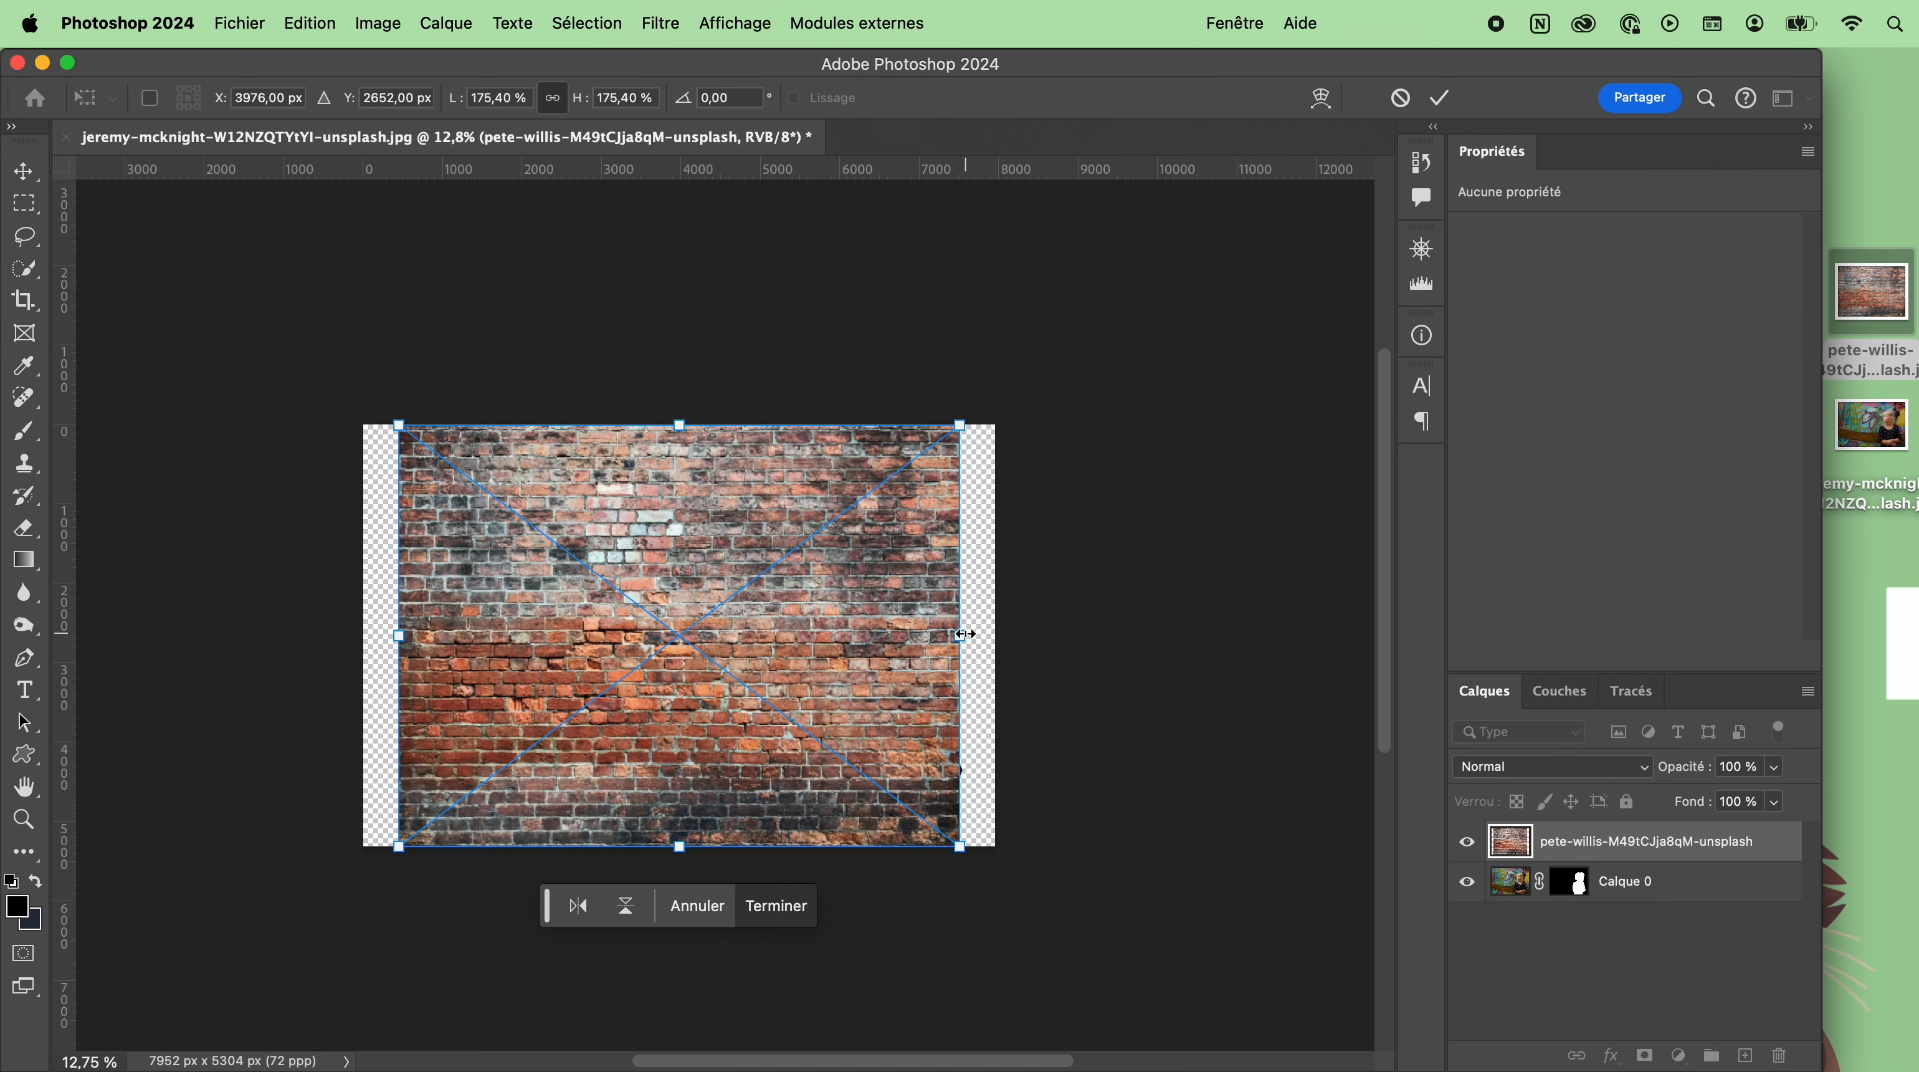
left_click_drag(963, 635, 996, 634)
left_click_drag(399, 635, 363, 634)
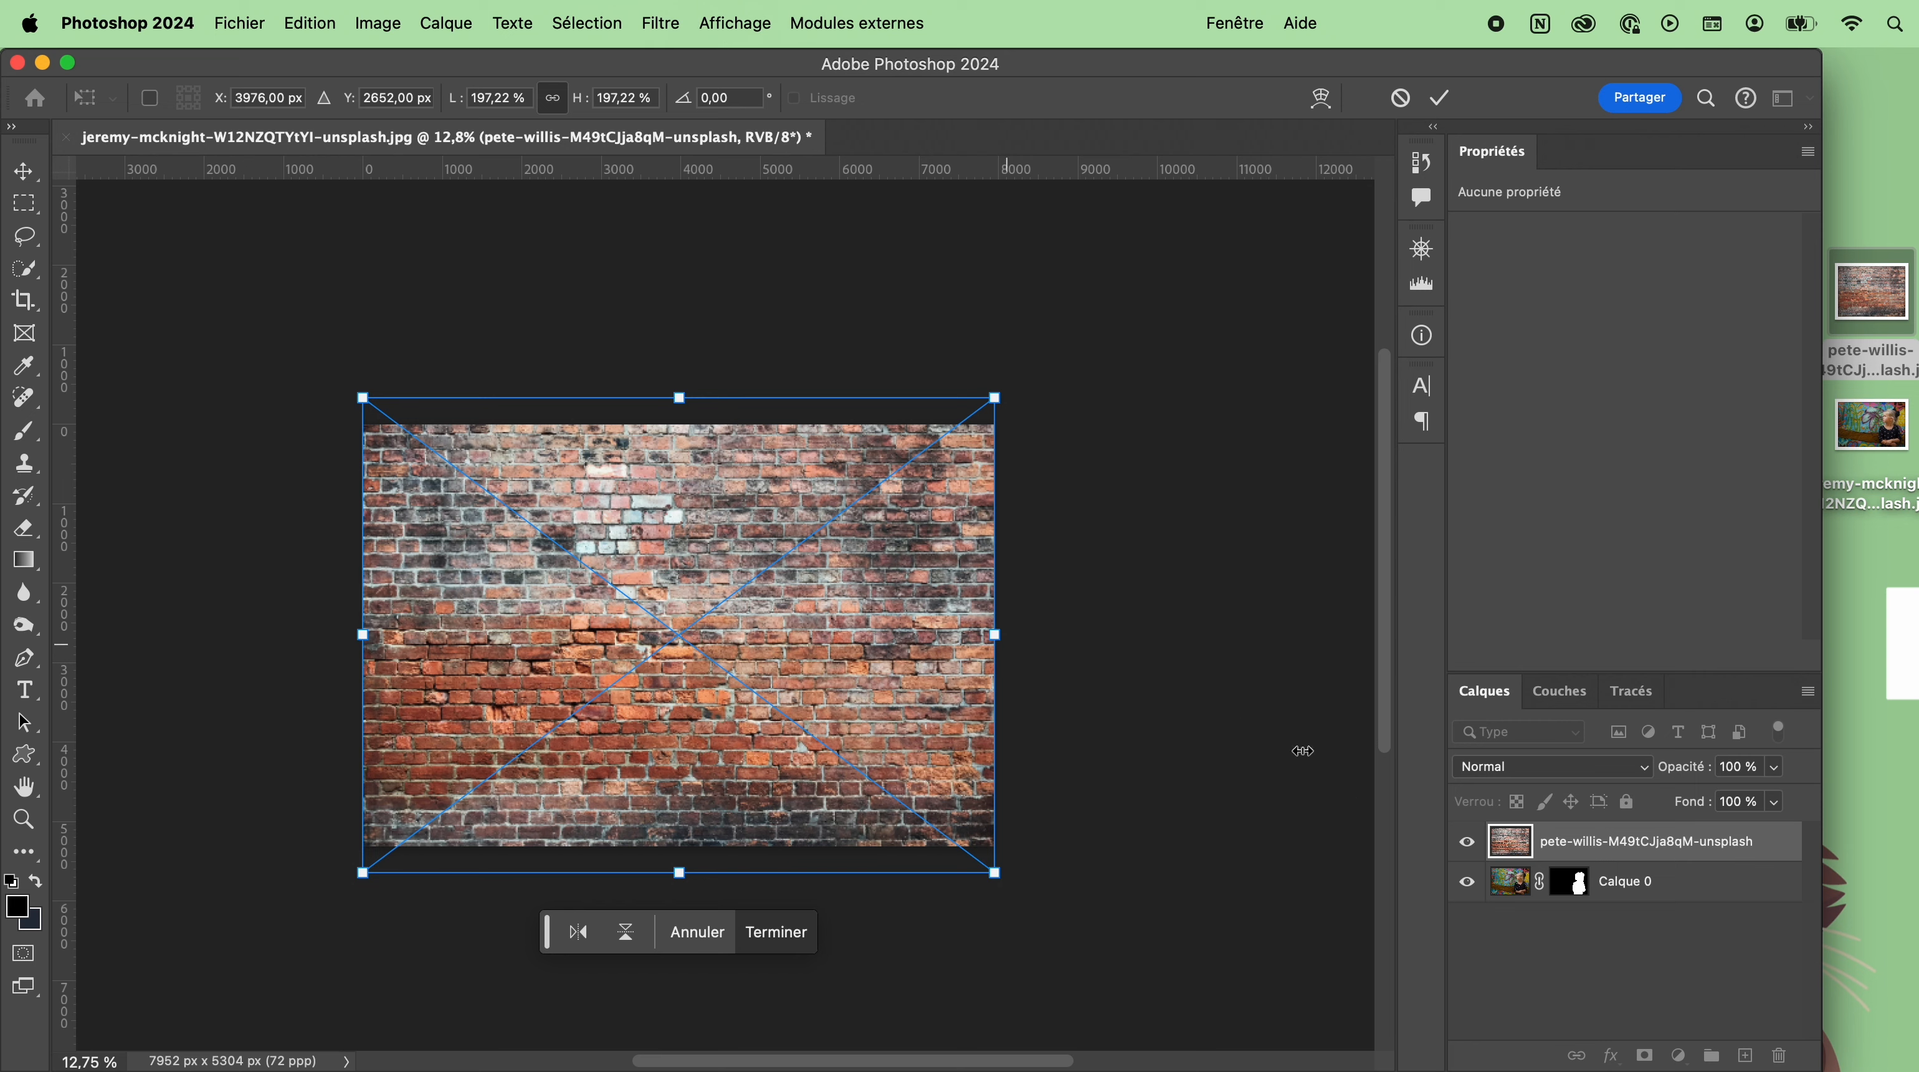
left_click(777, 931)
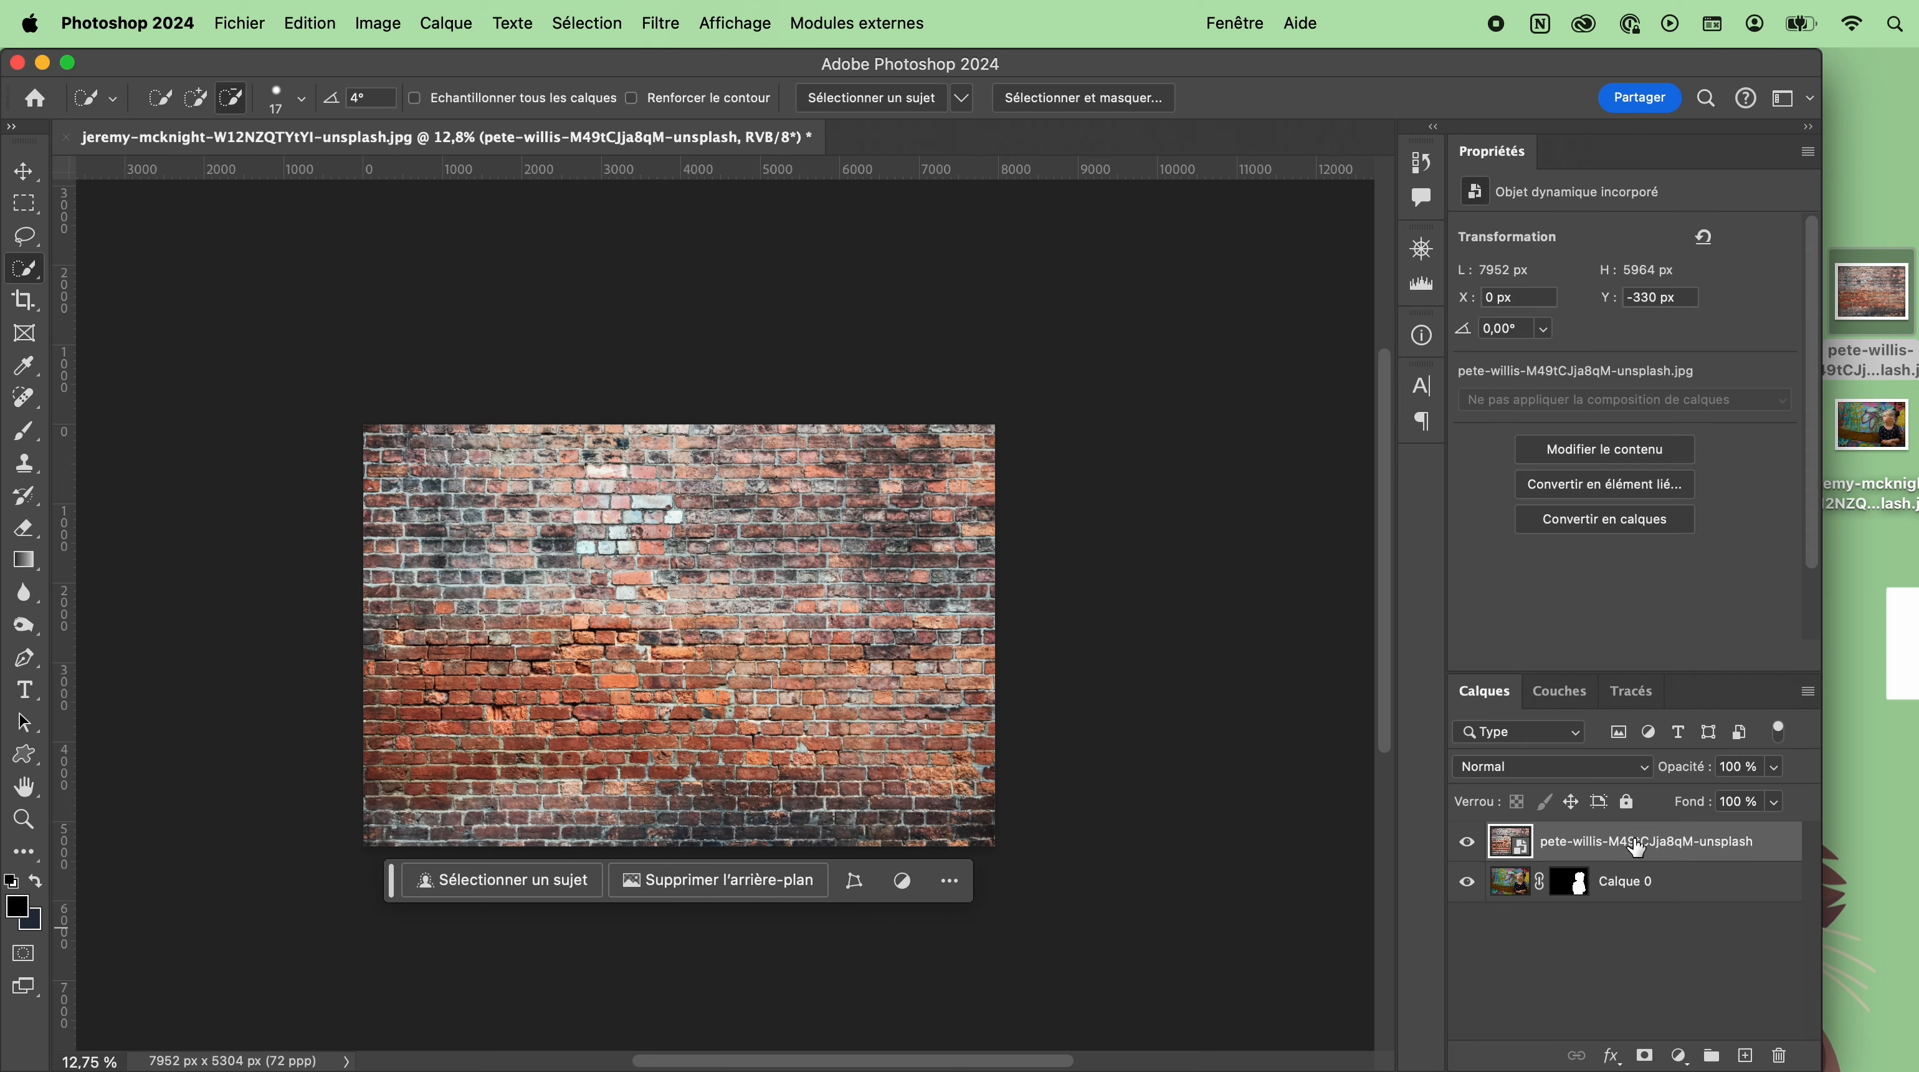
Move the brick wall layer beneath the masked girl layer, and select Calque 0
left_click_drag(1638, 845, 1630, 893)
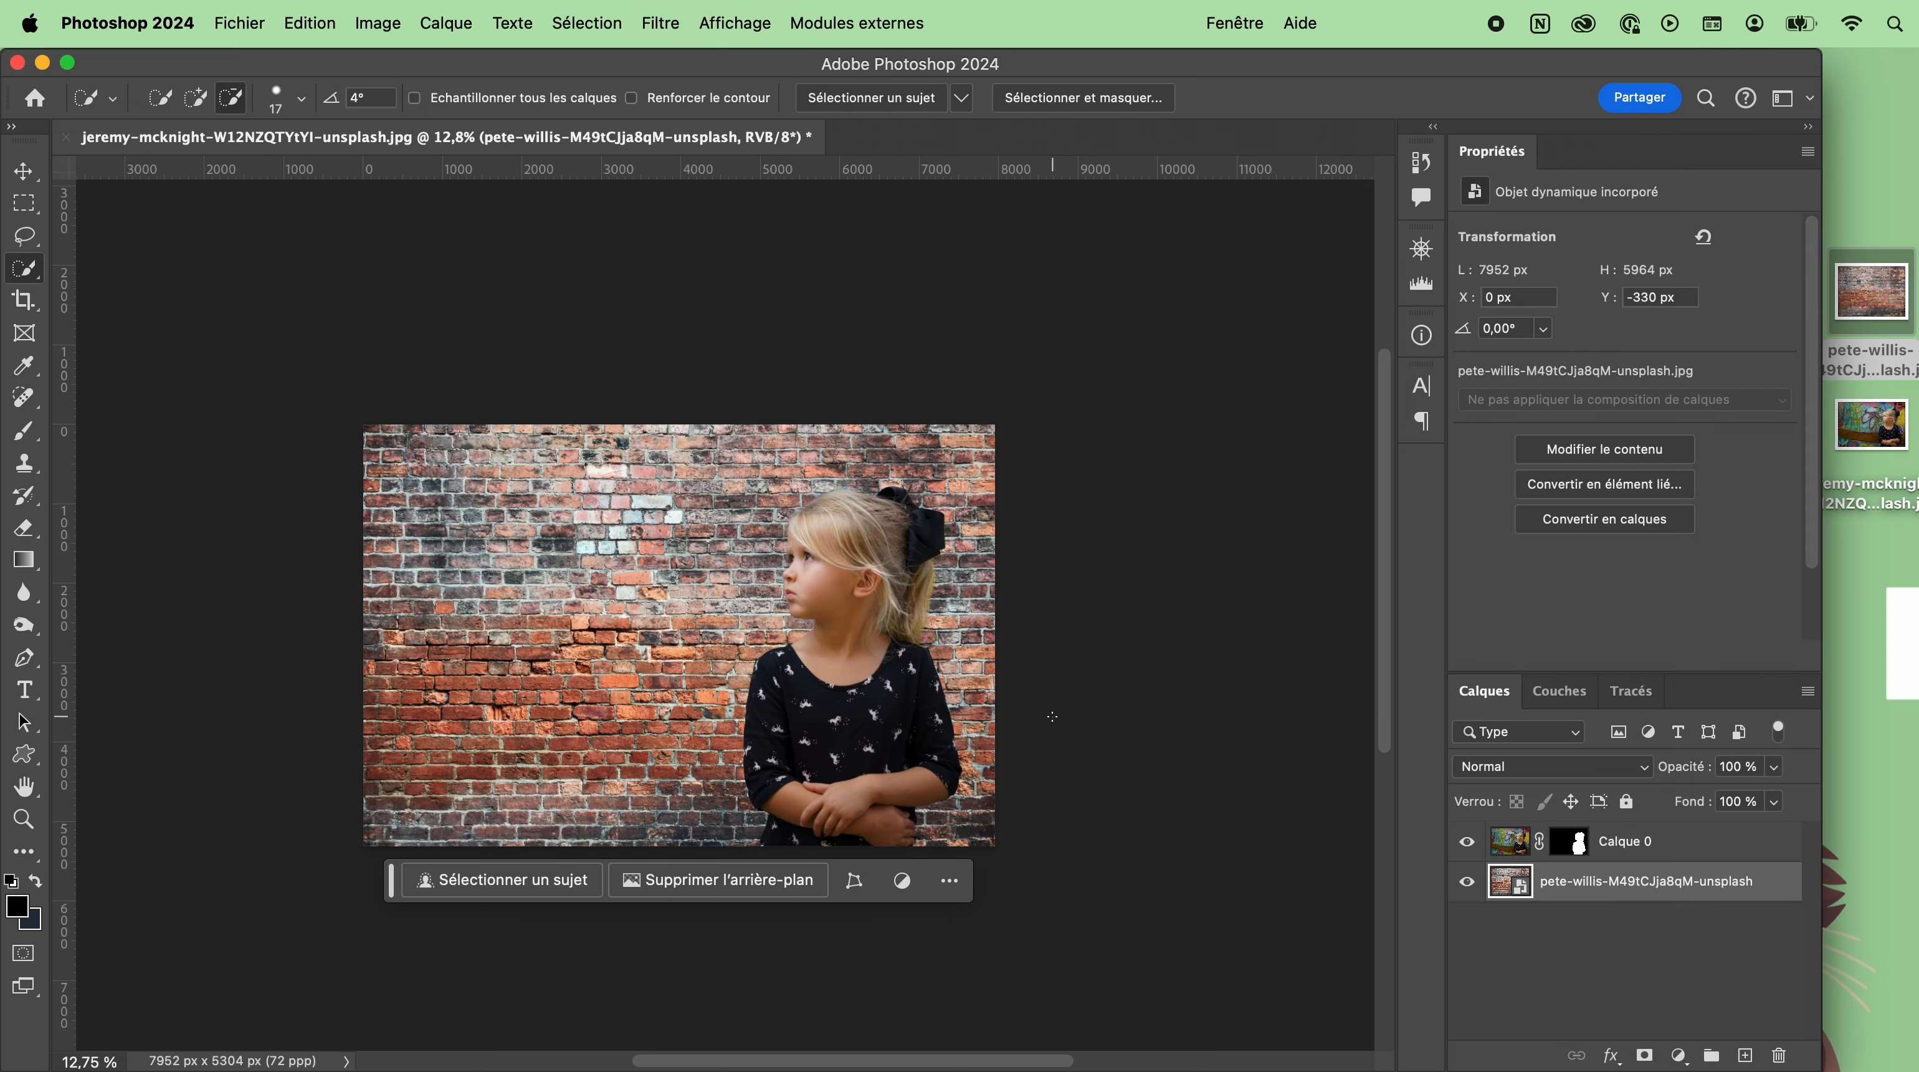
scroll(872, 694, "up", 2)
left_click(1643, 856)
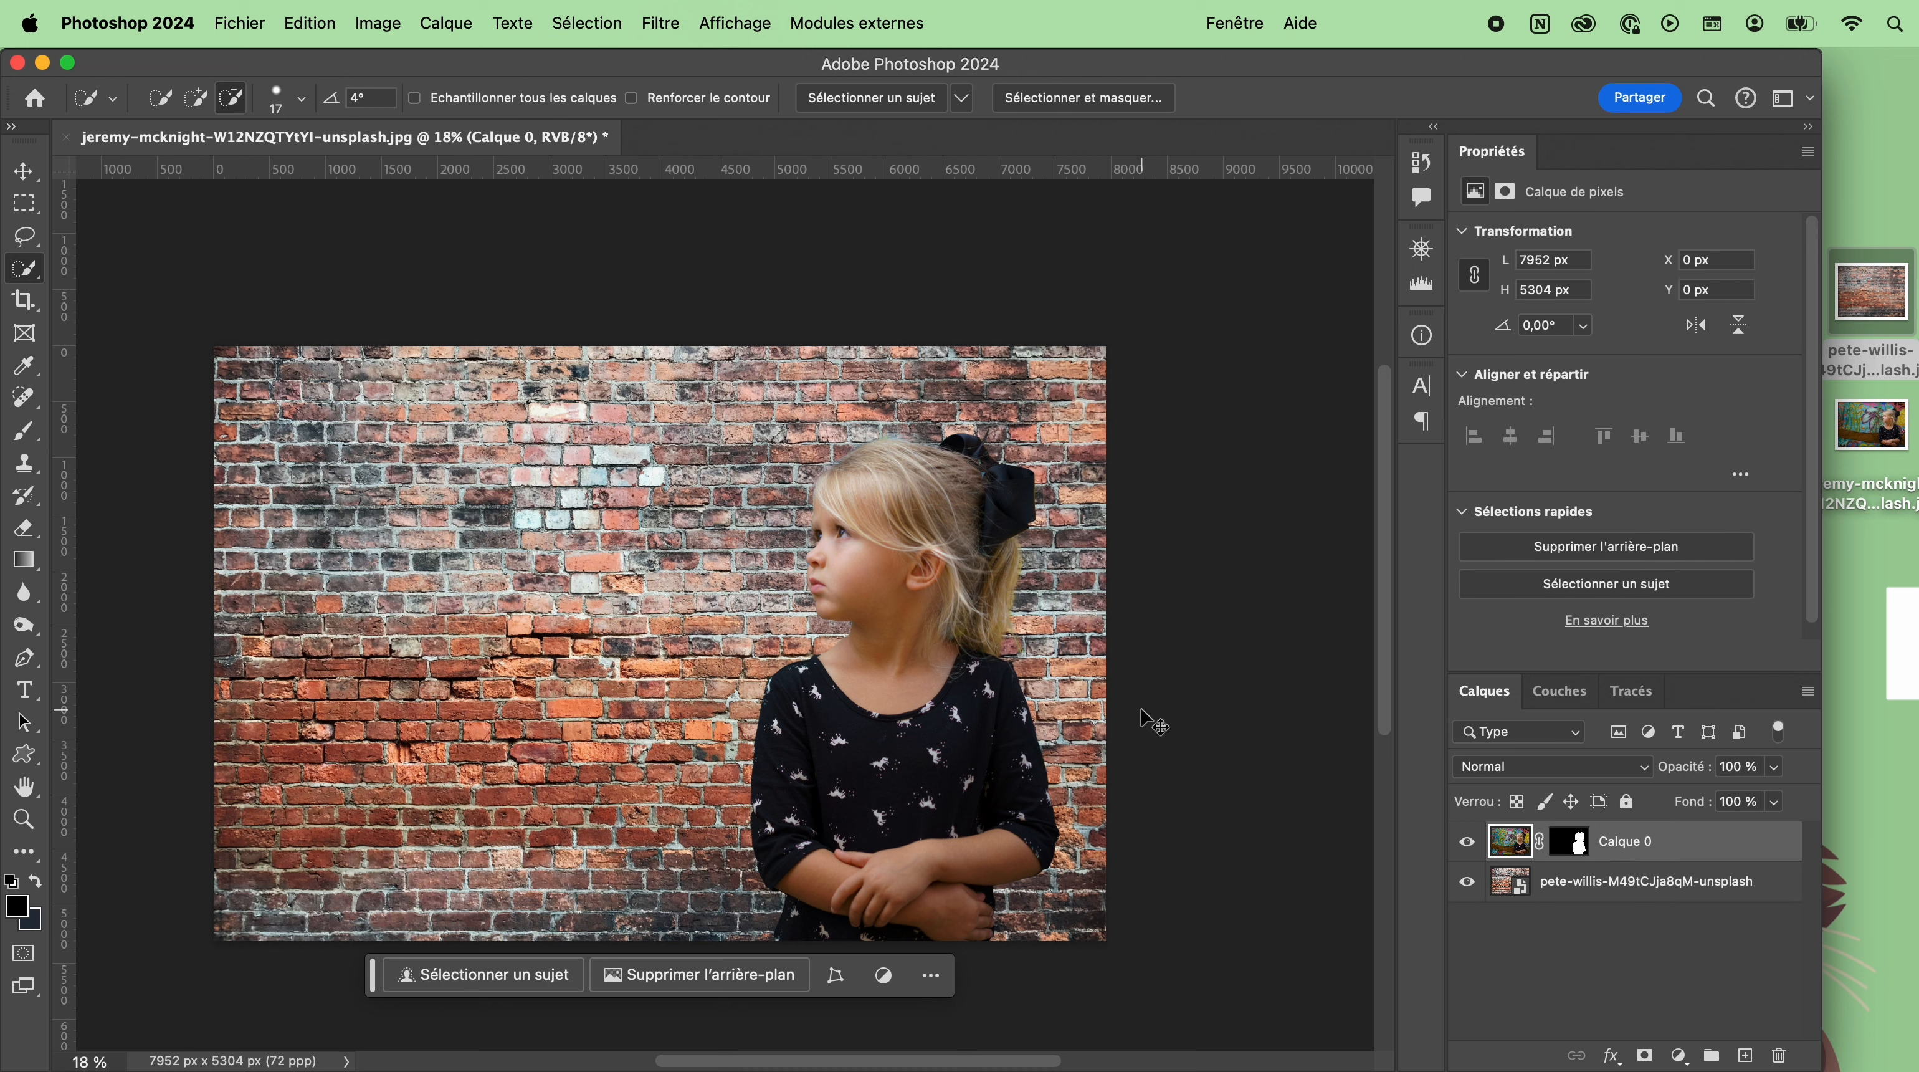
Scale the girl layer down to about 4958 × 3307 px, move it against the canvas's lower-right area, and commit the transformation
key("super+t")
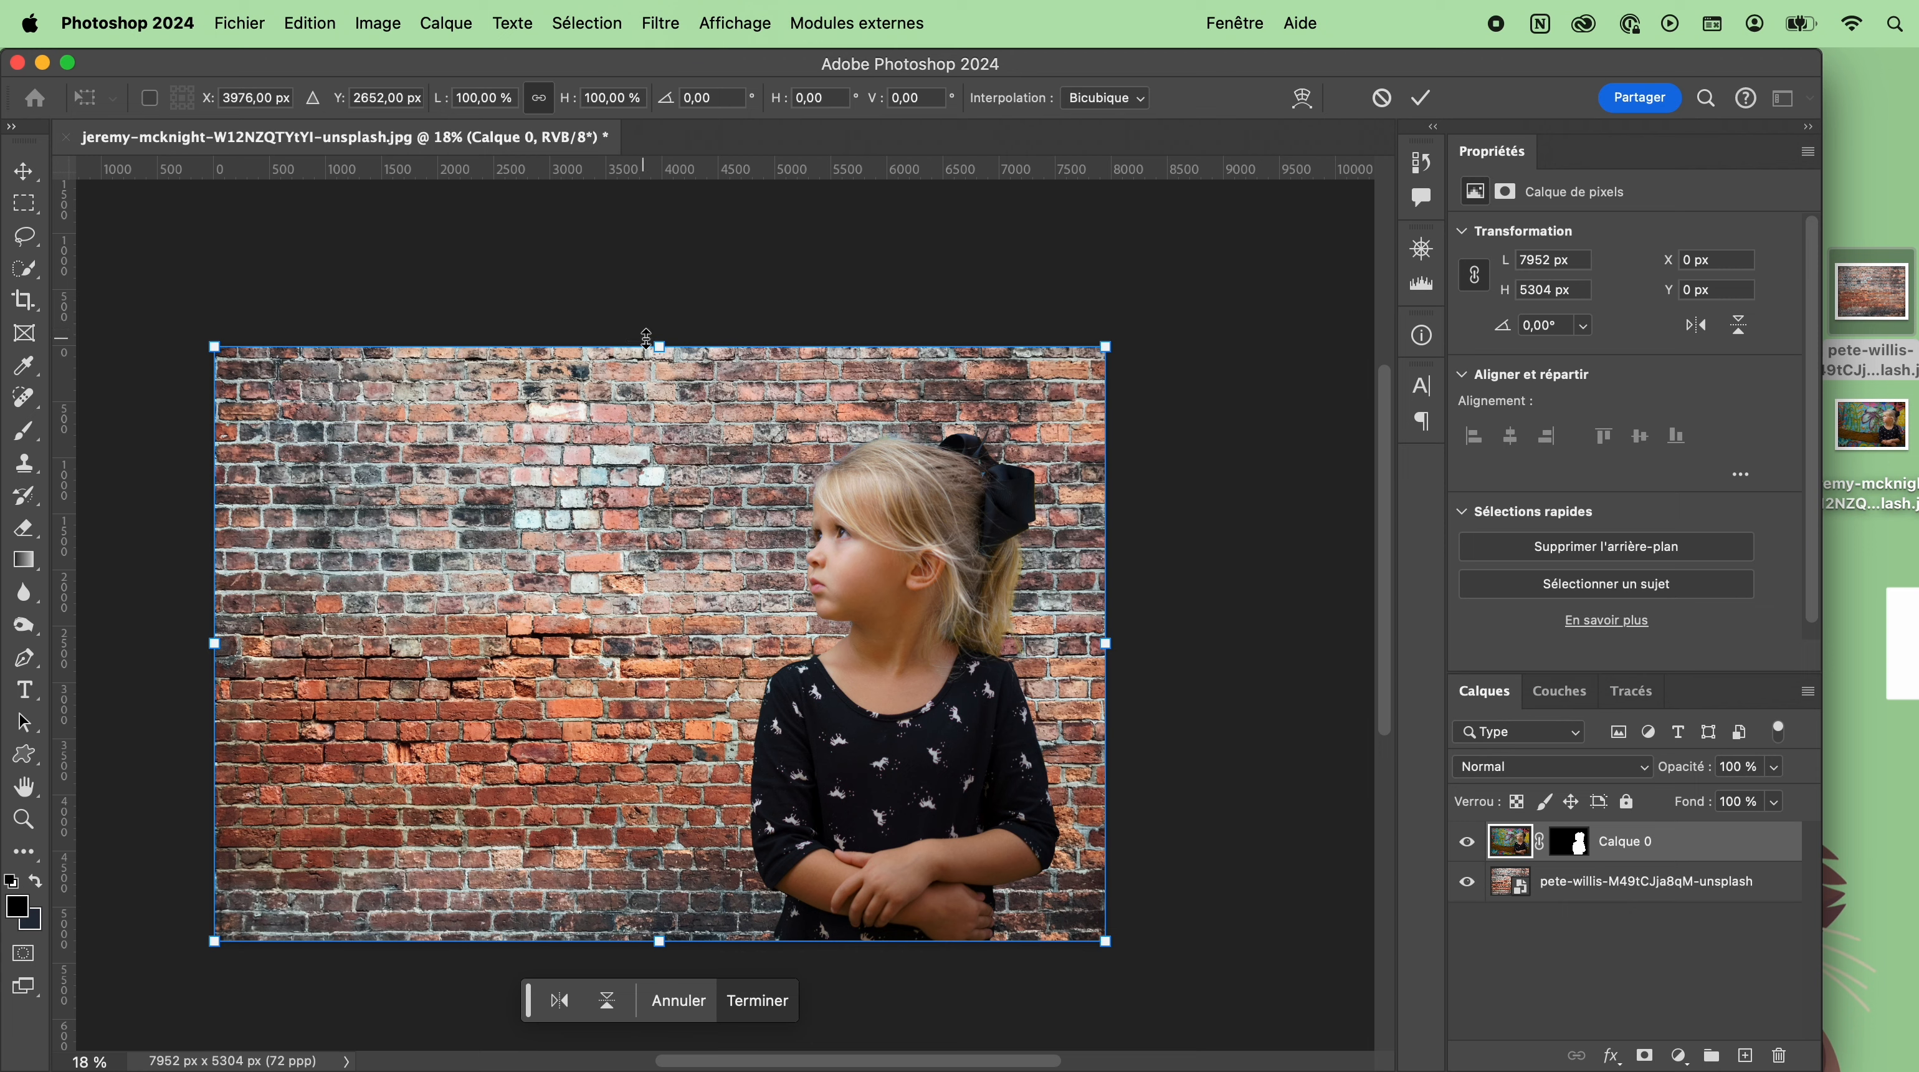
left_click_drag(660, 346, 623, 570)
left_click_drag(780, 743, 908, 739)
key("Return")
key("w")
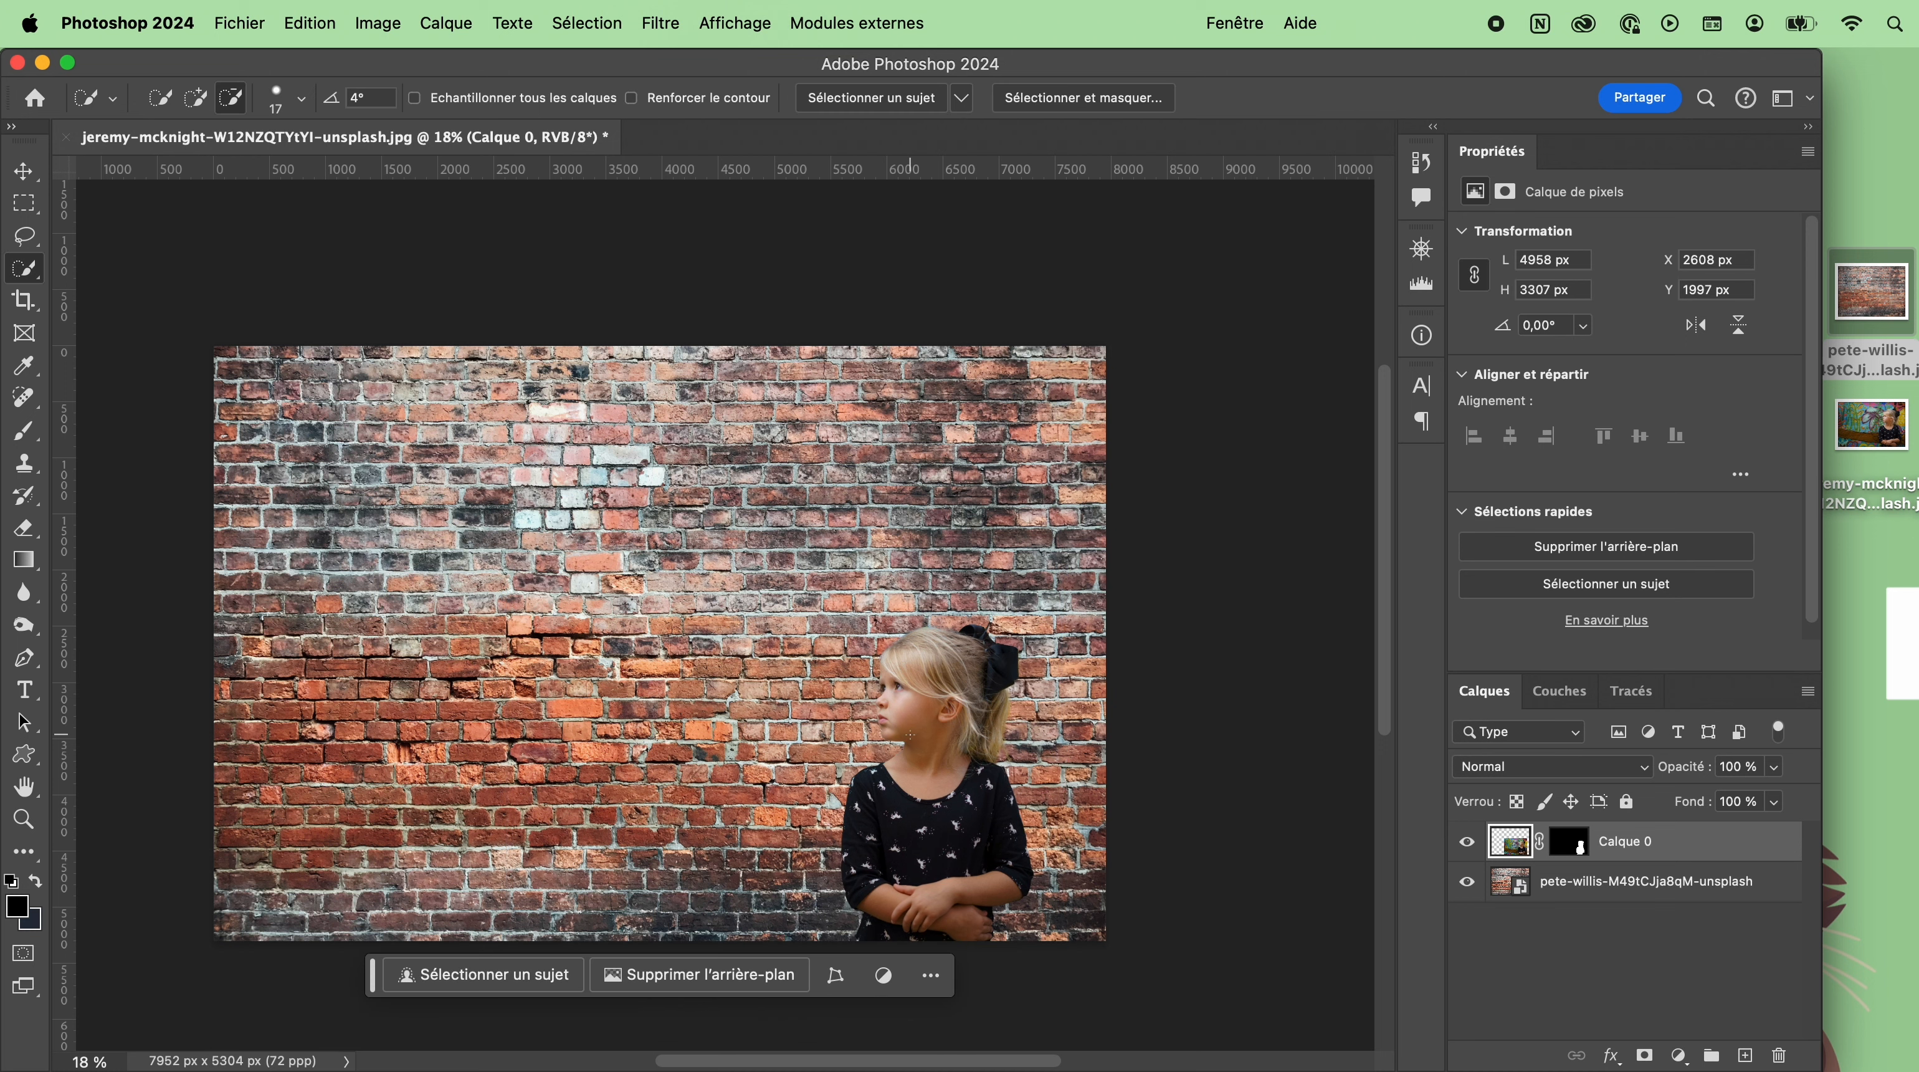
key("v")
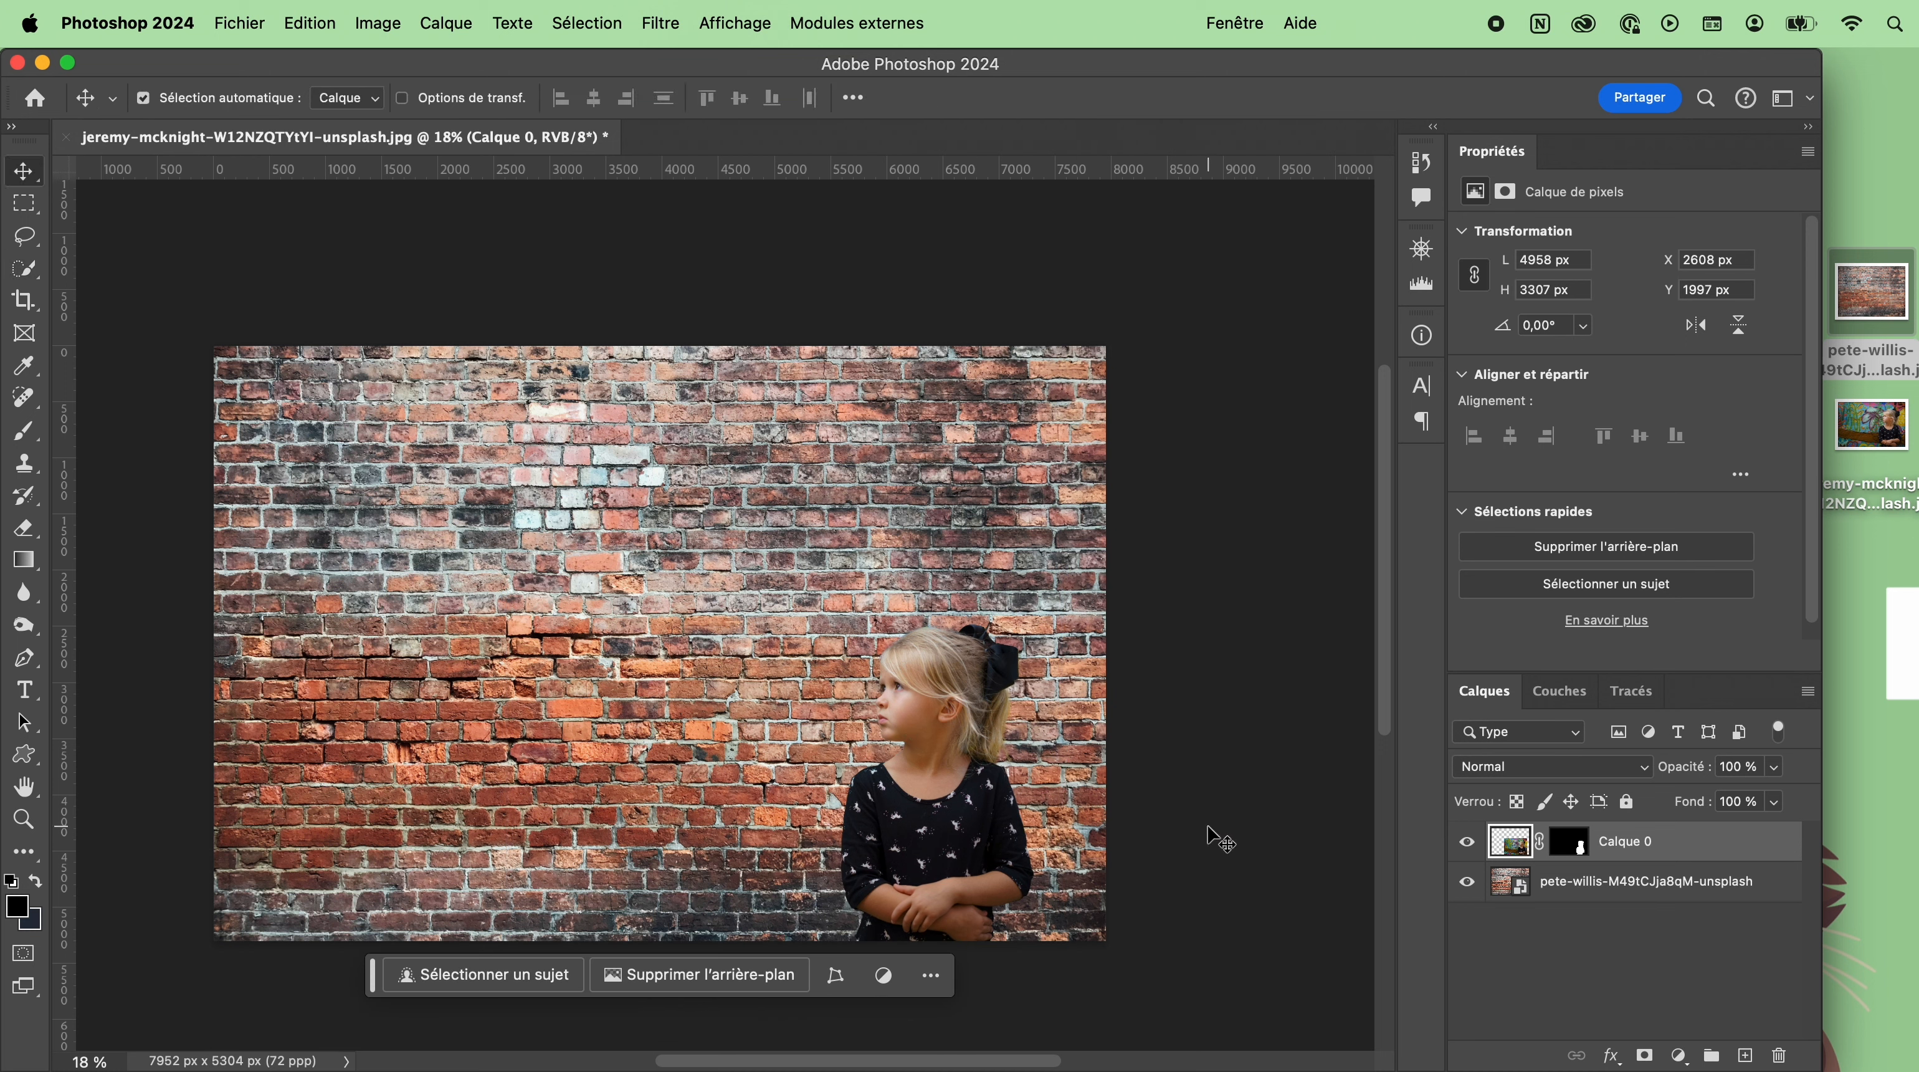
Add a Balance des couleurs adjustment with shadows (Tons foncés) at Cyan/Rouge +9 and Magenta/Vert -3, and clip it to Calque 0
left_click(1679, 1055)
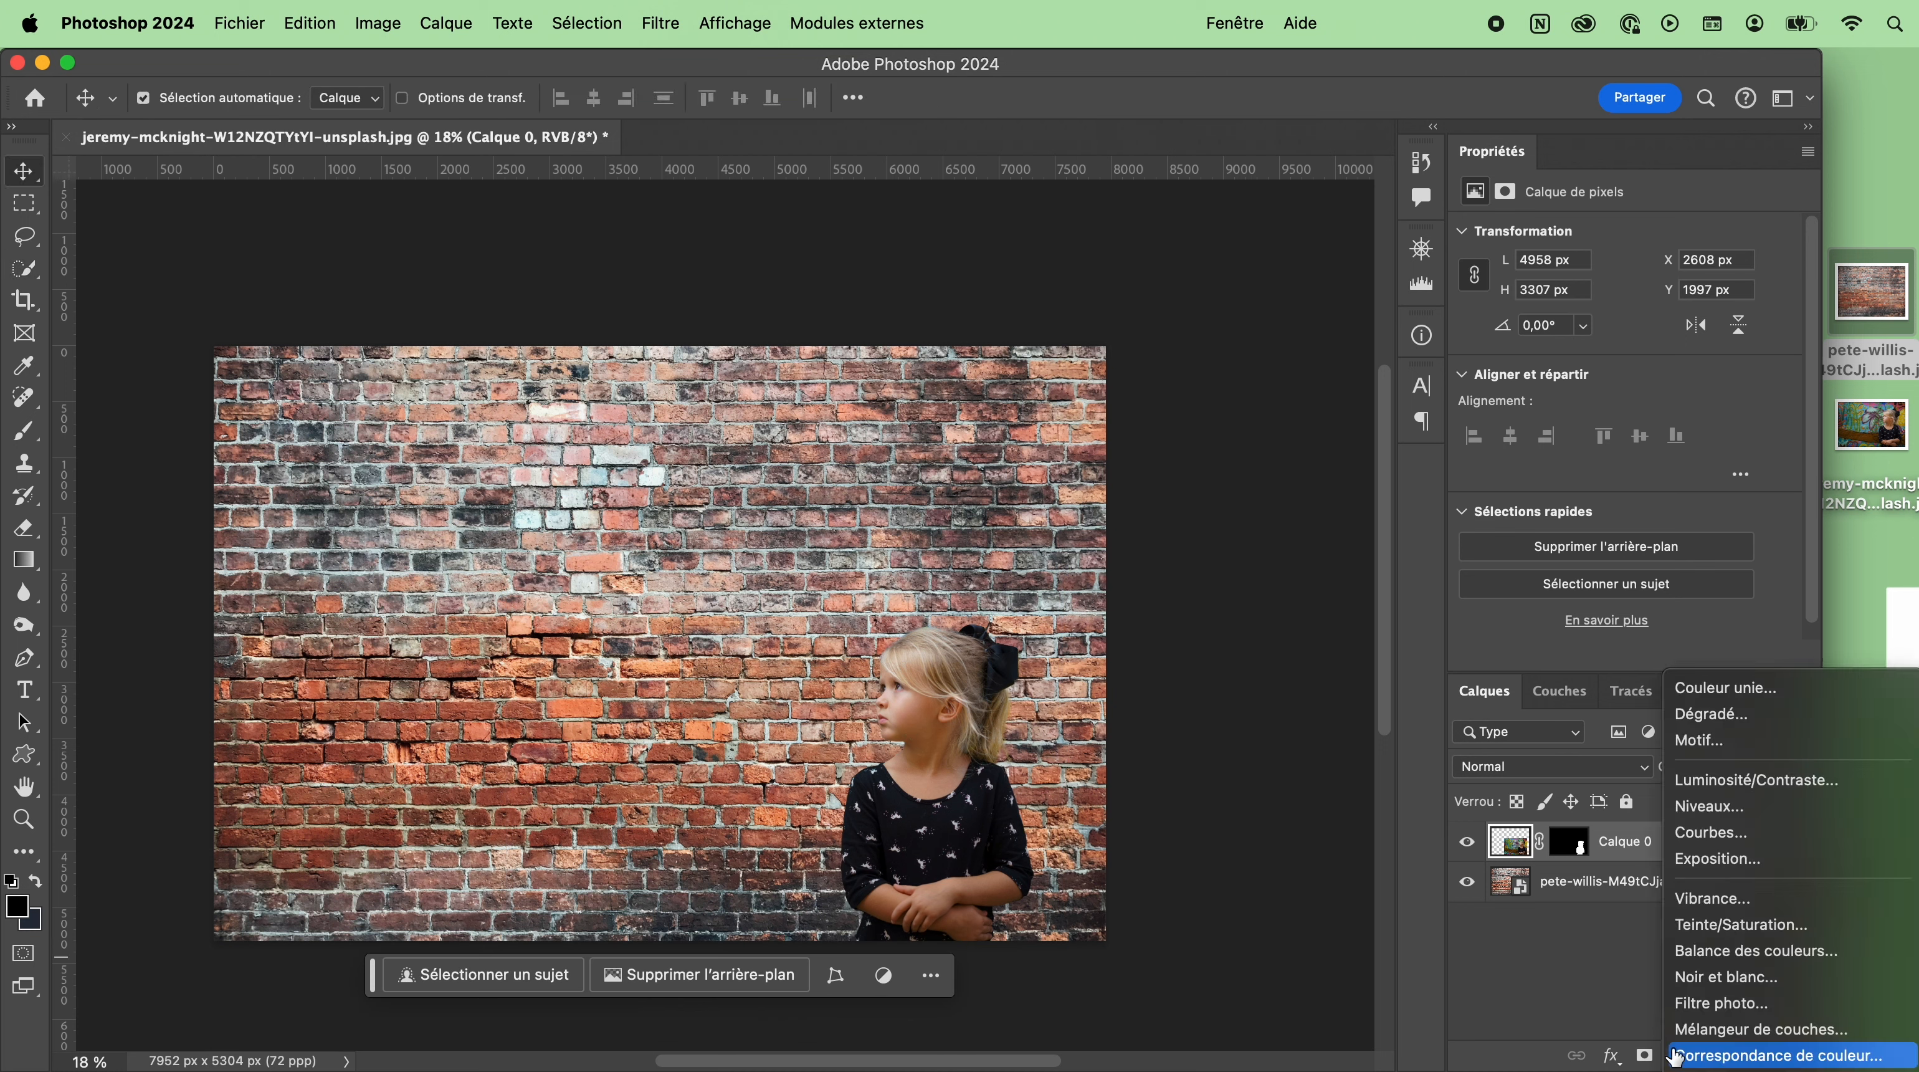
left_click(1757, 951)
left_click(1628, 234)
left_click(1627, 219)
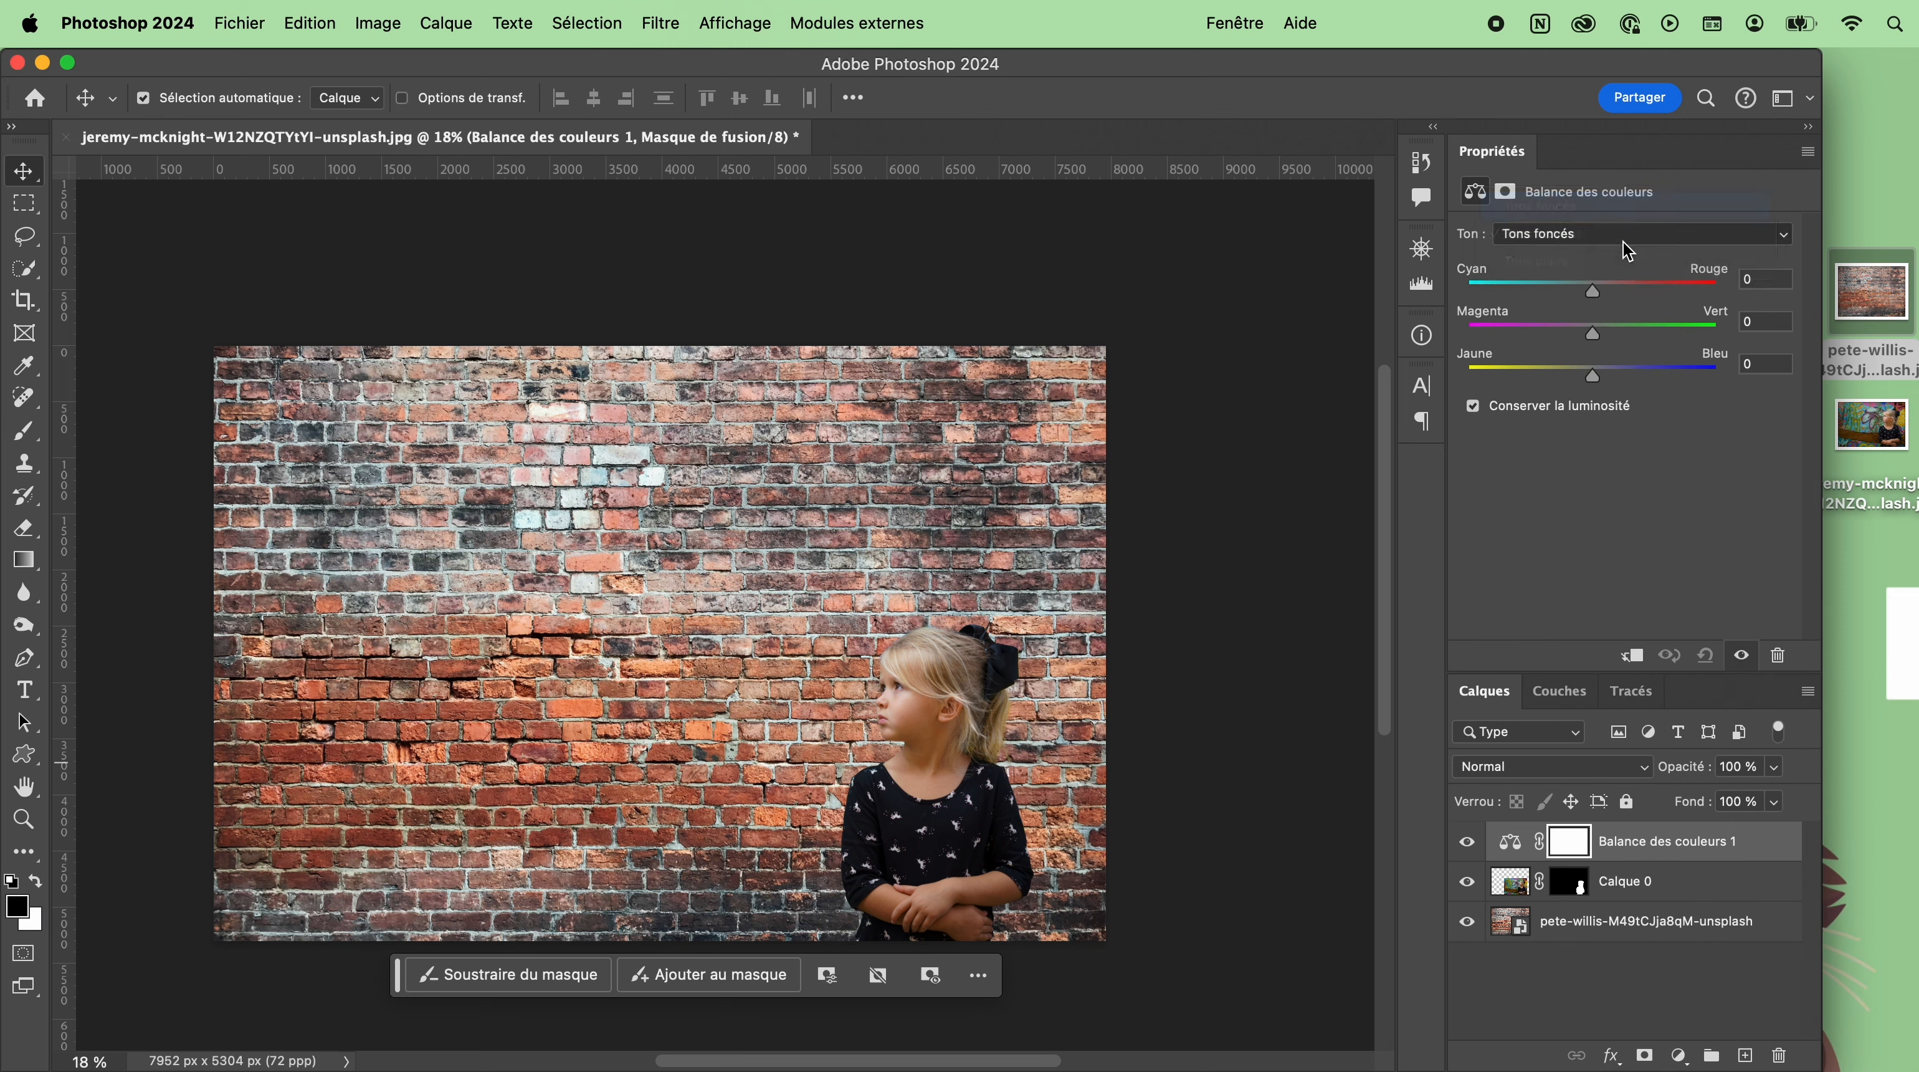
left_click_drag(1595, 291, 1596, 338)
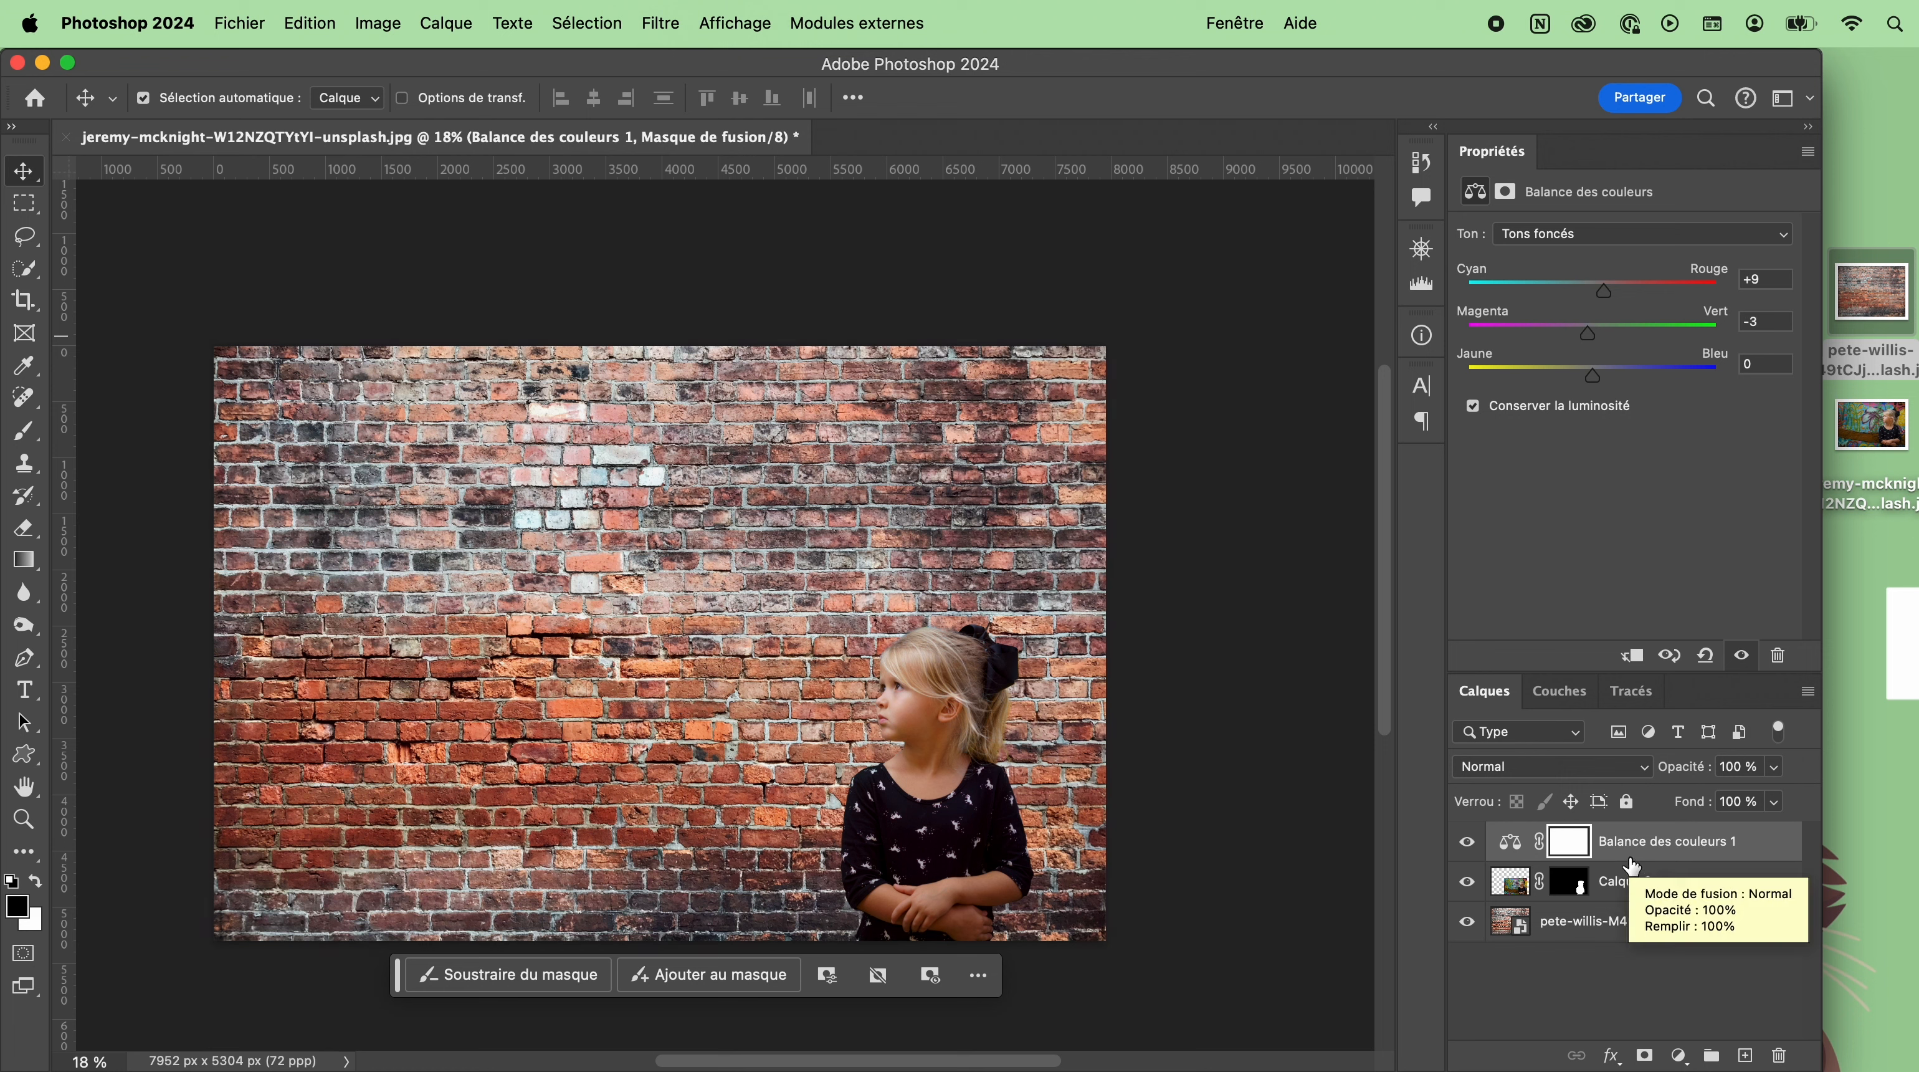
left_click(1633, 867, "alt")
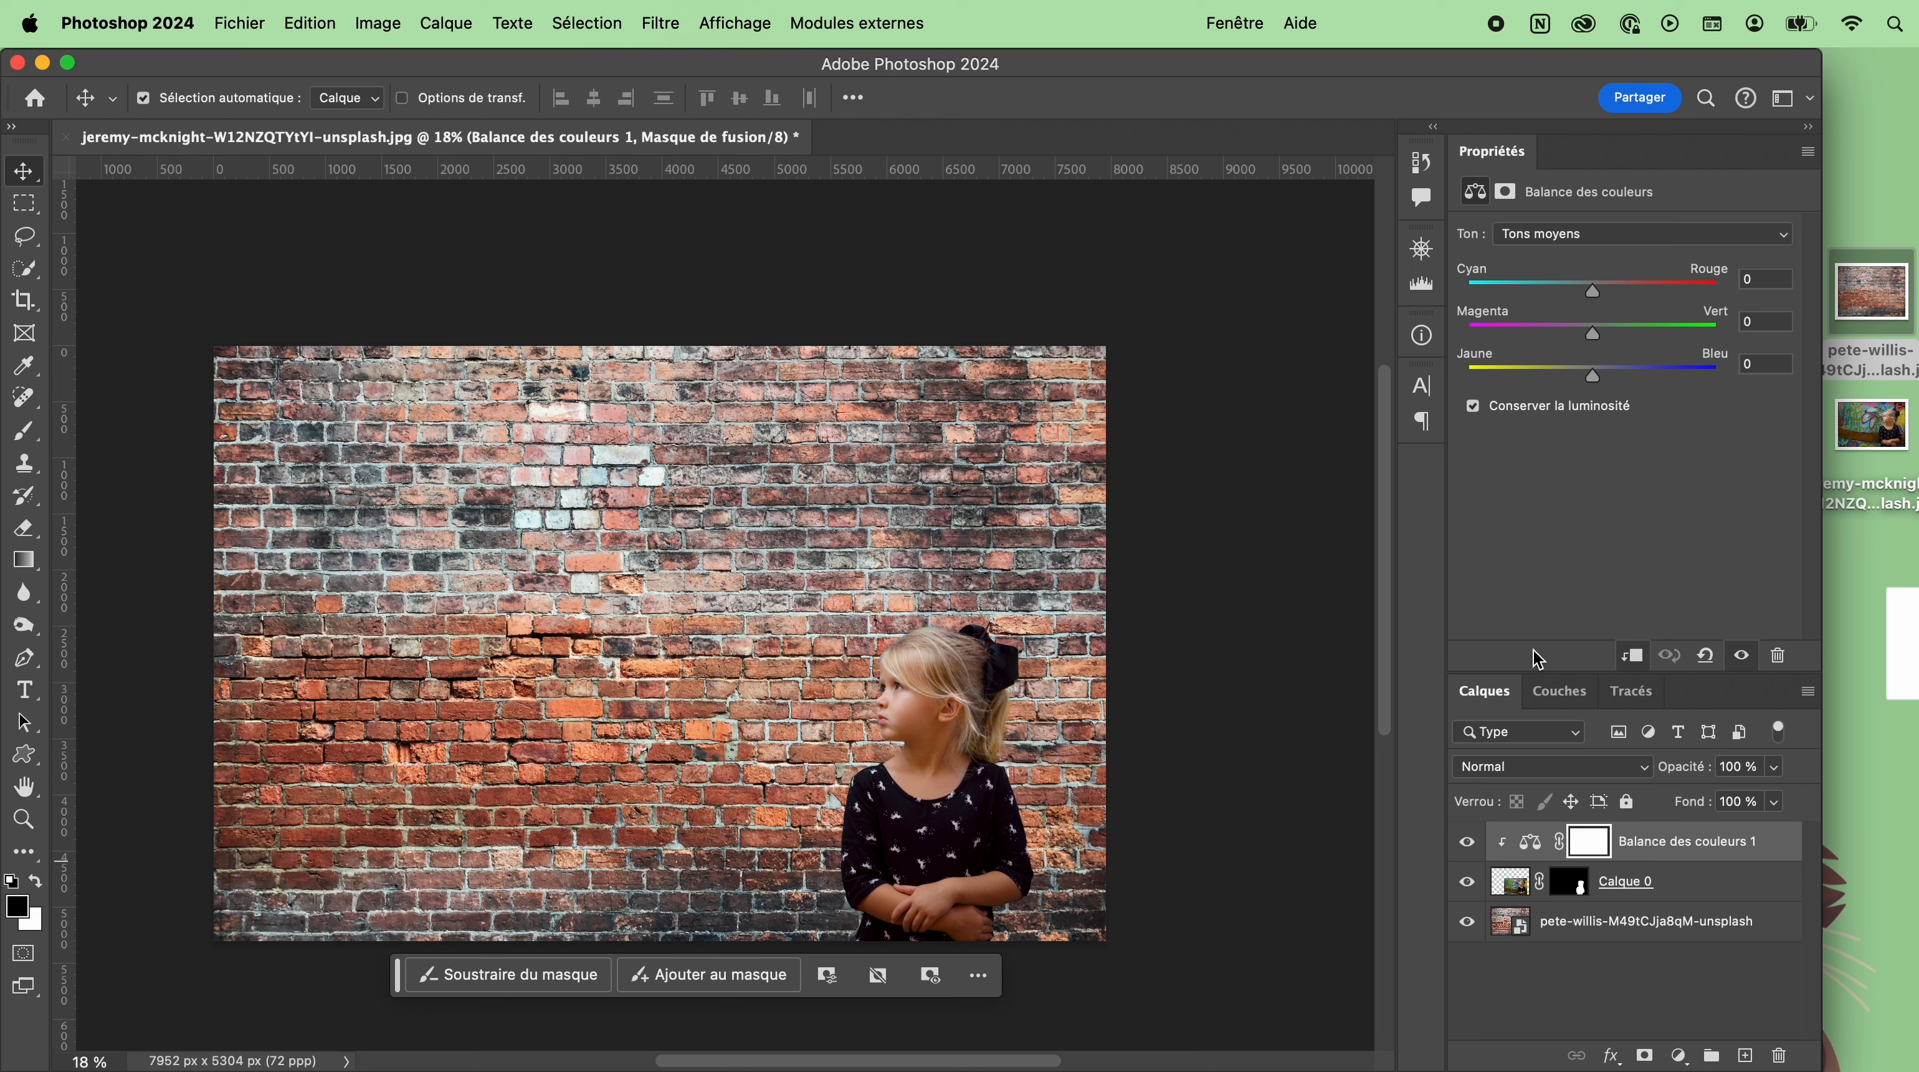
Set the colour balance midtones (Tons moyens) to Jaune/Bleu -16 and Cyan/Rouge +14
left_click_drag(1595, 362, 1573, 372)
left_click_drag(1596, 290, 1611, 290)
Readjust the colour balance shadows (Tons foncés), and set the highlights (Tons clairs) to Cyan/Rouge +2 and Jaune/Bleu -8
left_click(1626, 225)
left_click(1621, 202)
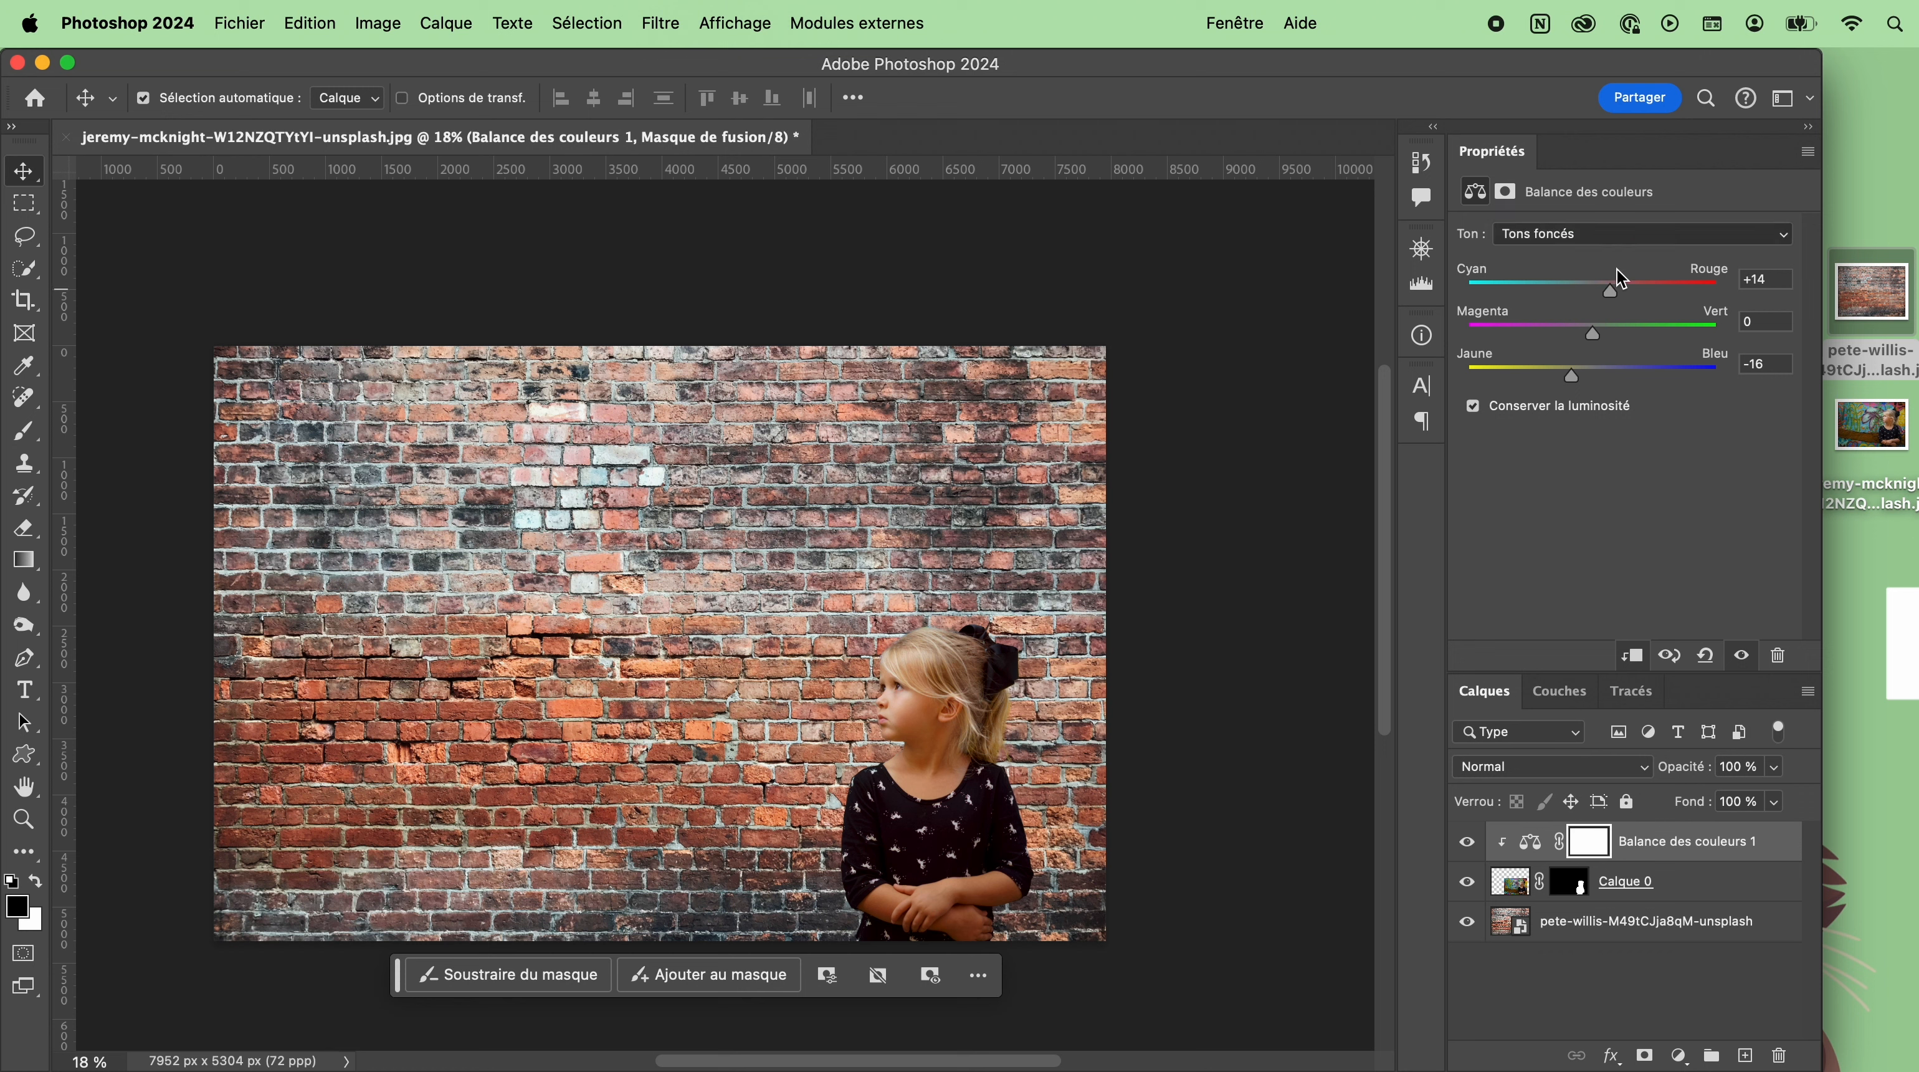
mouse_move(1603, 286)
left_mouse_down()
mouse_move(1580, 334)
mouse_move(1590, 373)
mouse_move(1567, 374)
mouse_move(1600, 299)
left_mouse_up()
left_click(1593, 235)
left_click(1578, 283)
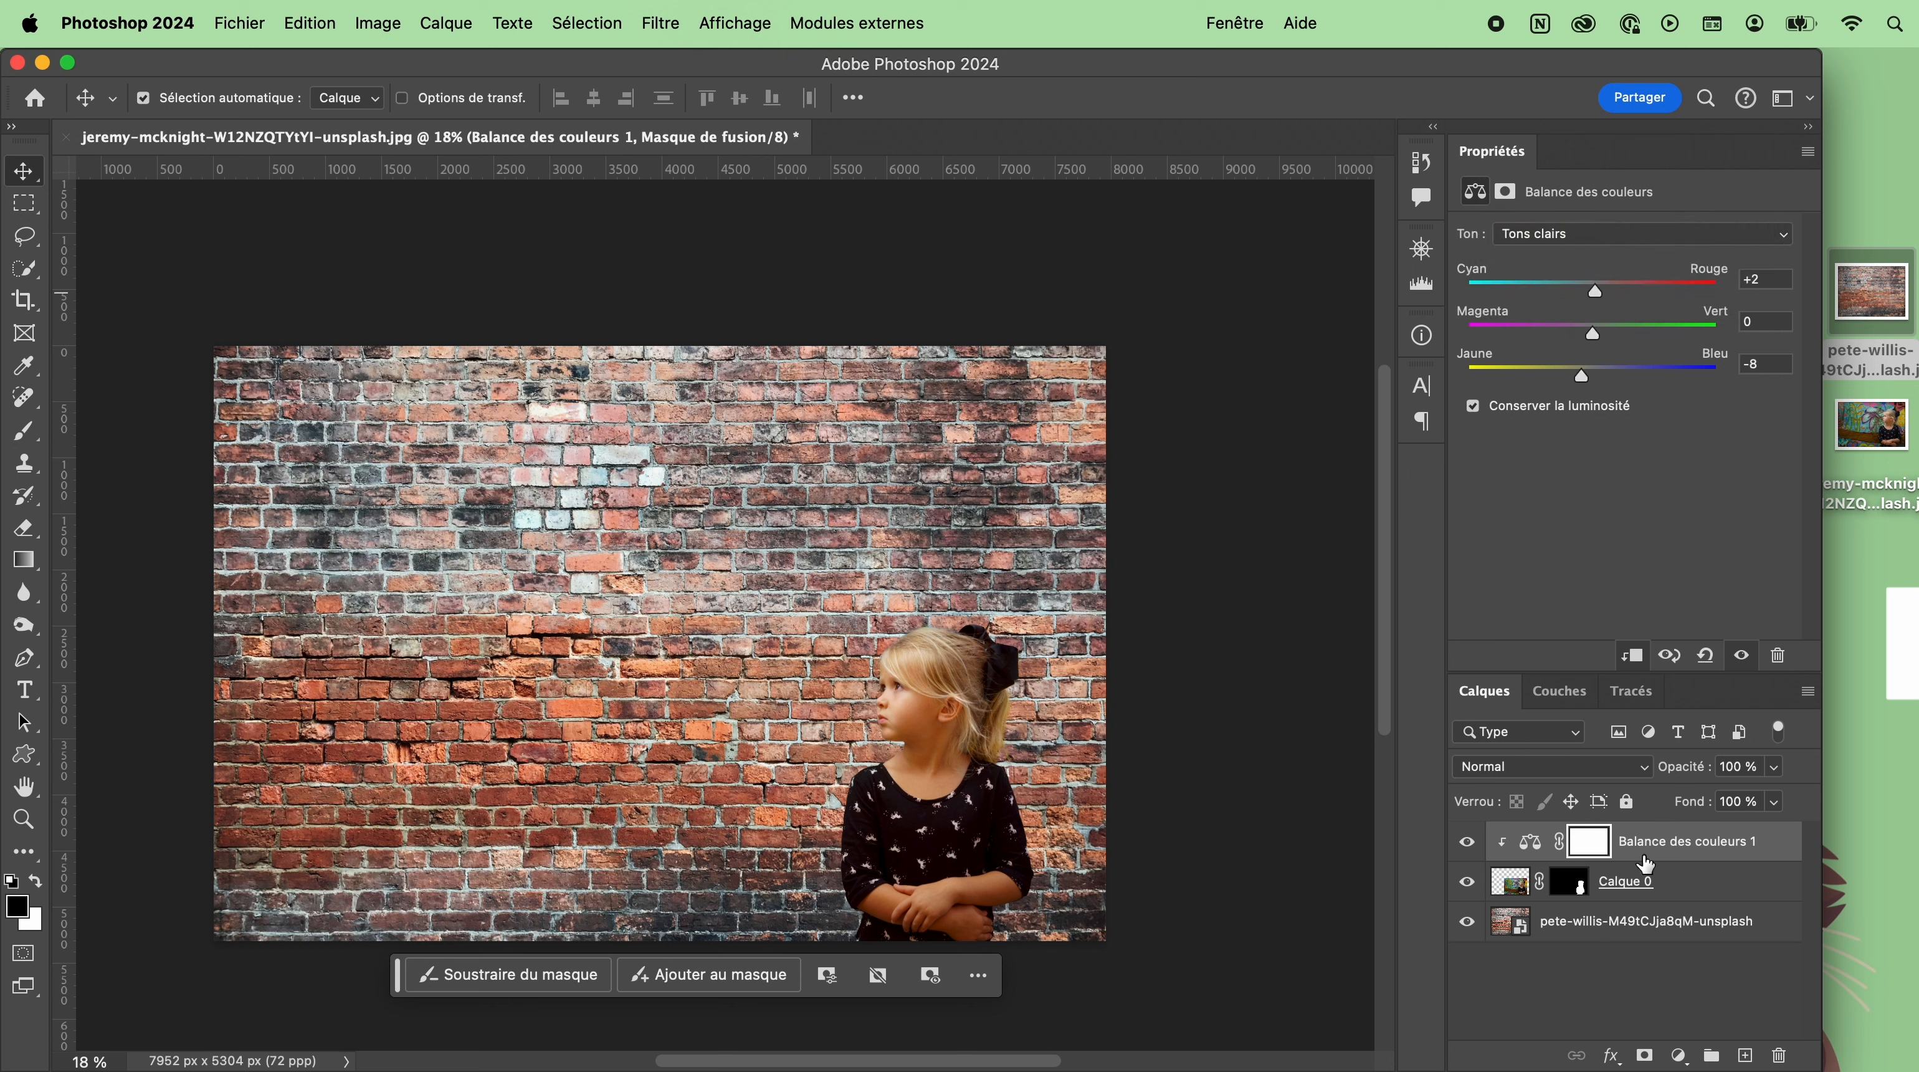
Compare the girl with and without the Balance des couleurs adjustment
left_click(1688, 880)
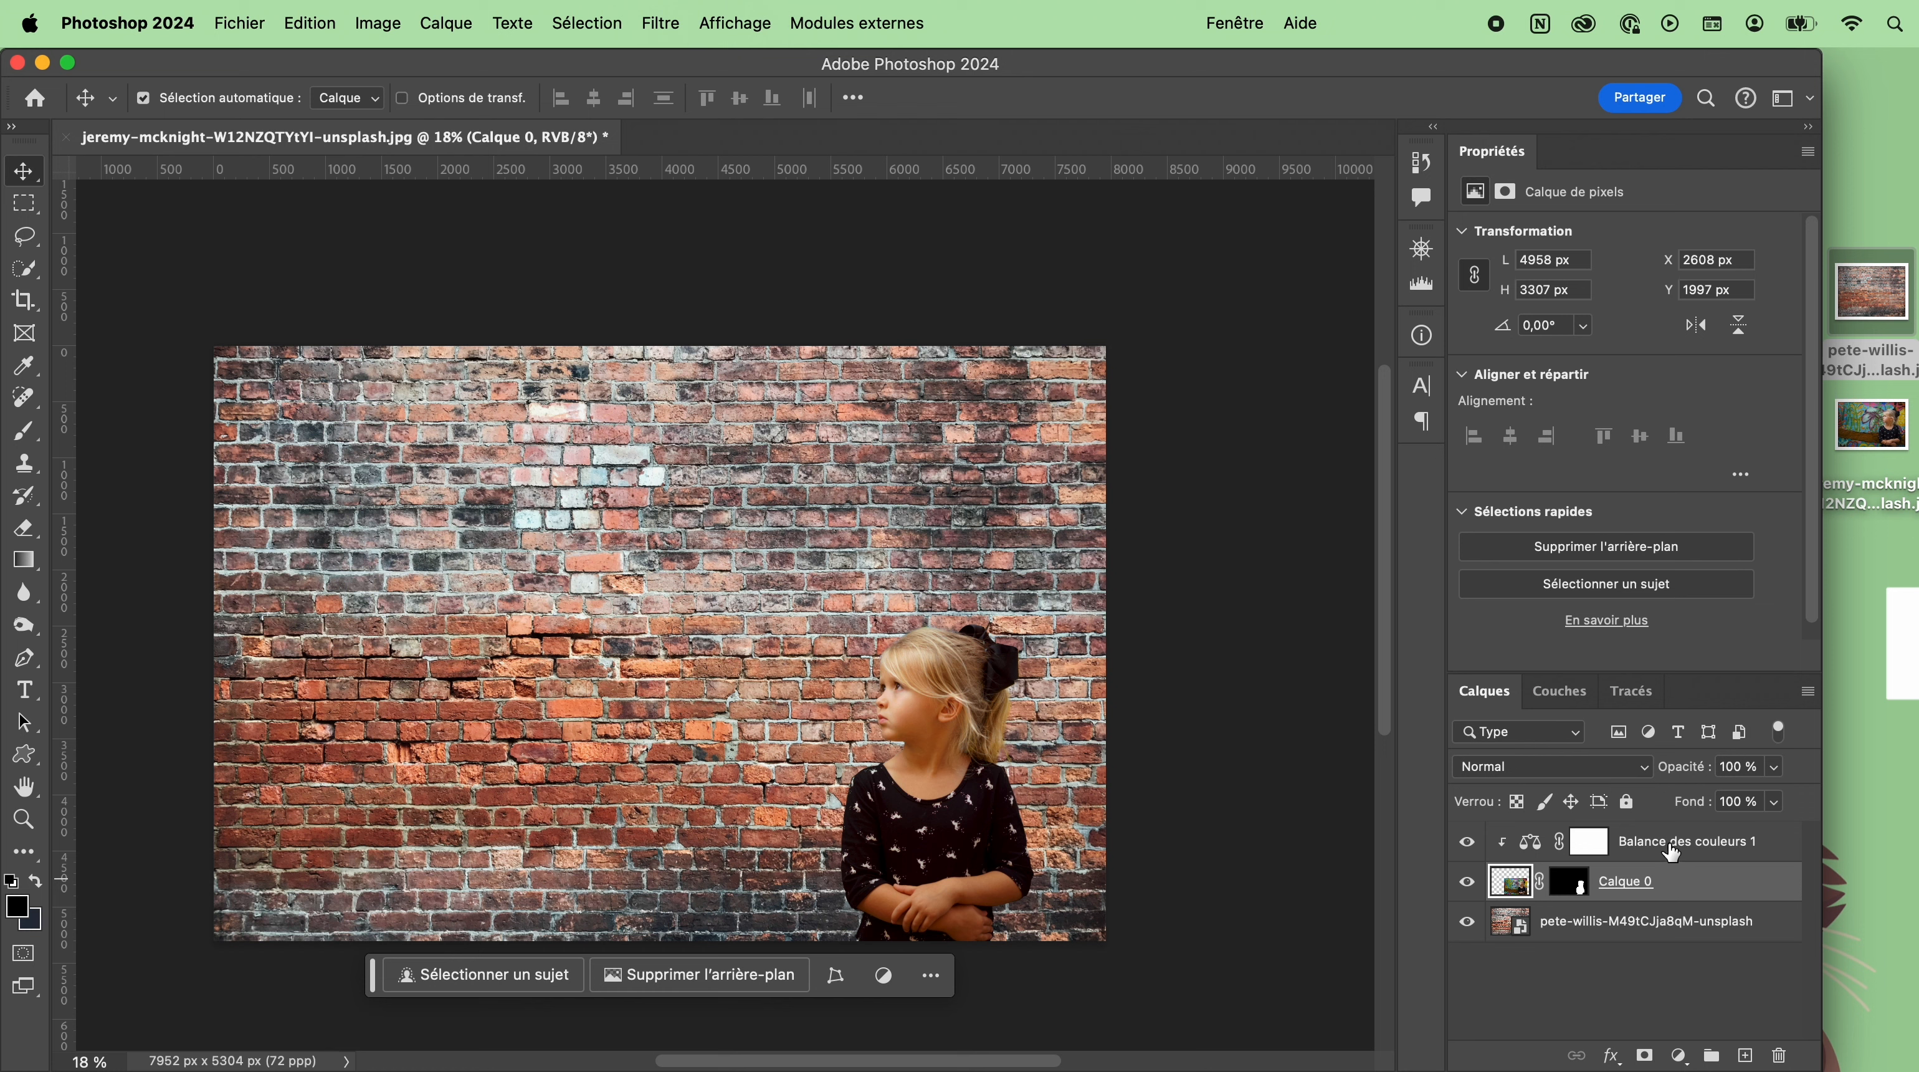
left_click(1681, 846)
left_click(1467, 845)
left_click(1467, 844)
Add a clipped Niveaux adjustment directly above Calque 0, raise its black output level to 15, lower the white output level, and fine-tune the midtones
left_click(1673, 881)
left_click(1679, 1056)
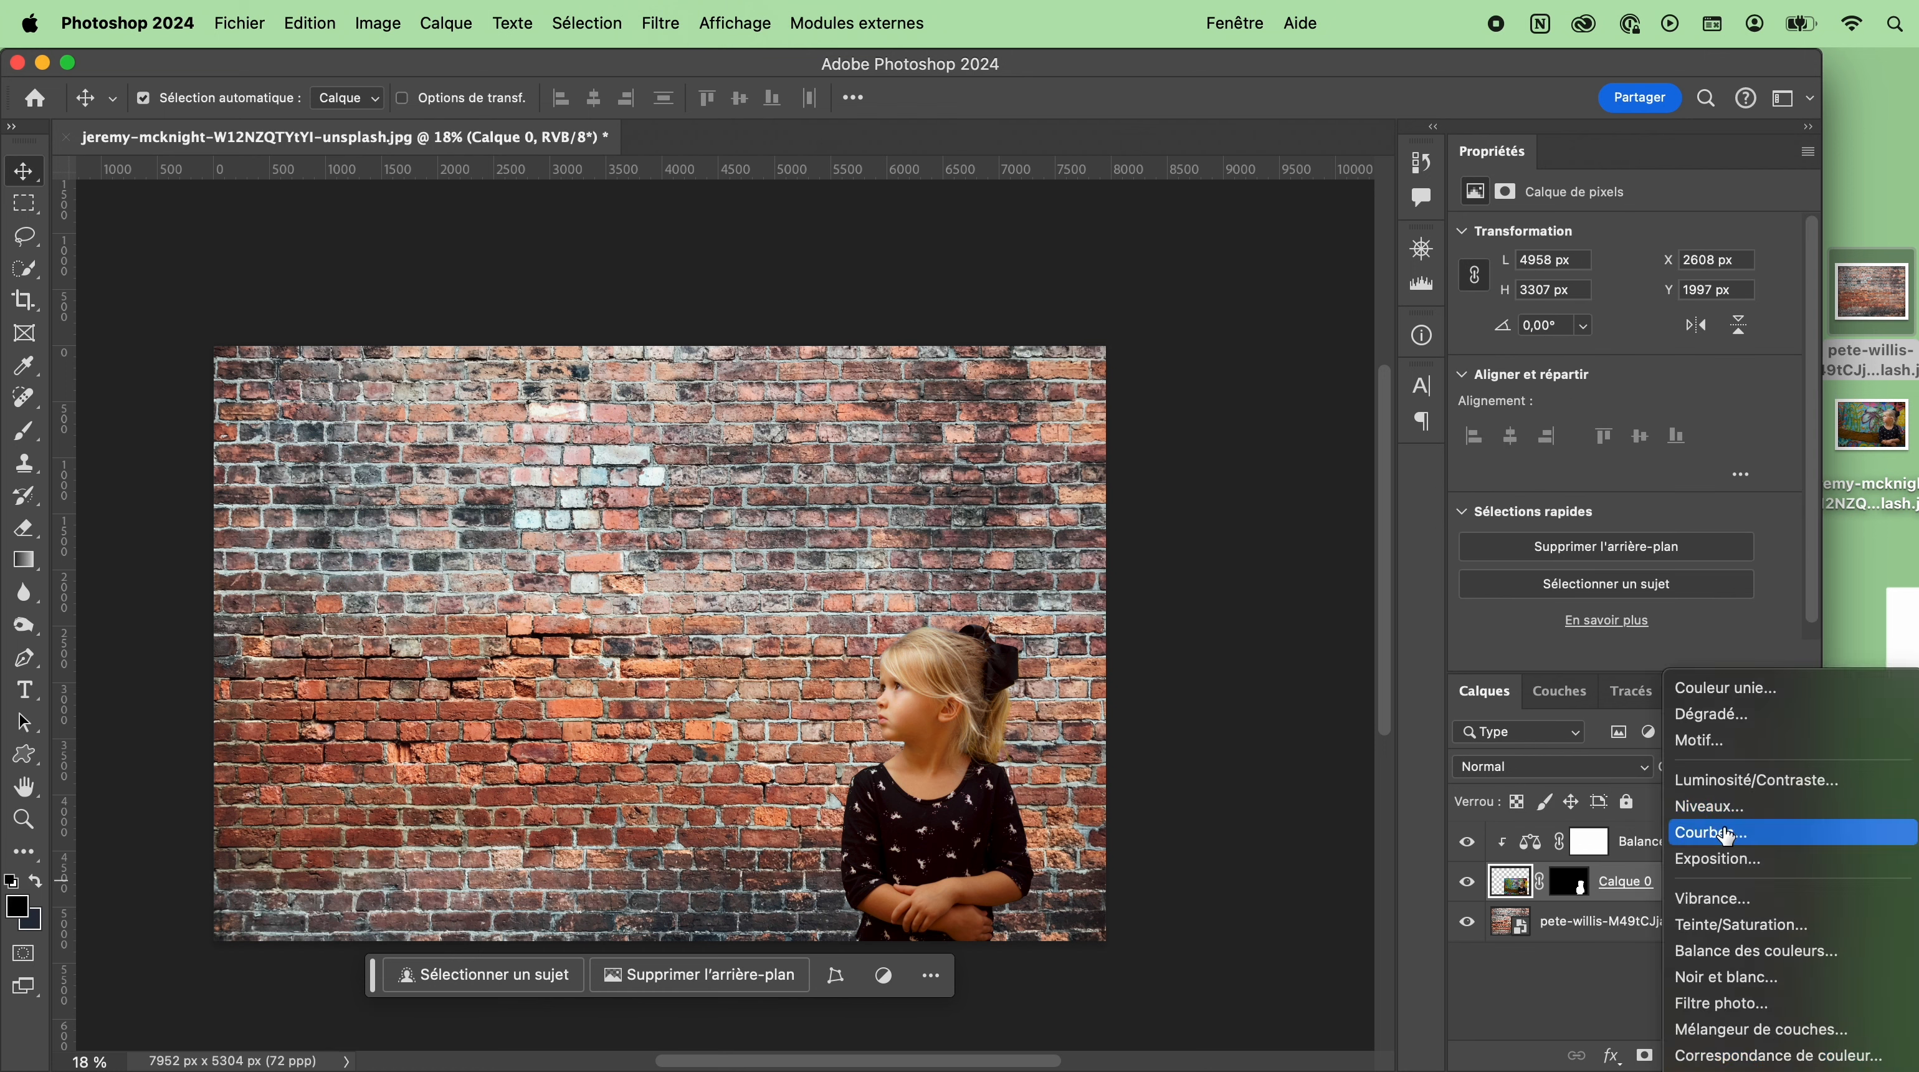
left_click(1719, 807)
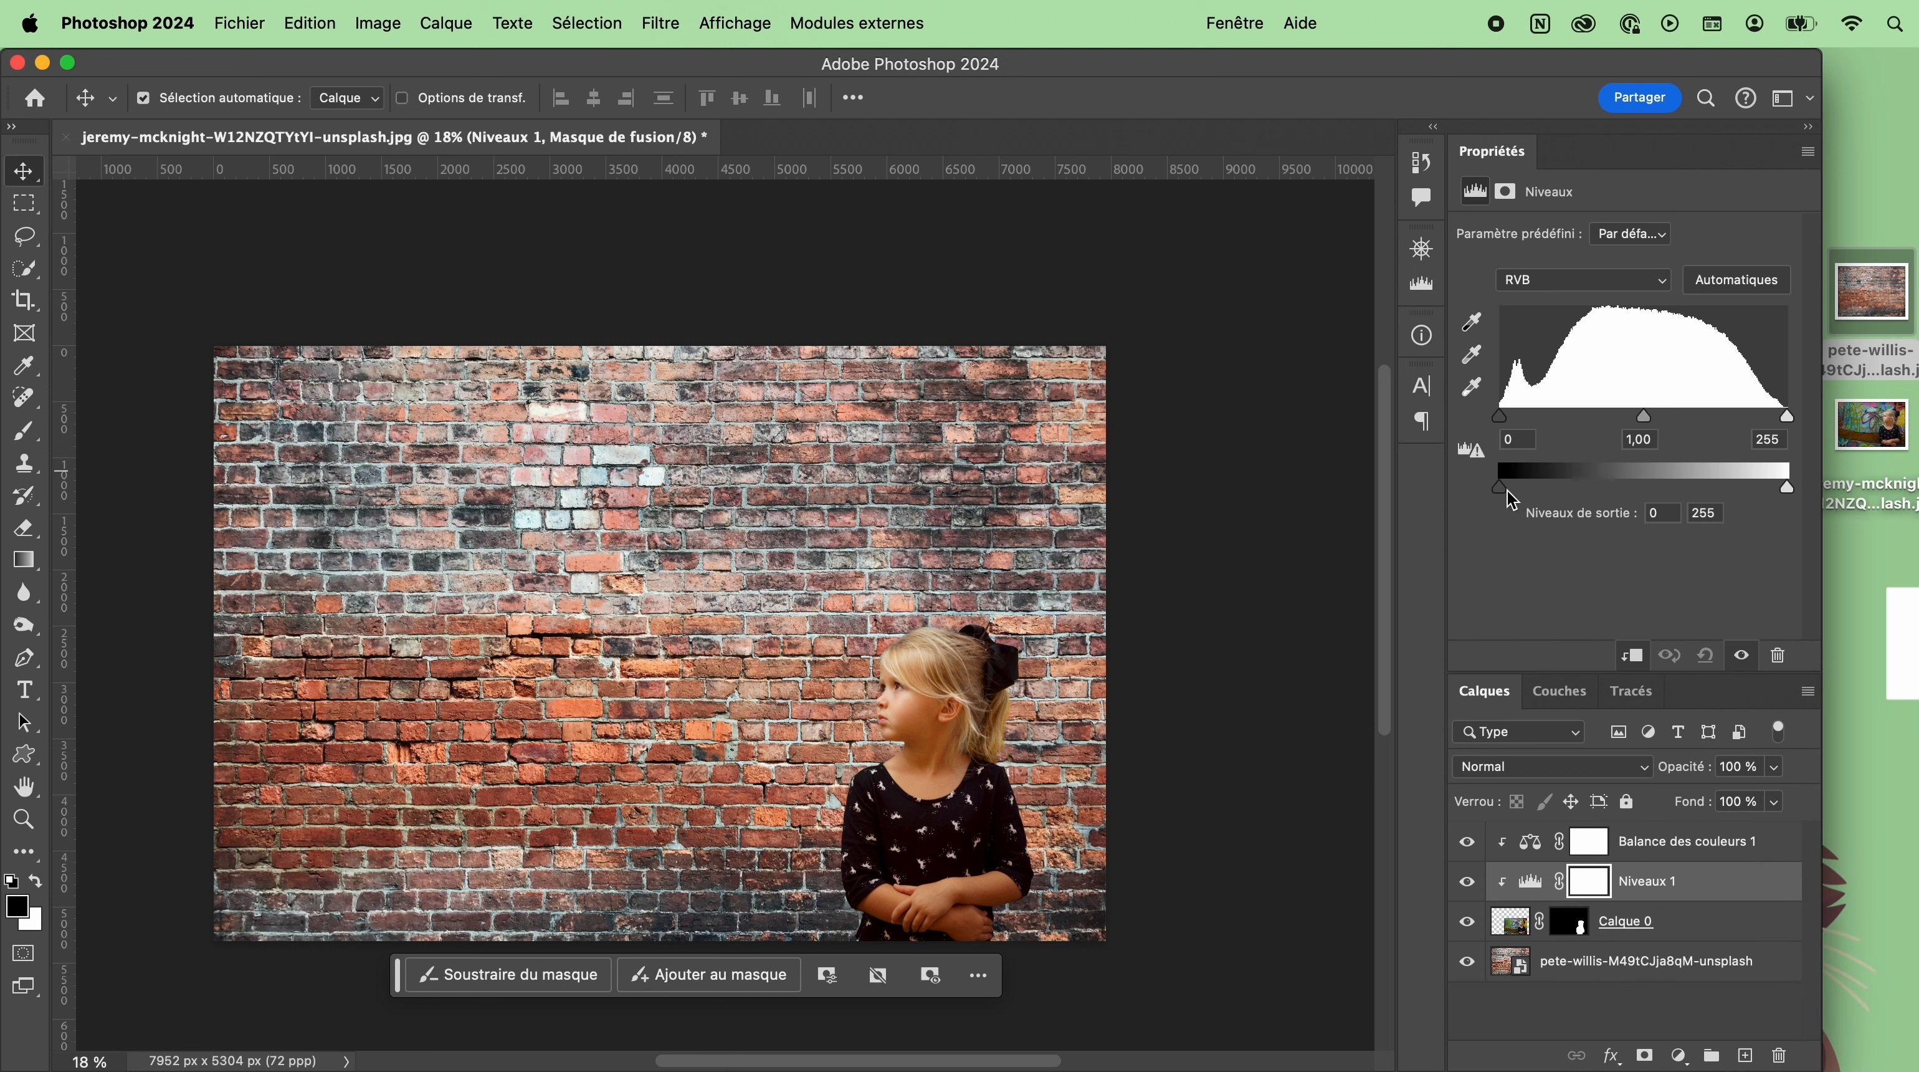
left_click_drag(1506, 491, 1518, 488)
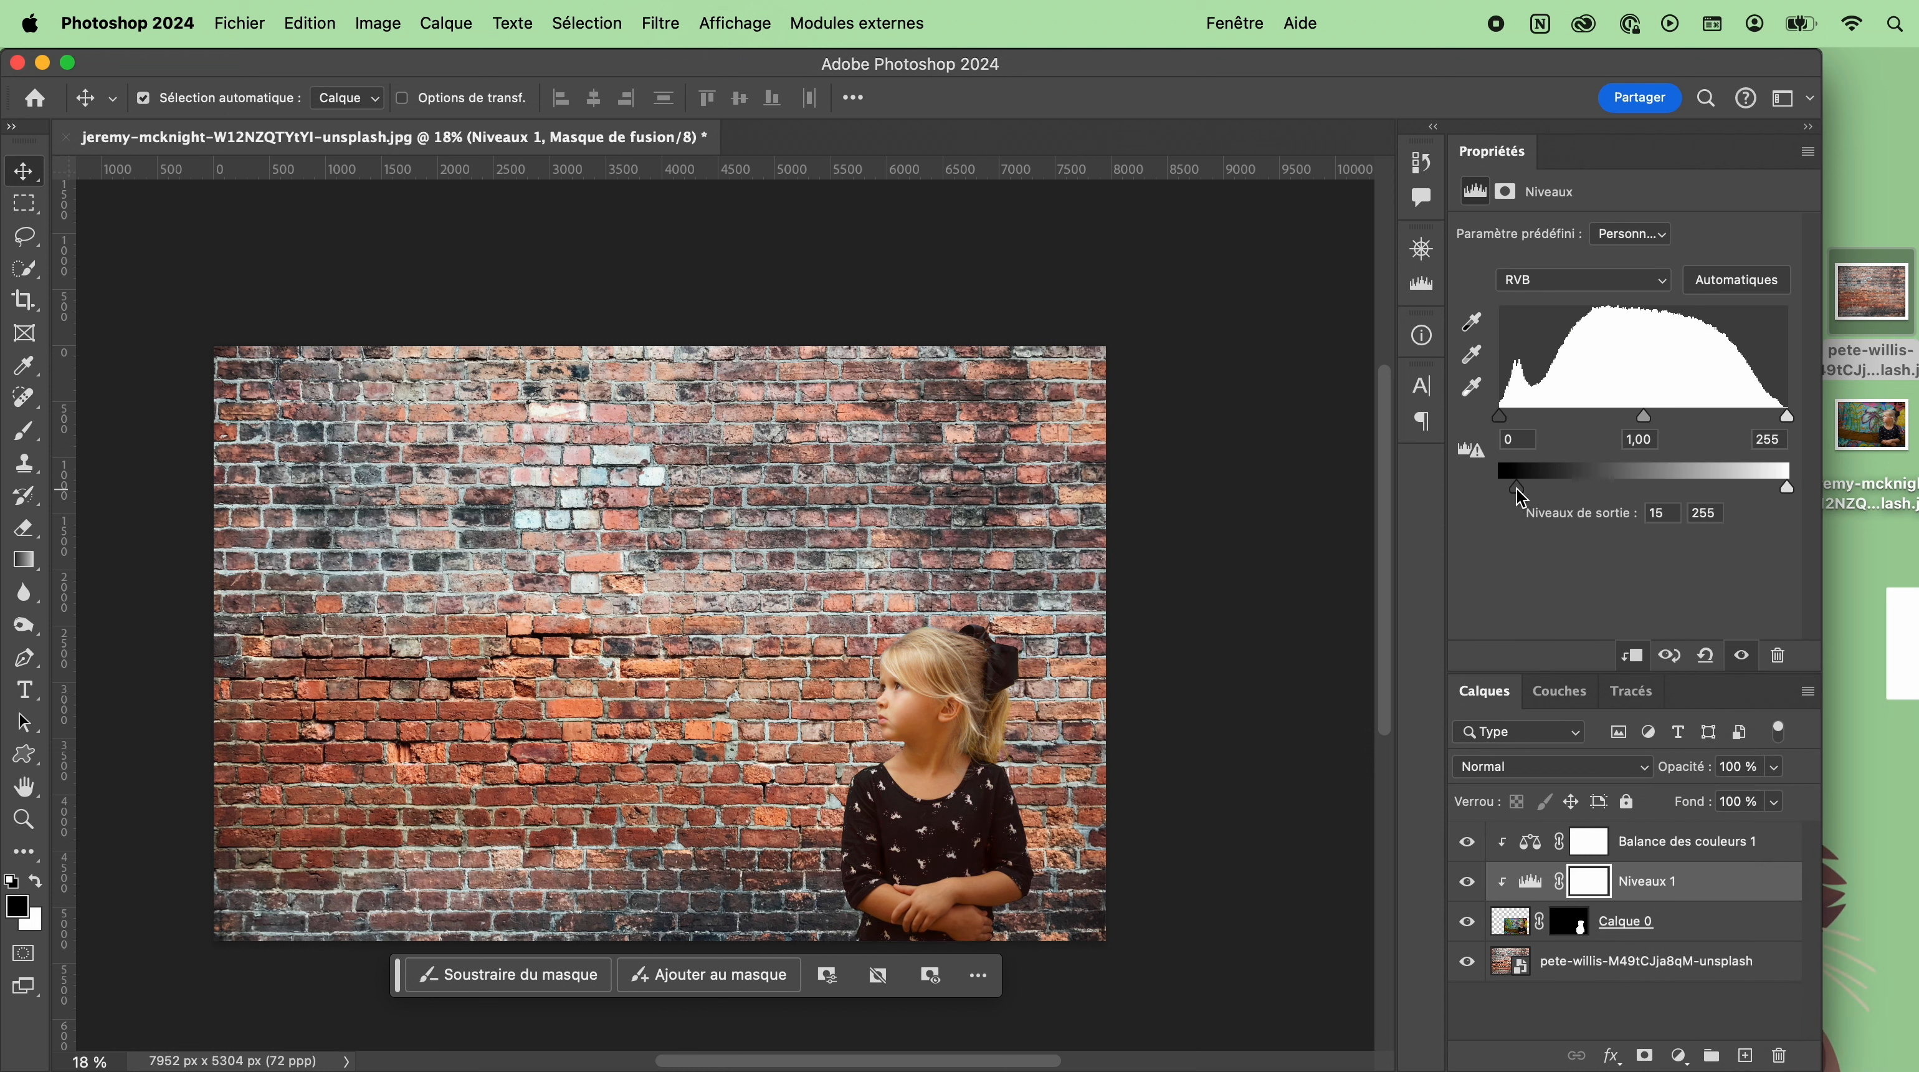
left_click_drag(1788, 488, 1768, 488)
left_click_drag(1650, 421, 1644, 416)
Release the clipping of the Niveaux adjustment, and clip both adjustment layers to Calque 0 again
left_click(1639, 660)
left_click(1639, 659)
left_click(1627, 838)
left_click(1628, 661)
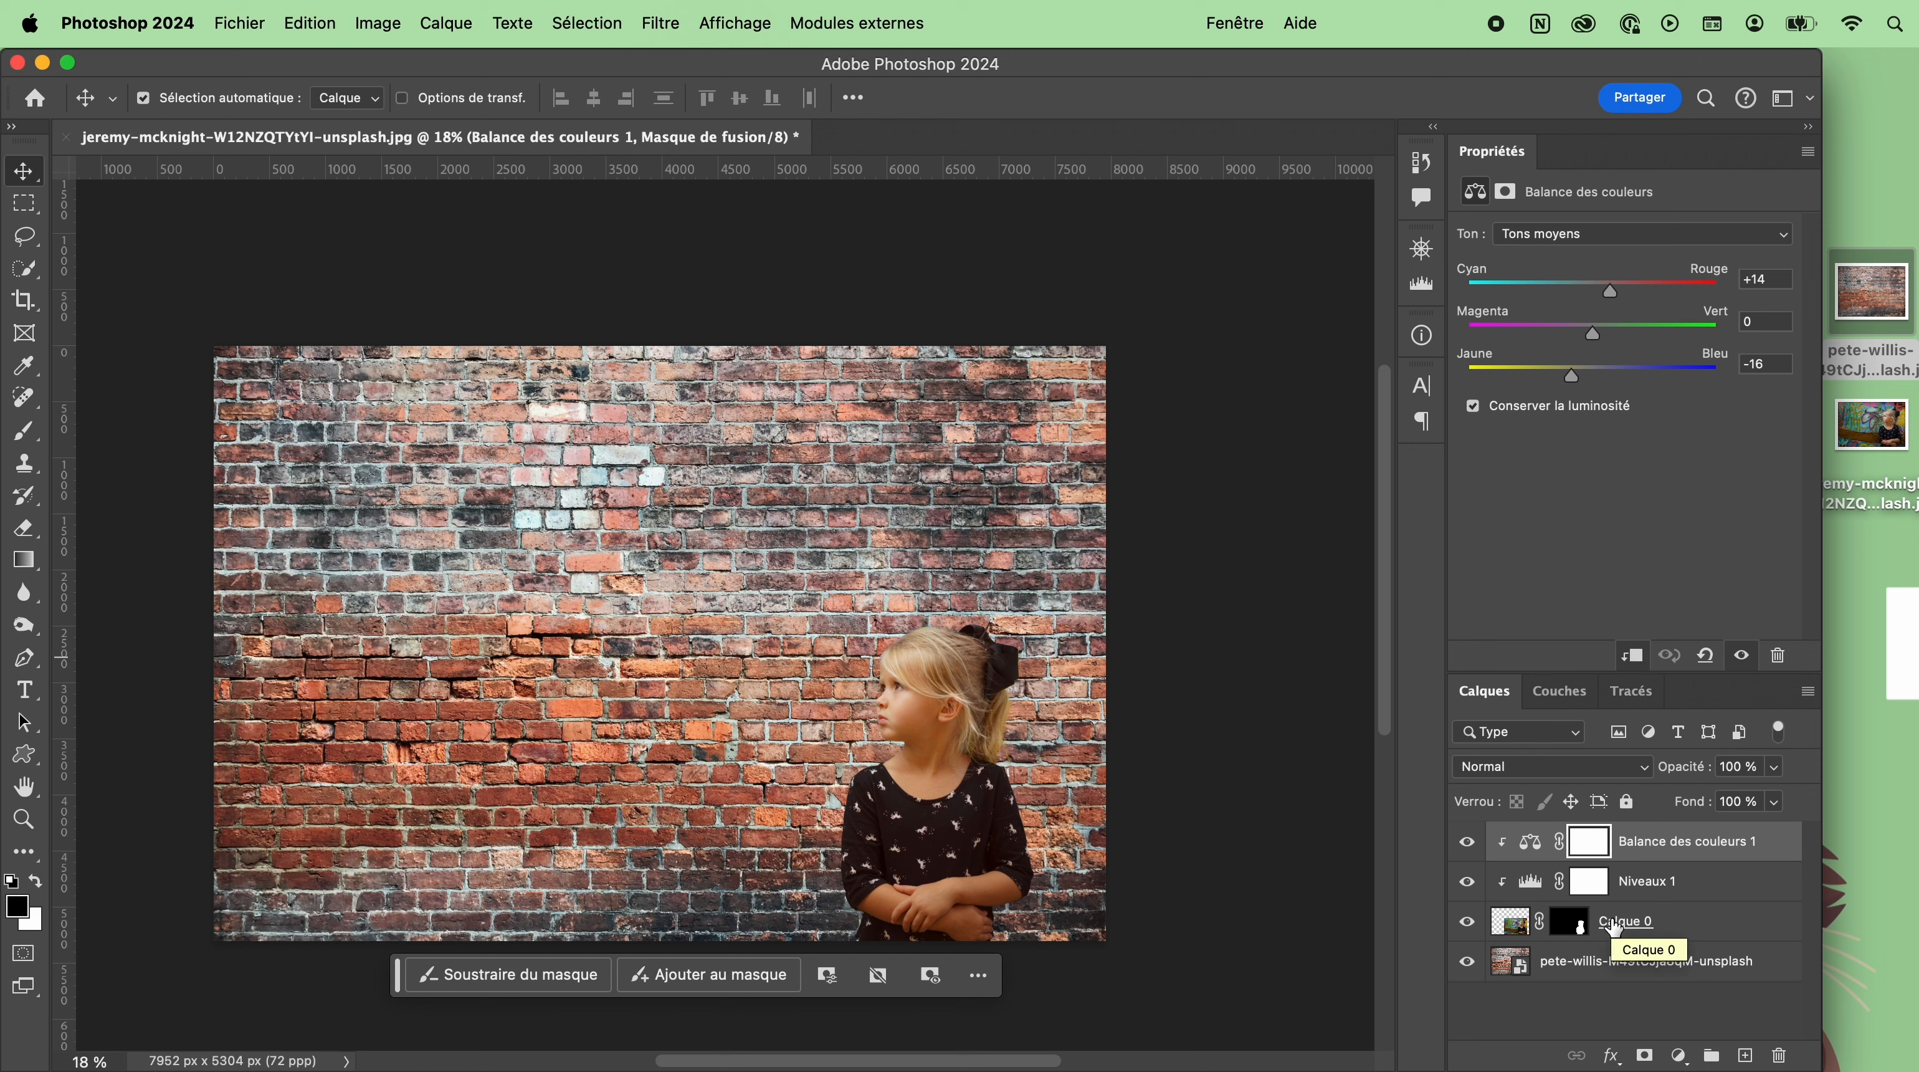
Compare the girl with and without the Balance des couleurs and Niveaux adjustments, and check the composite at smaller and larger zoom
left_click(1467, 841)
left_click(1469, 881)
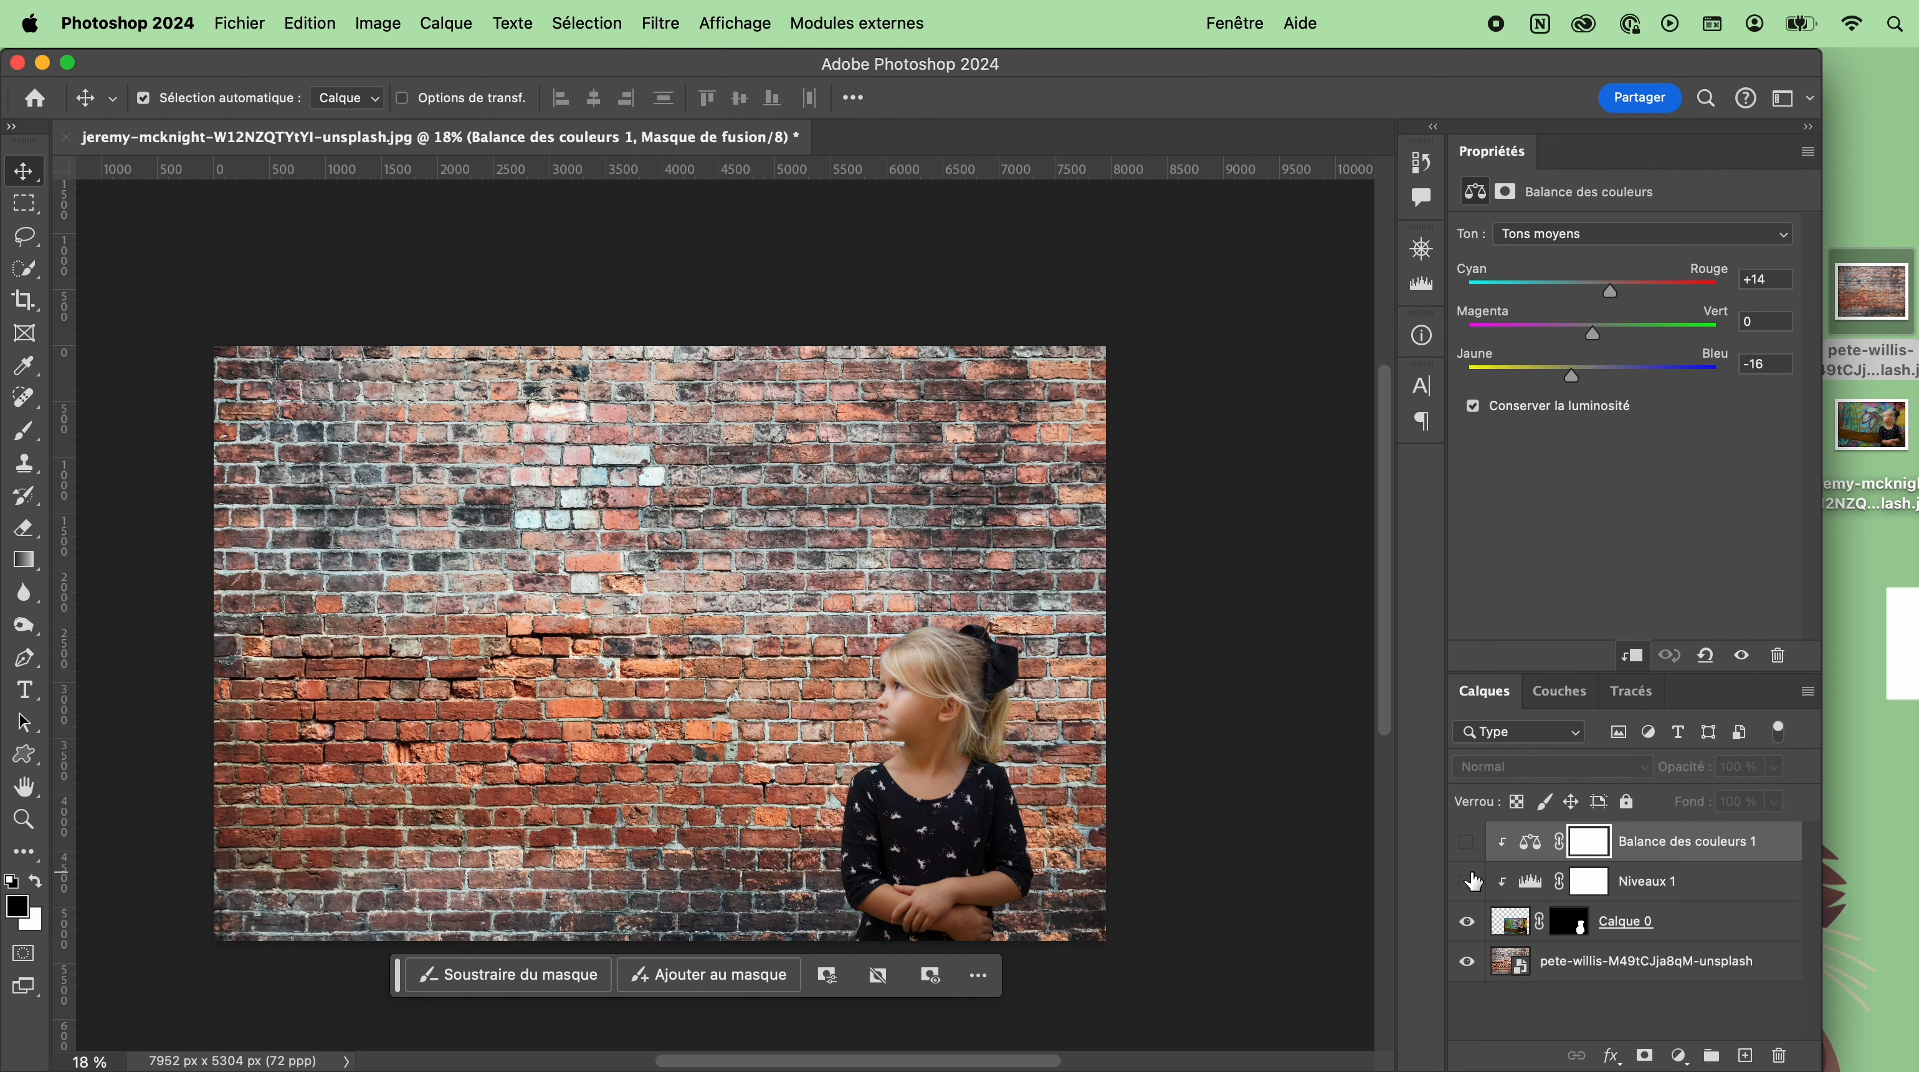
left_click(1470, 882)
left_click(1467, 842)
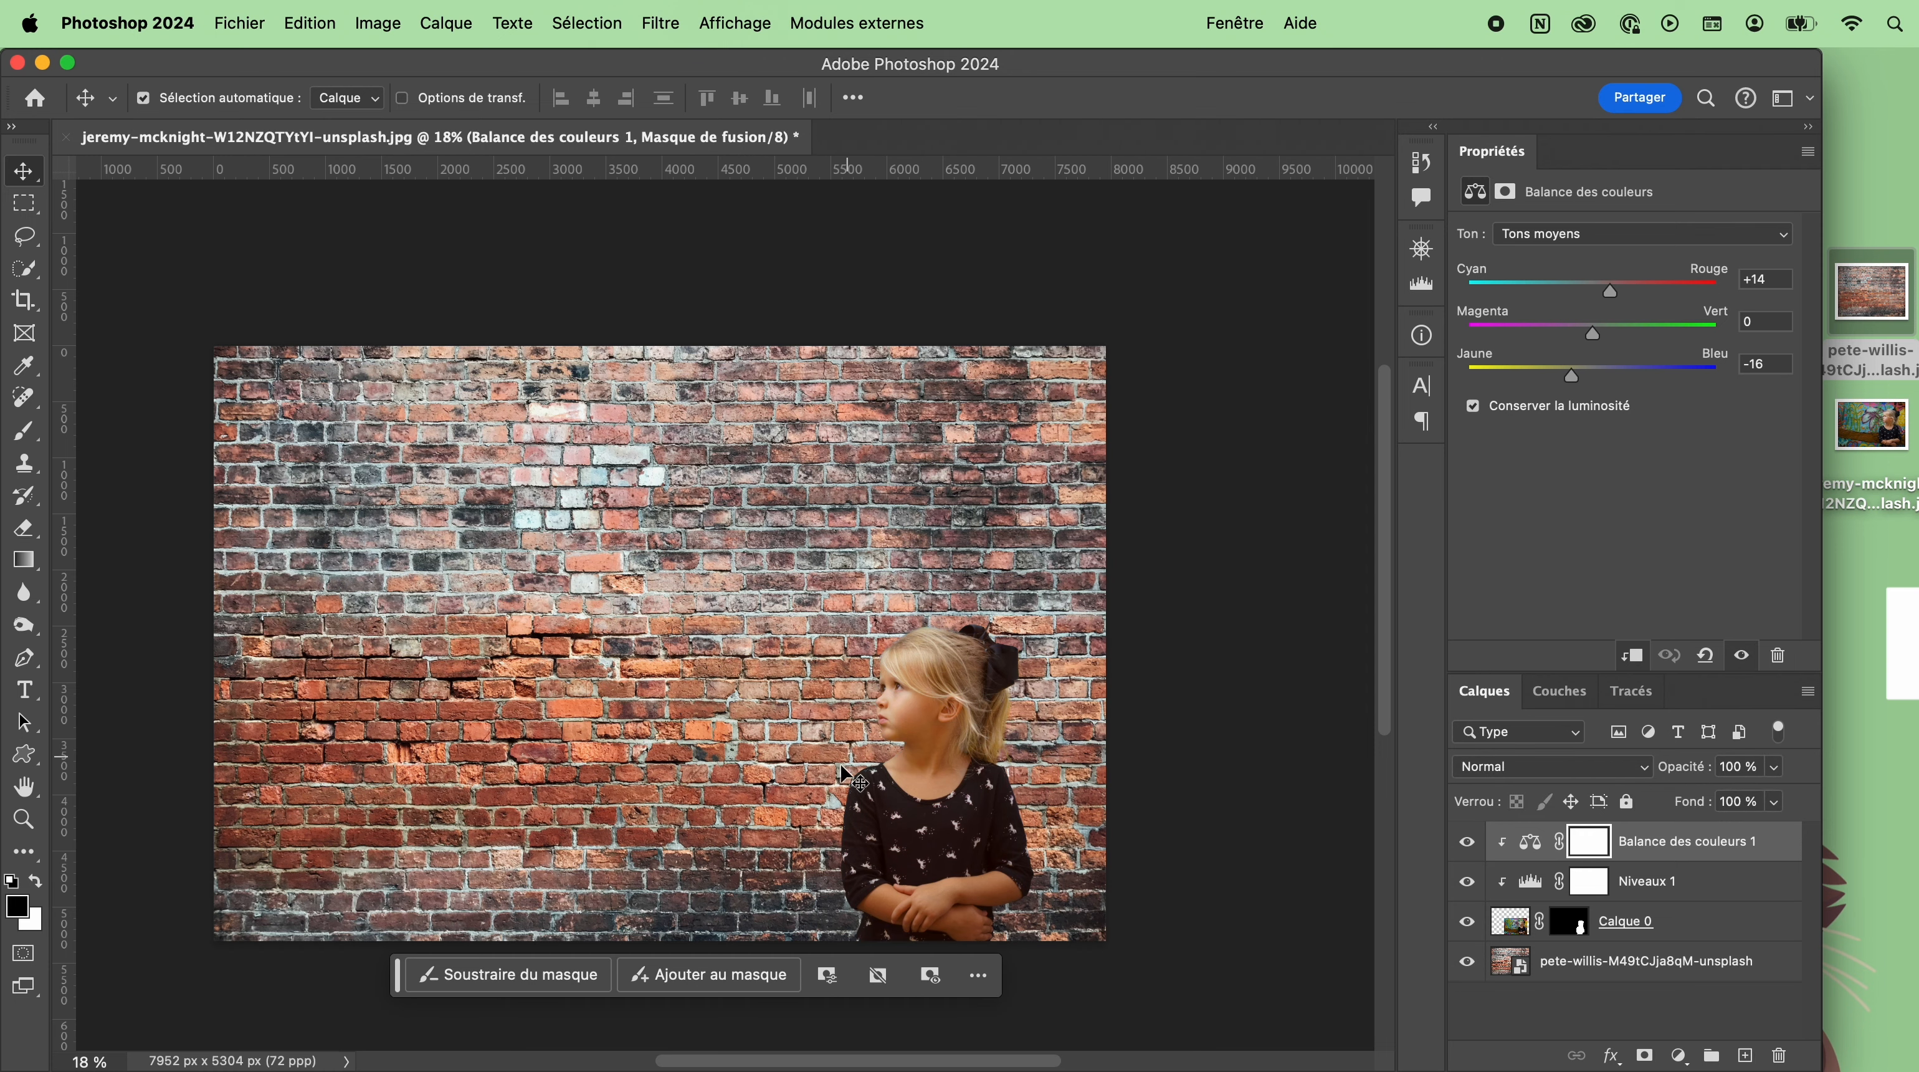
scroll(850, 785, "down", 1)
scroll(850, 784, "down", 2)
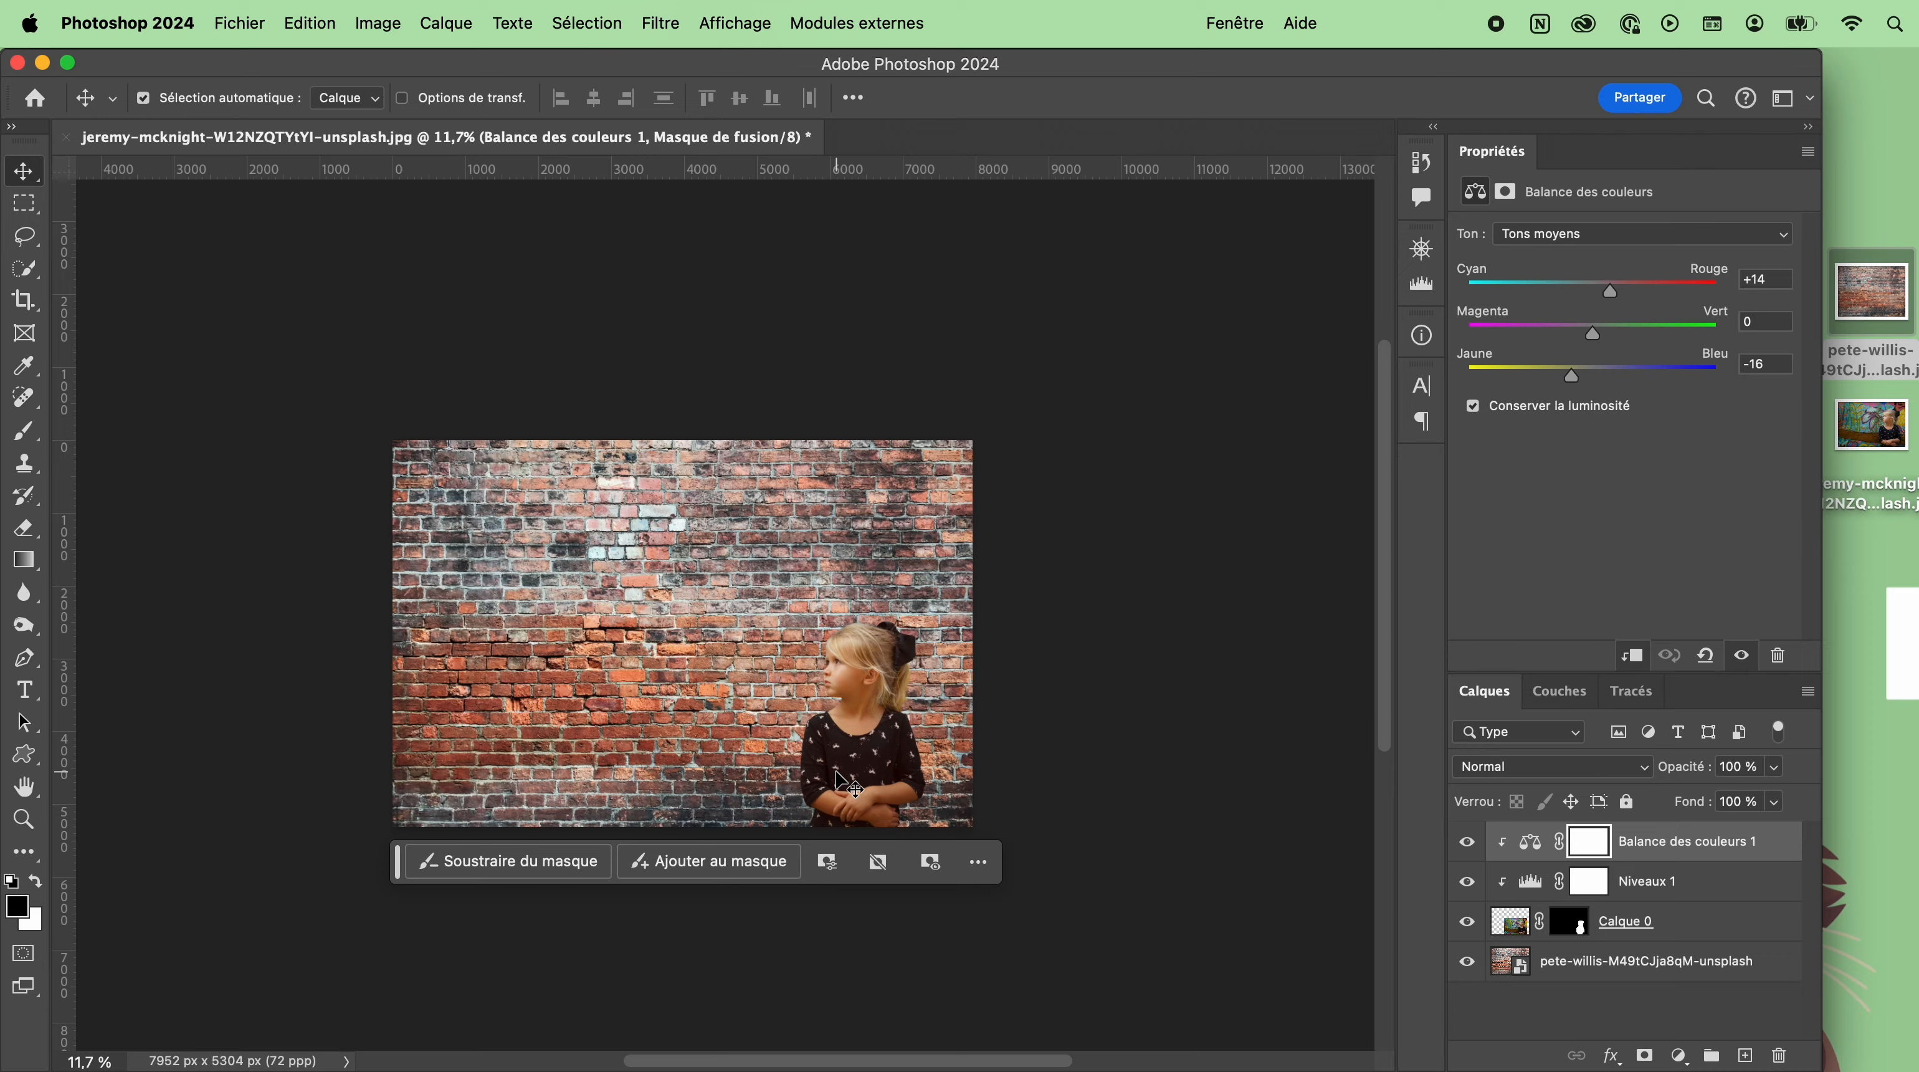
scroll(849, 784, "up", 3)
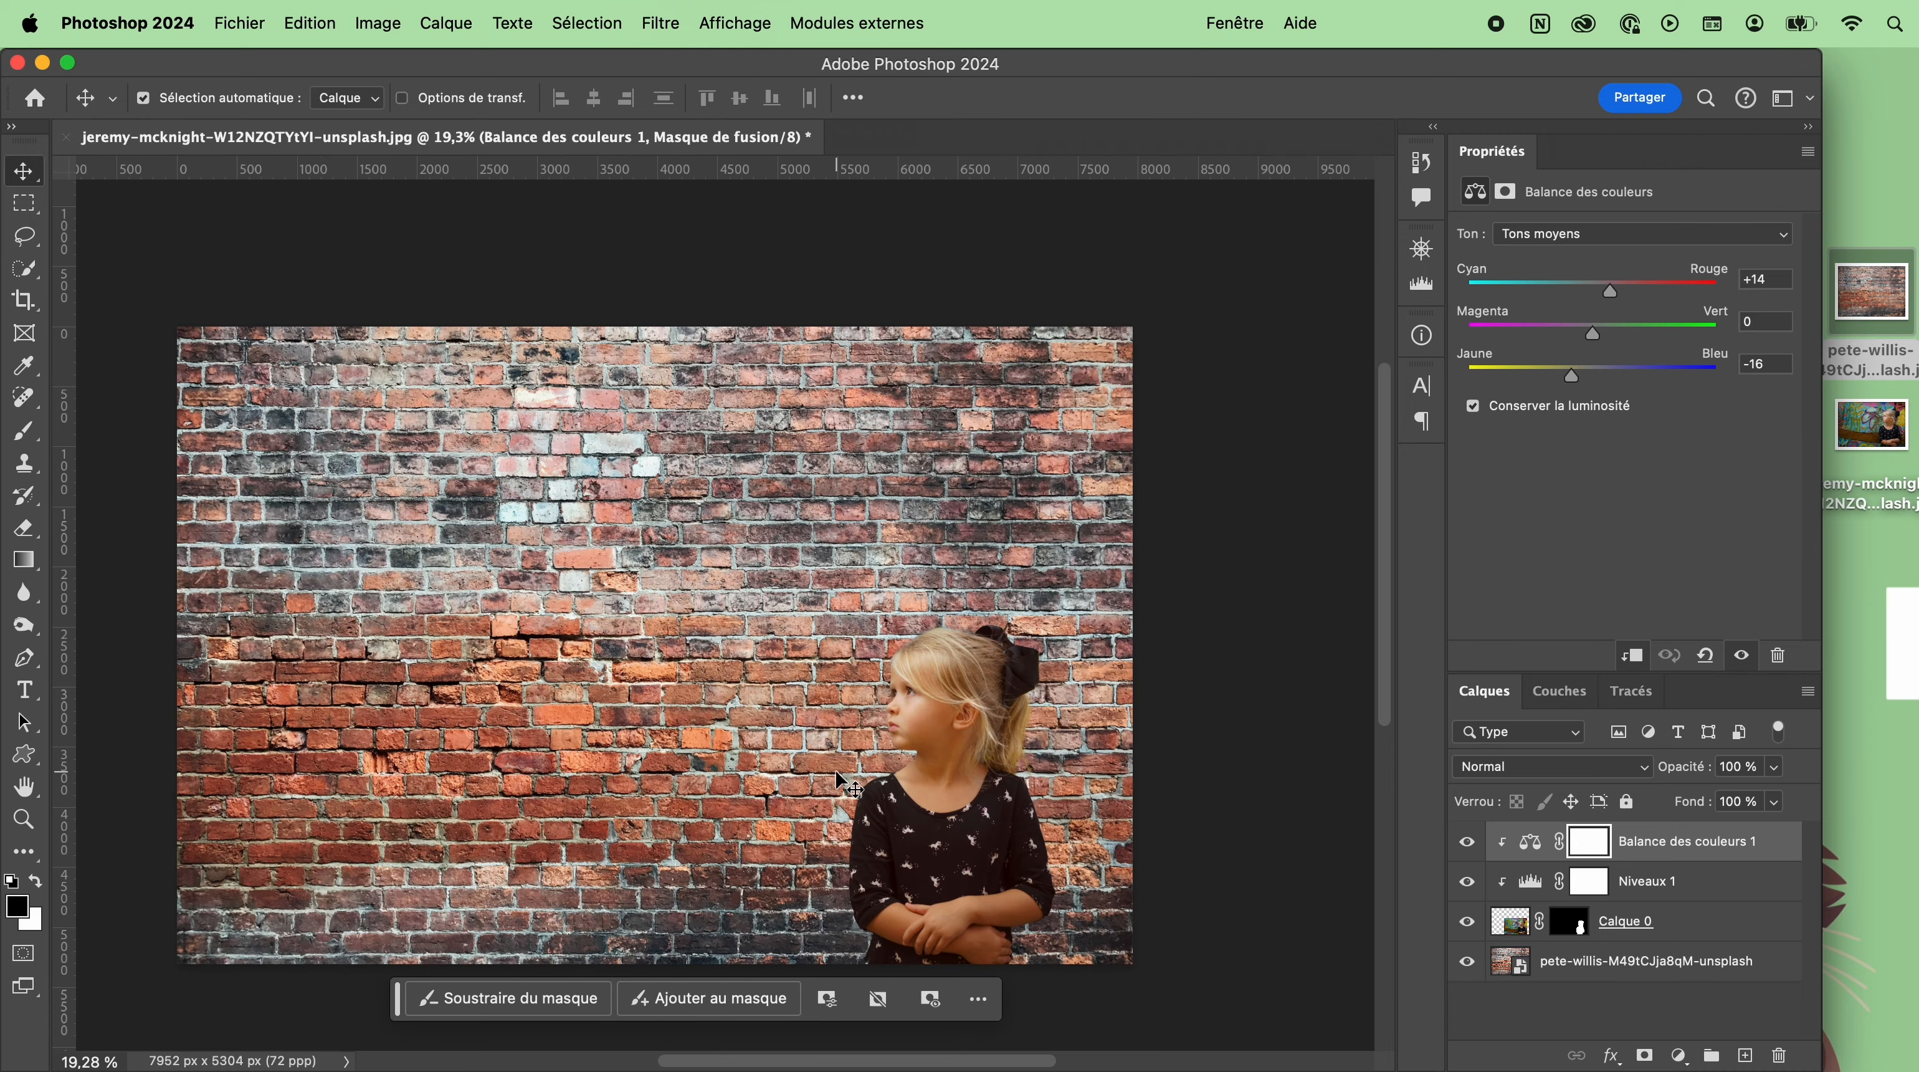